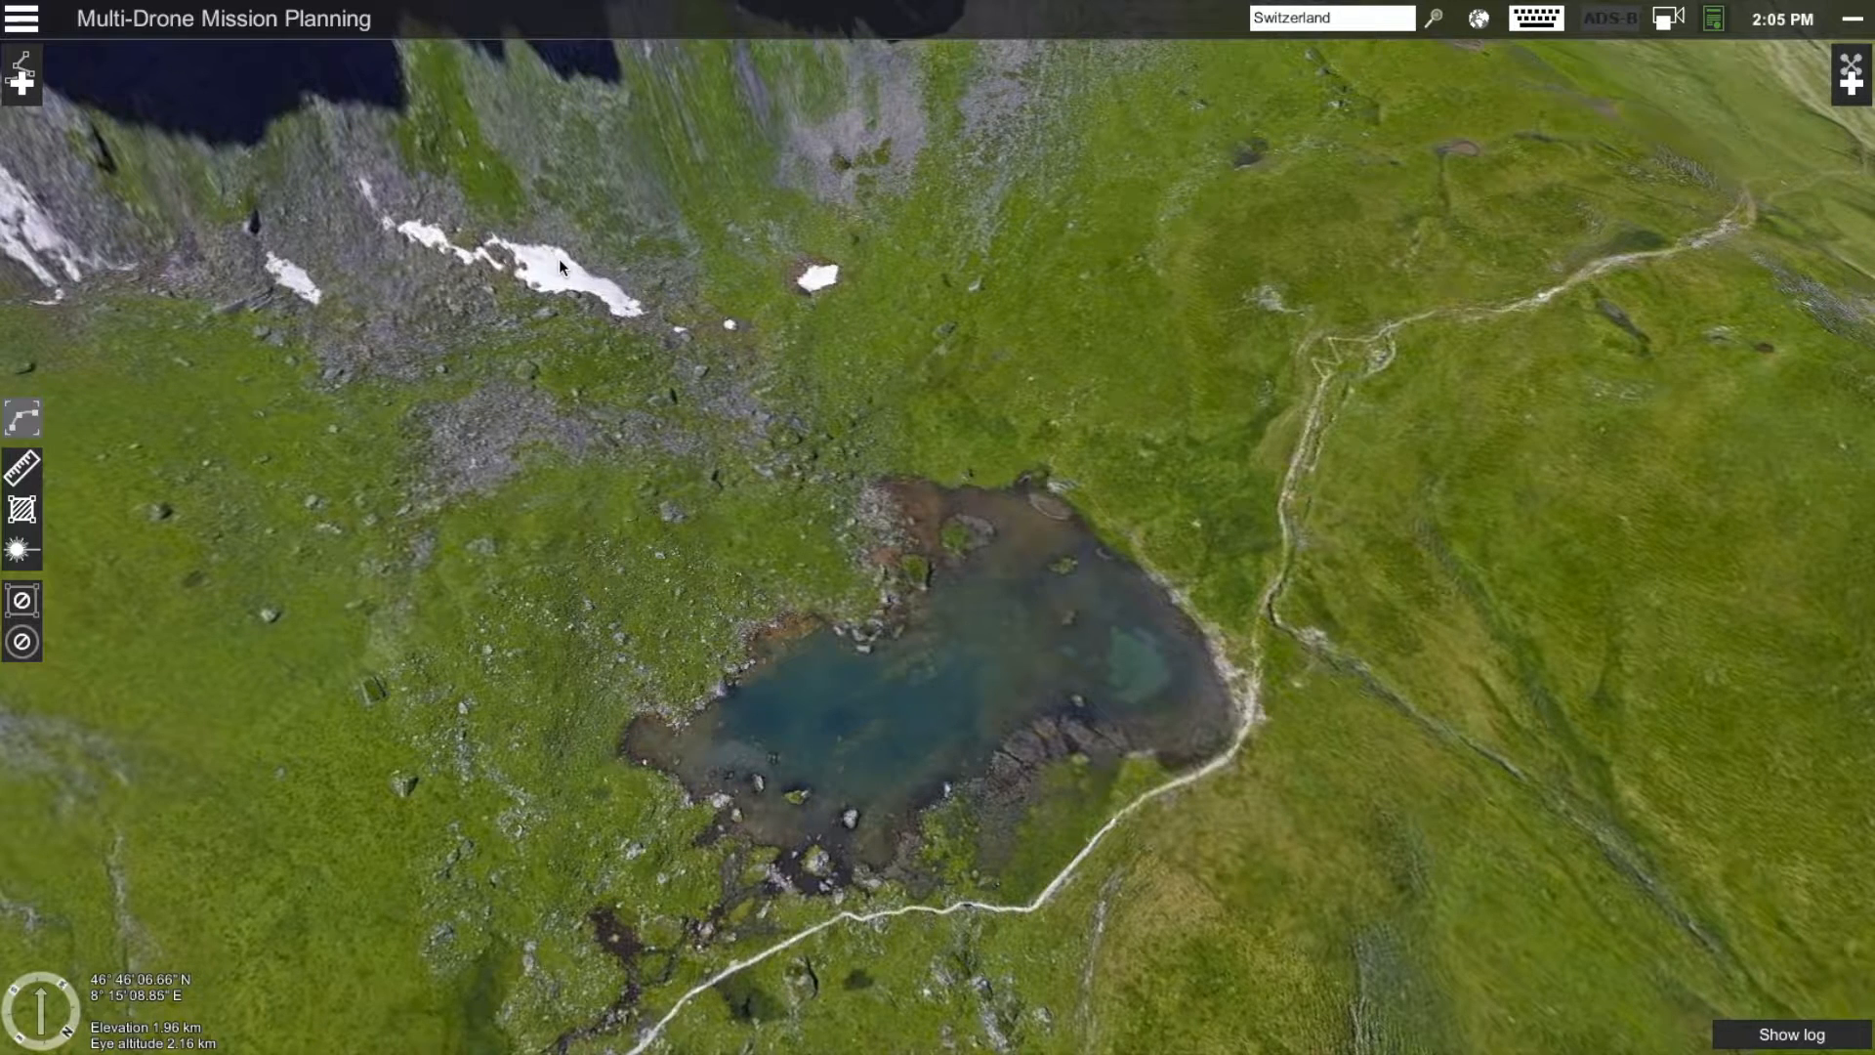
# Add the vehicle EMU-101 to the mission workspace
pyautogui.moveTo(786, 592); pyautogui.dragTo(798, 529)
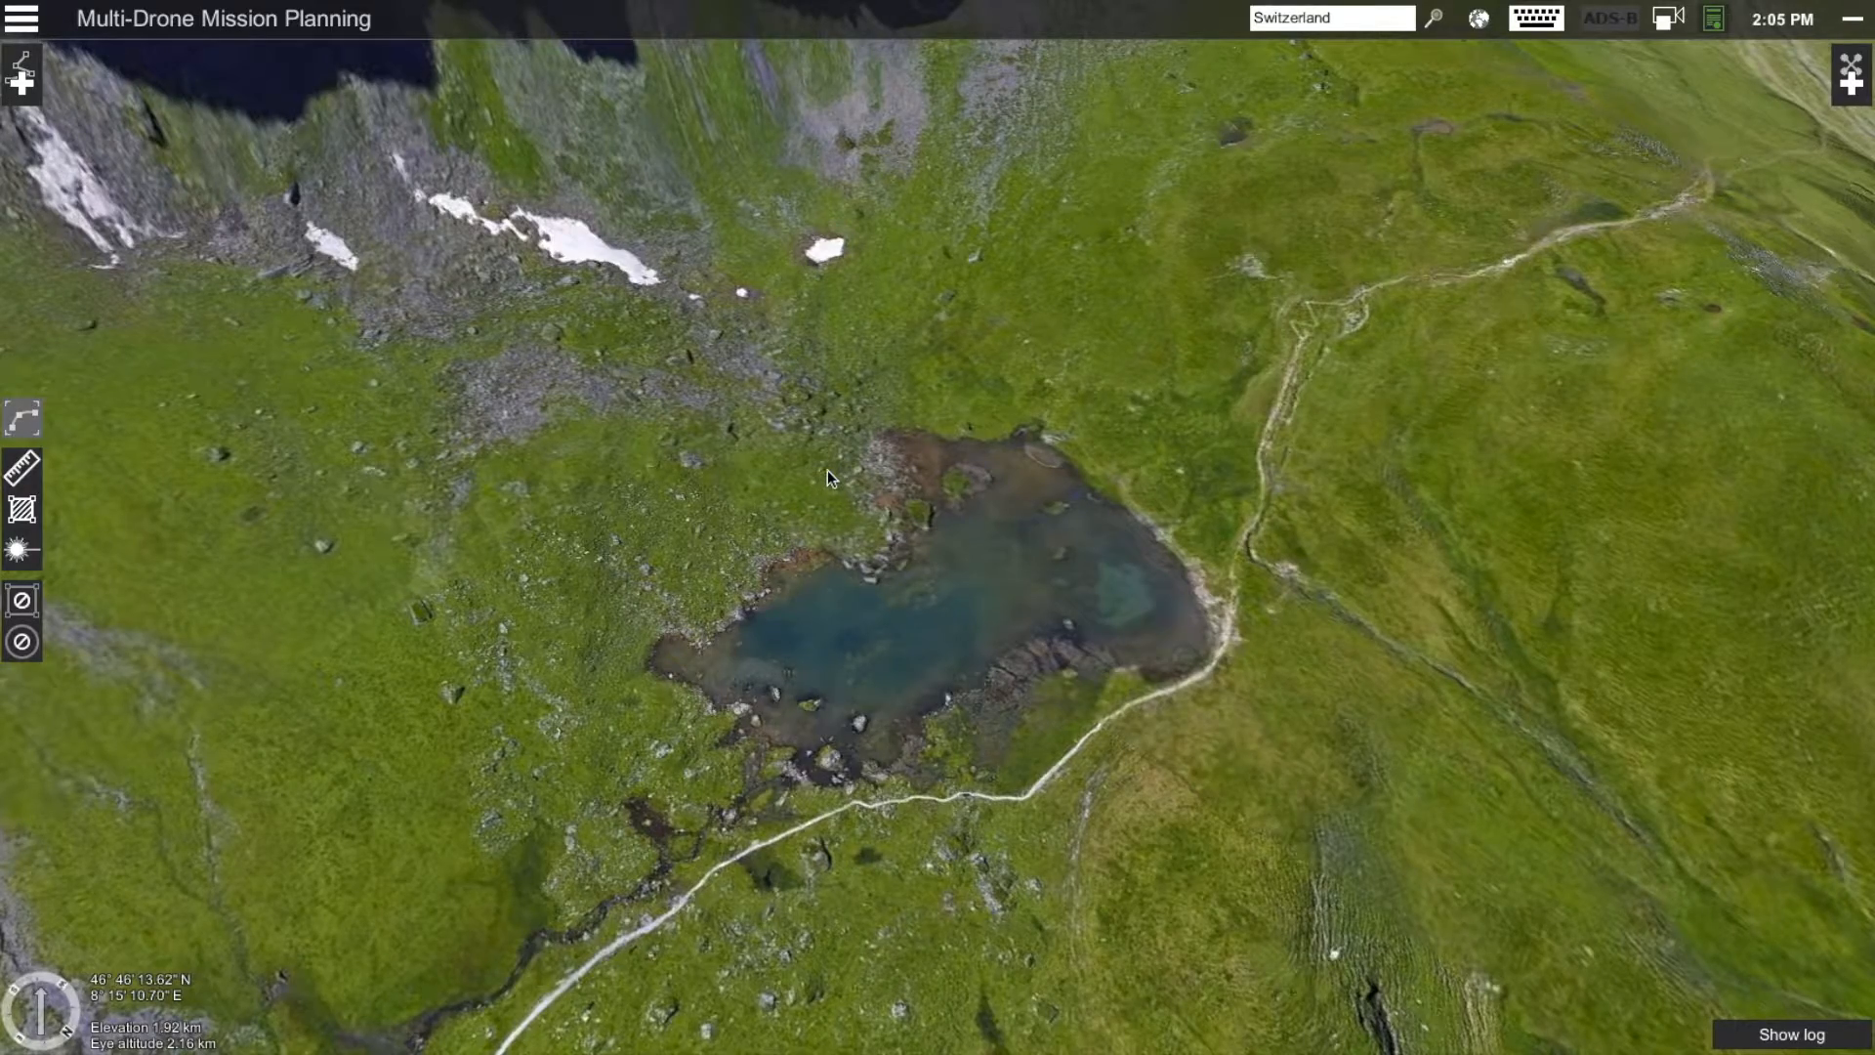
pyautogui.moveTo(842, 512); pyautogui.dragTo(829, 624)
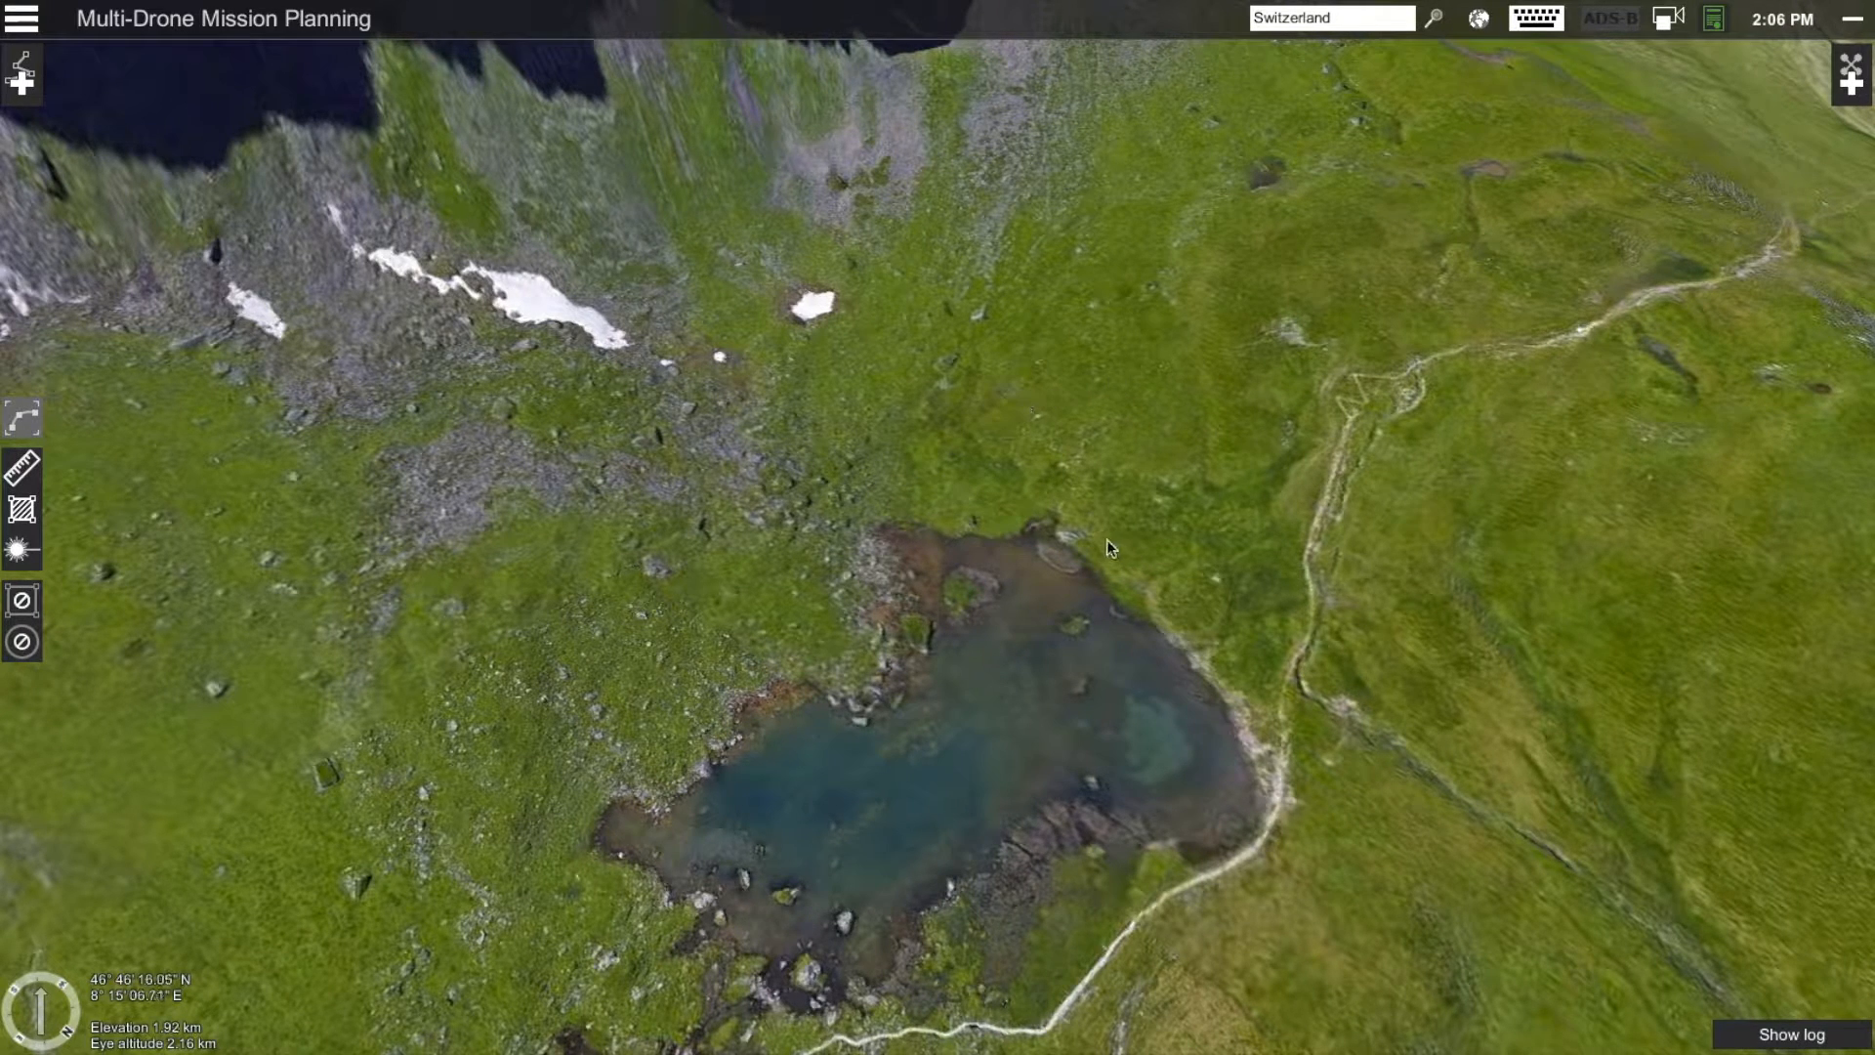
pyautogui.click(1850, 70)
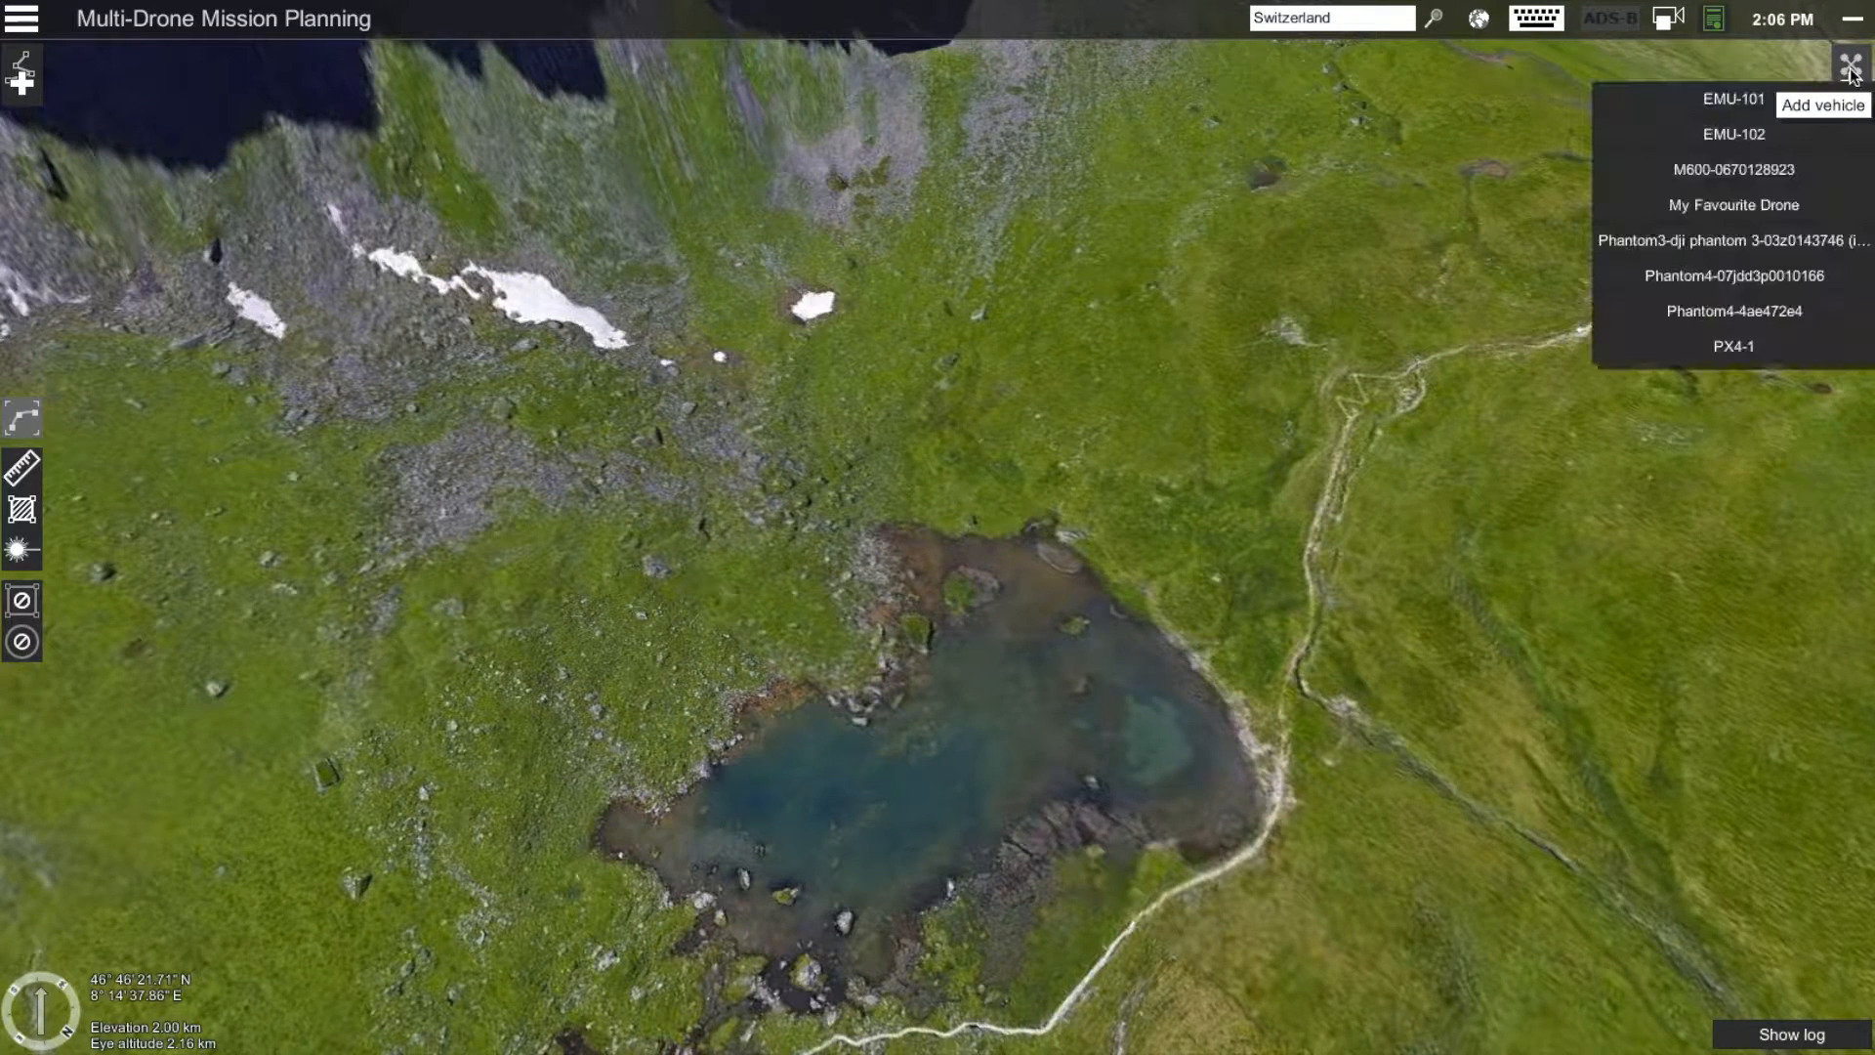
pyautogui.click(1754, 106)
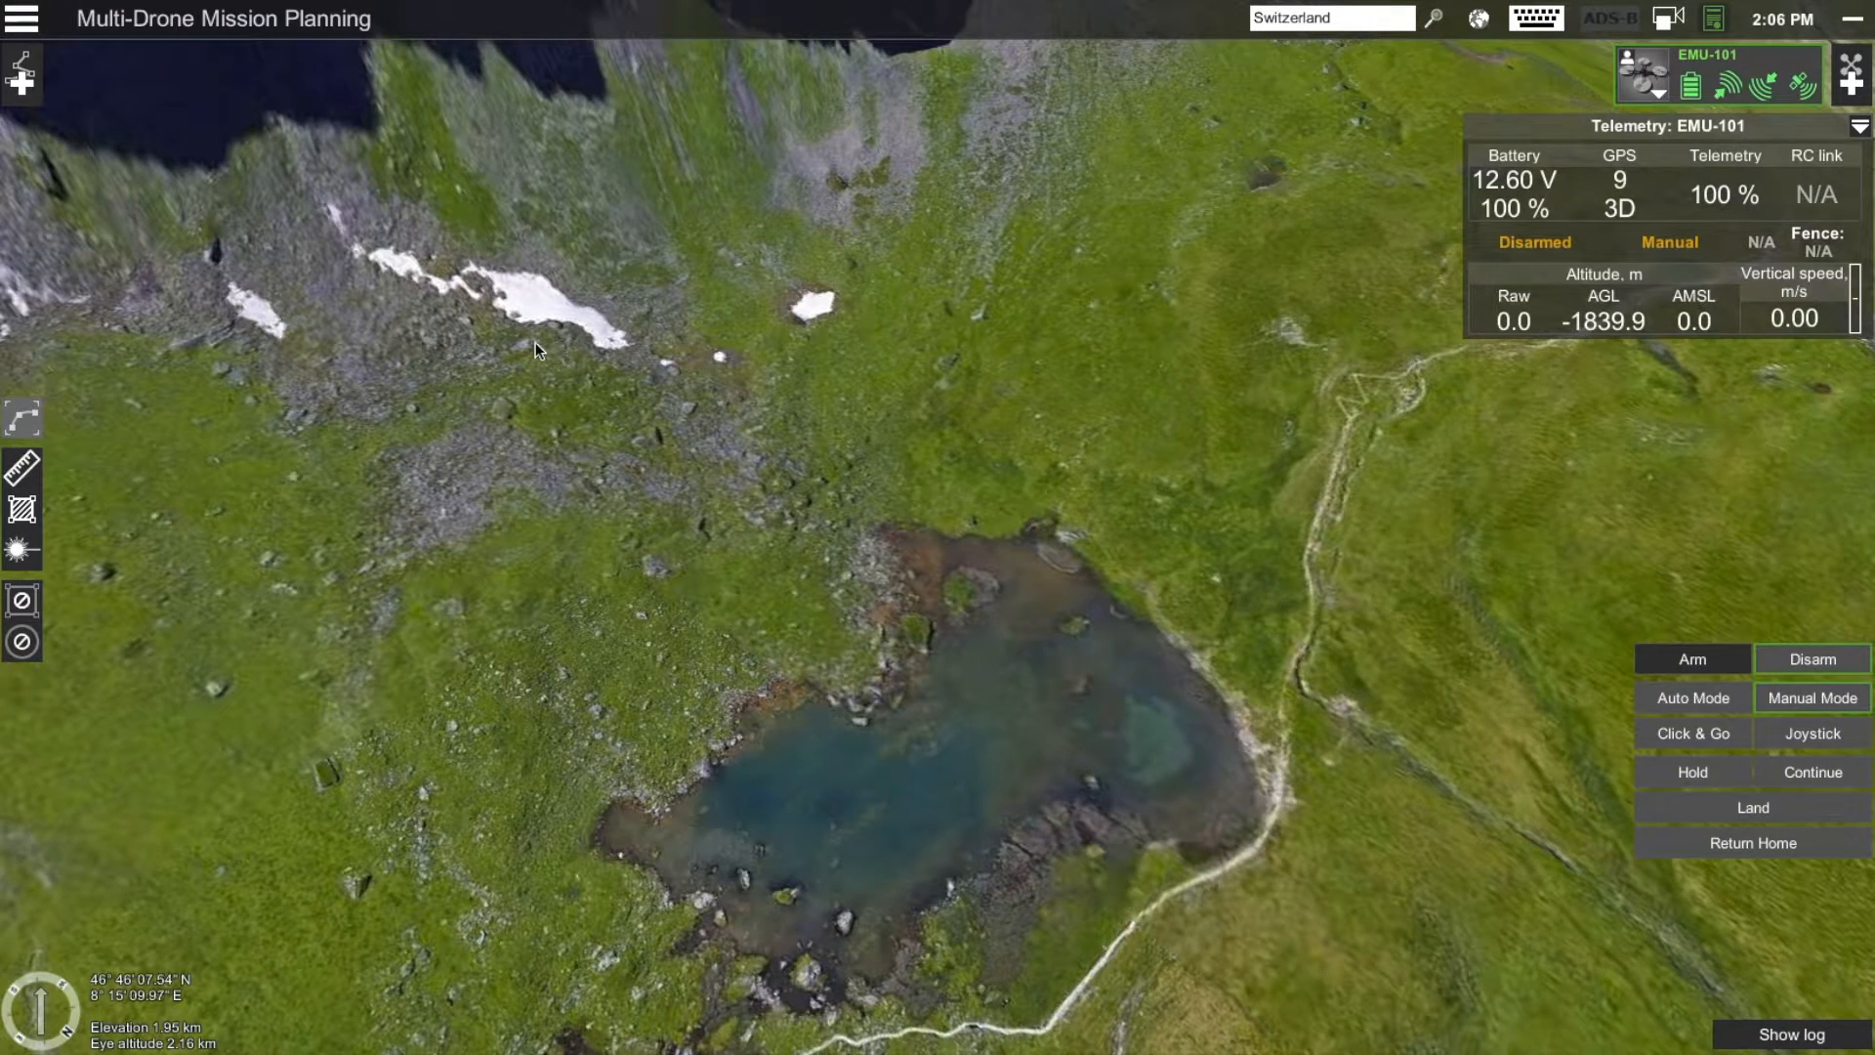
# Create a route from scratch for the Quadcopter Emulator, keeping the default route name and settings
pyautogui.click(23, 82)
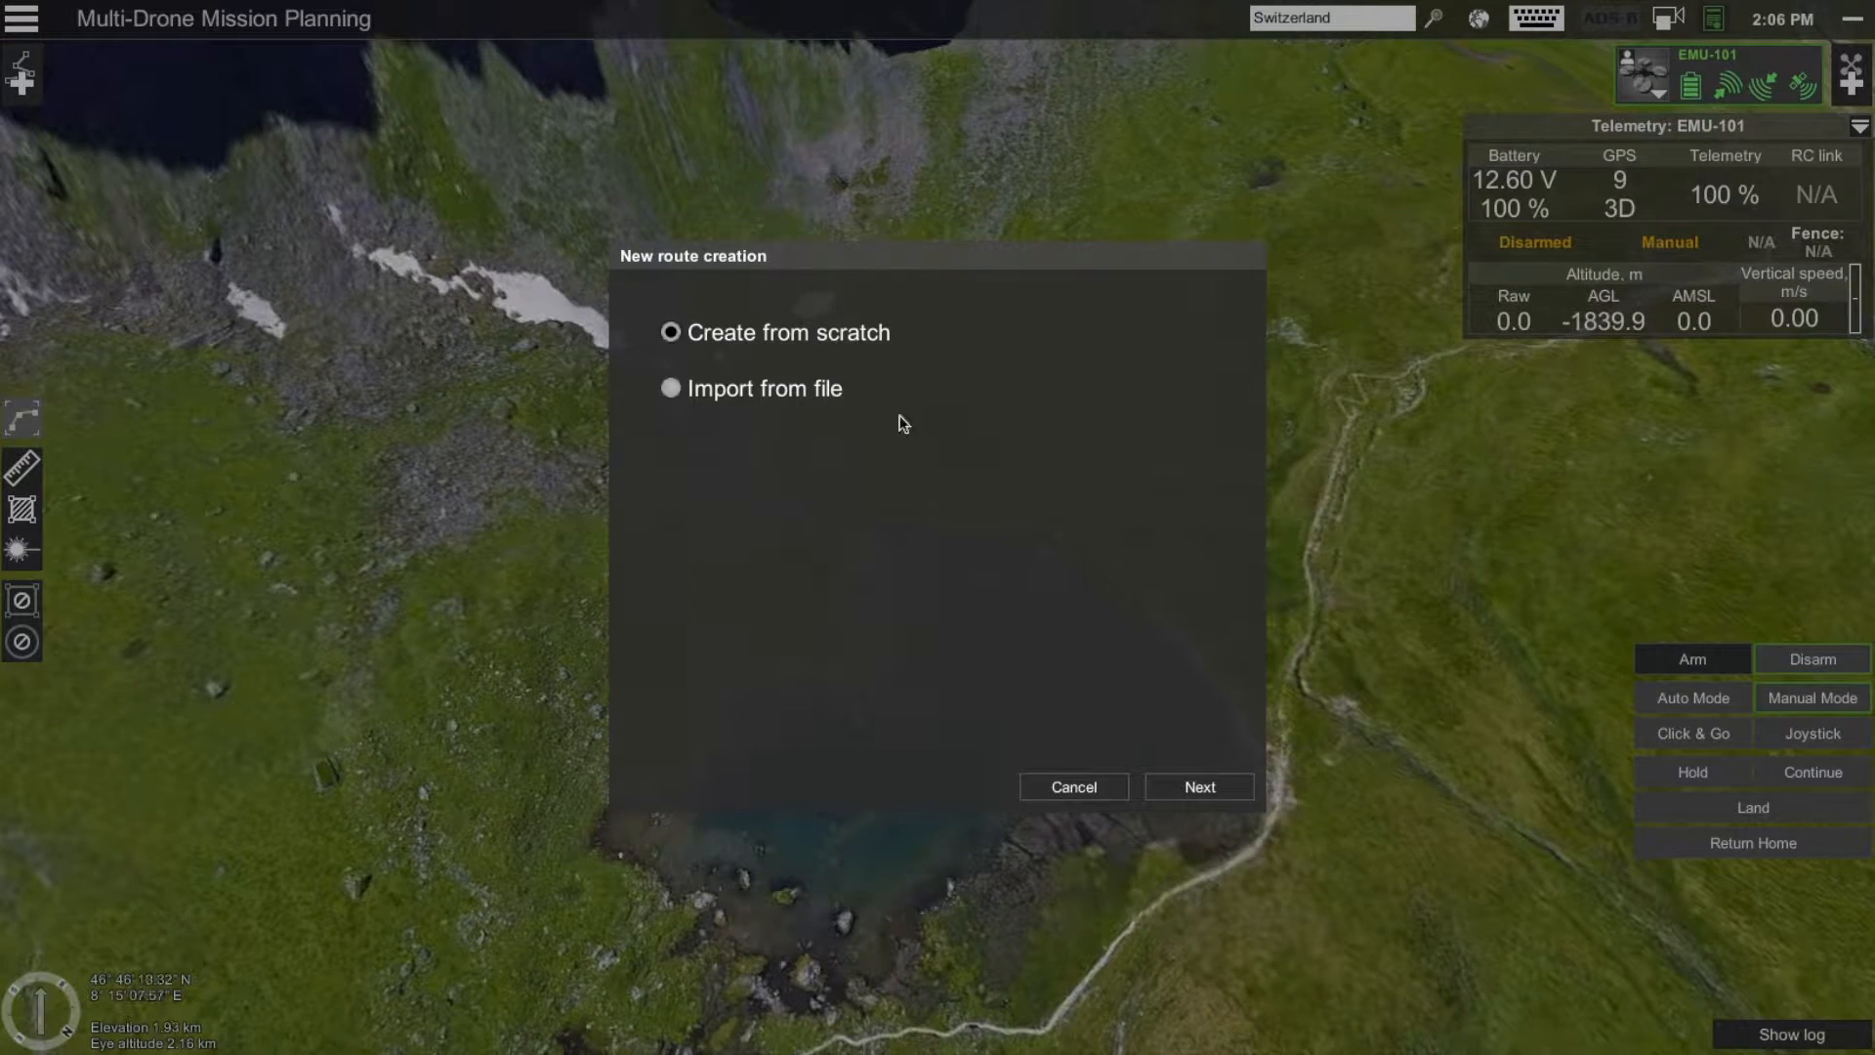
pyautogui.click(1185, 782)
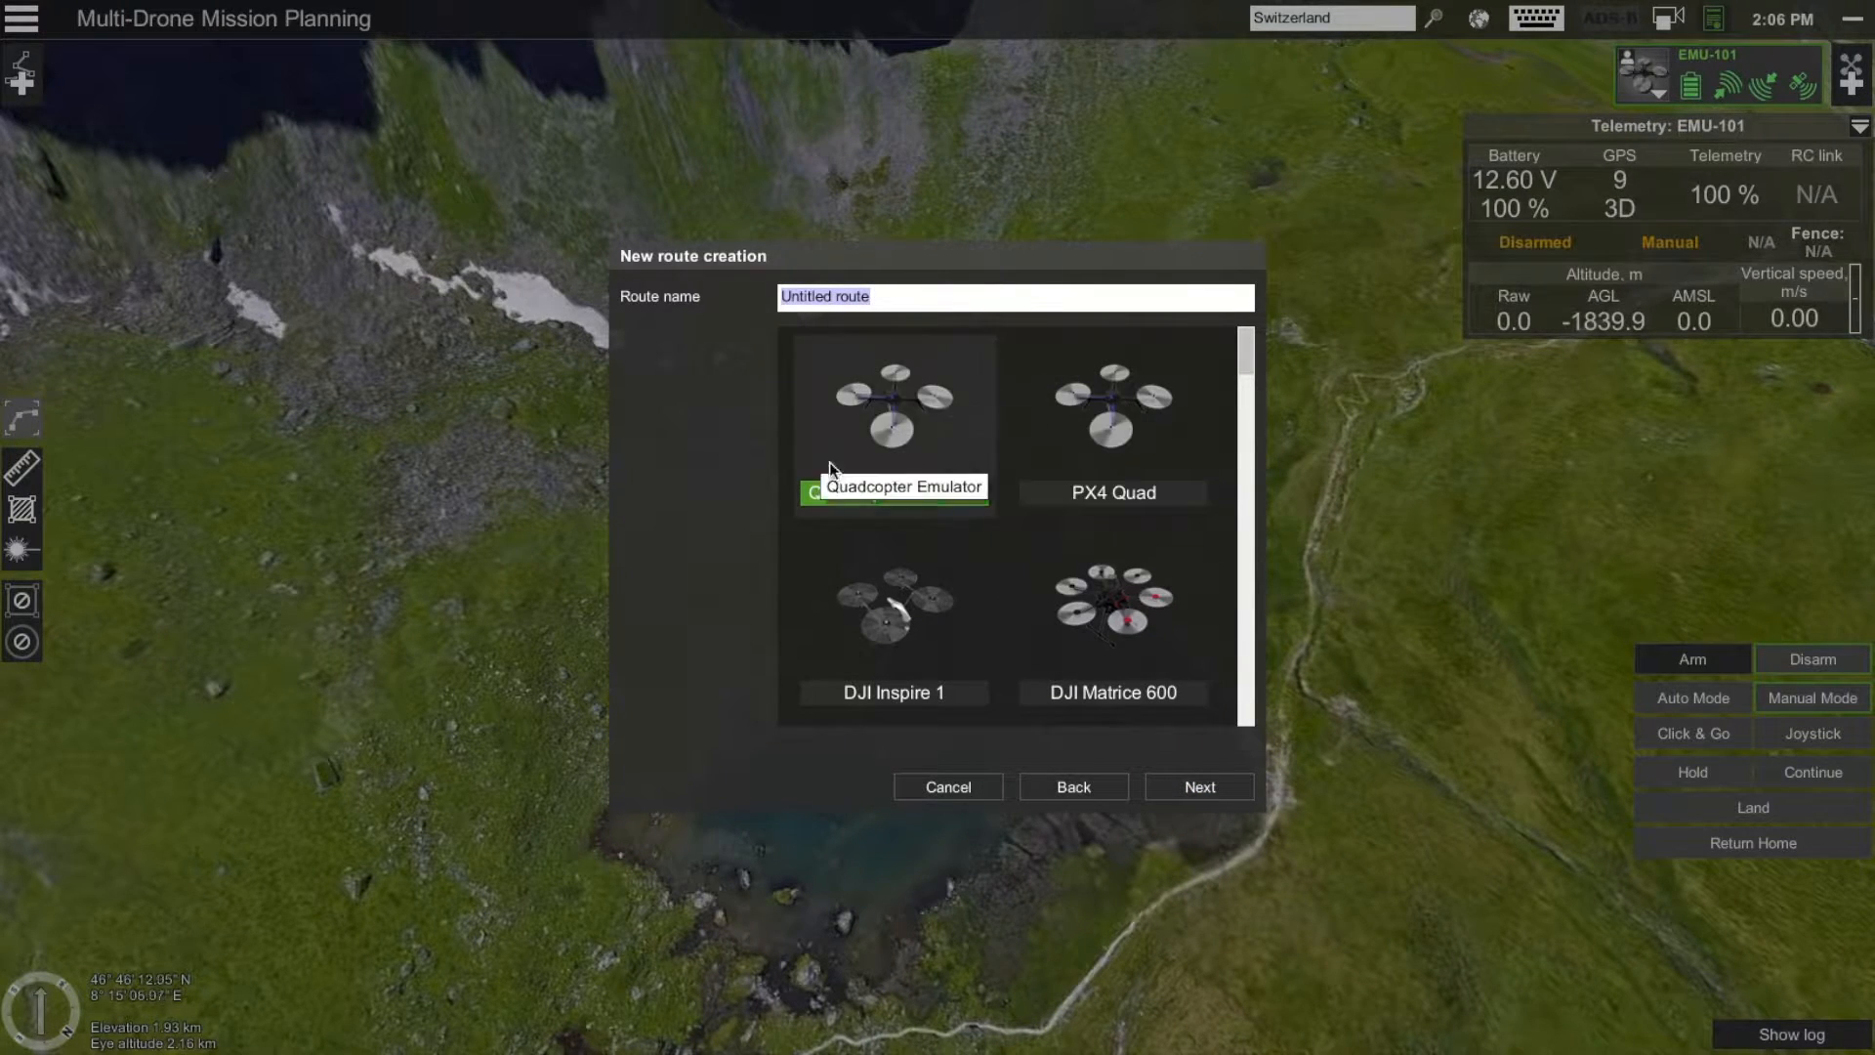
pyautogui.click(1201, 789)
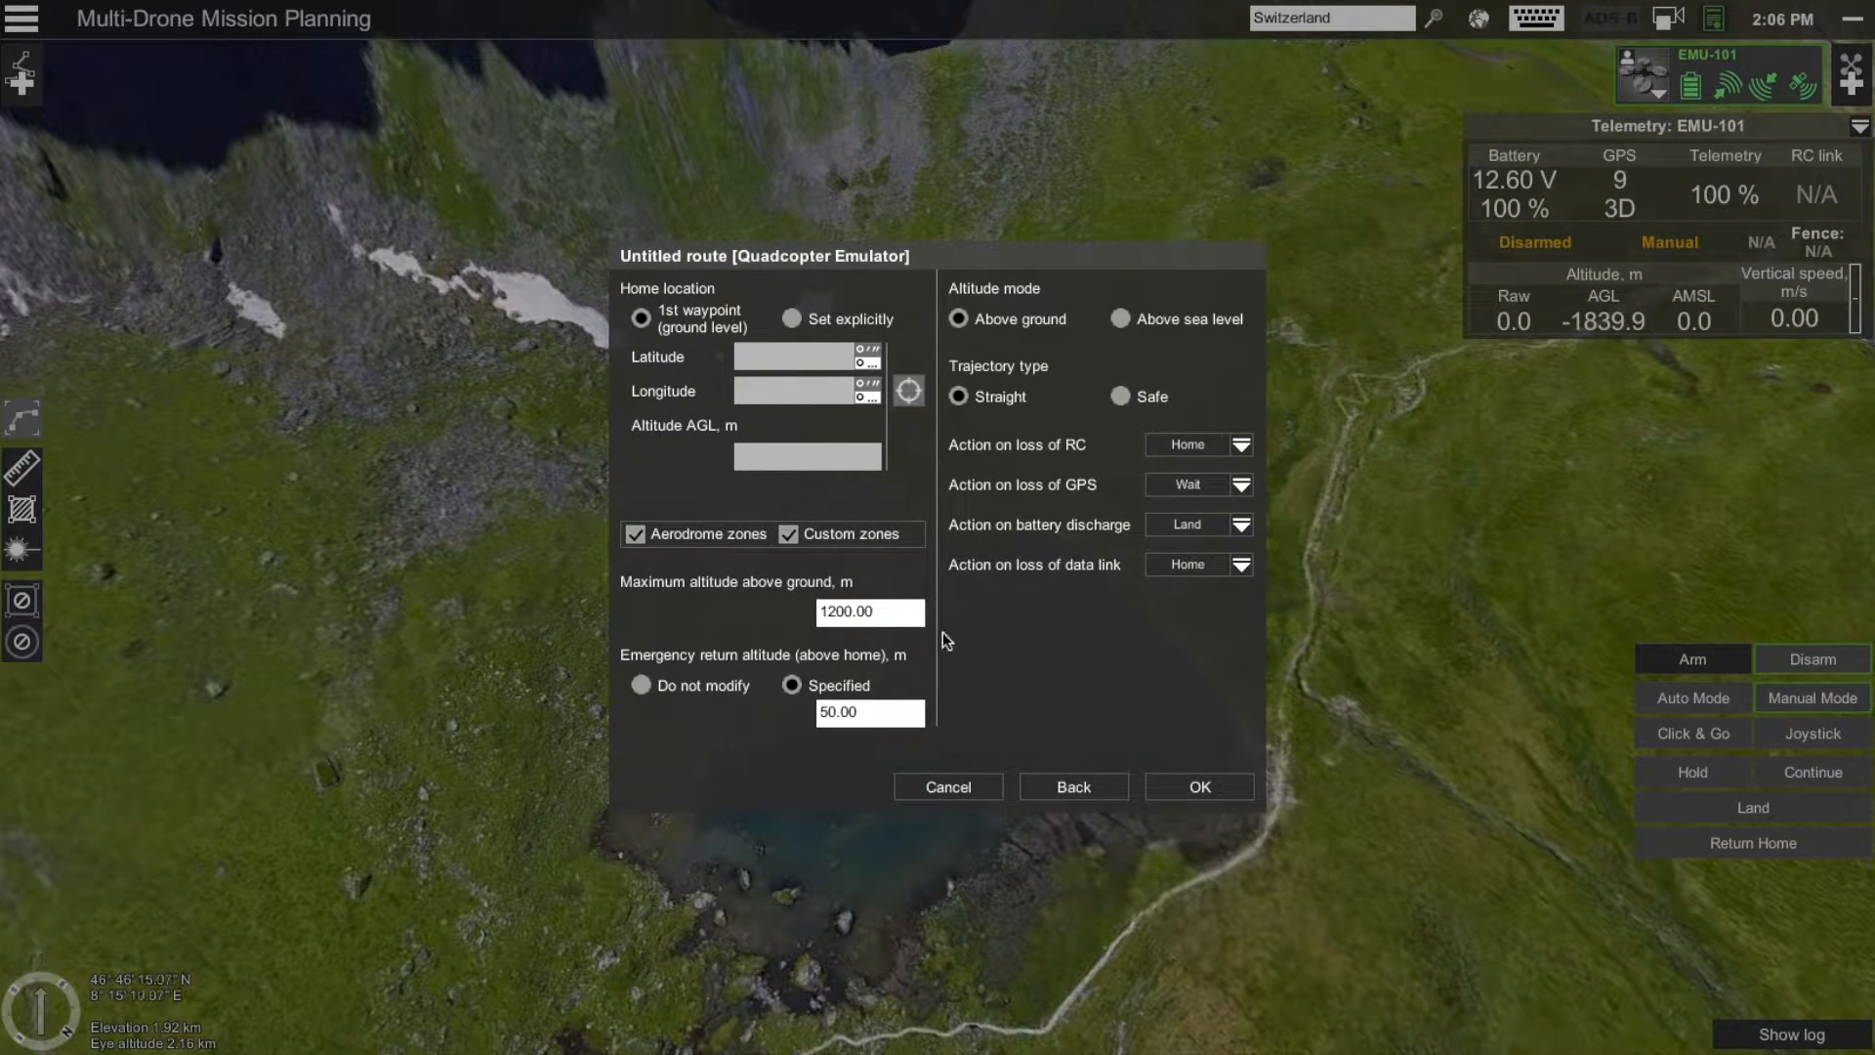
pyautogui.click(1210, 782)
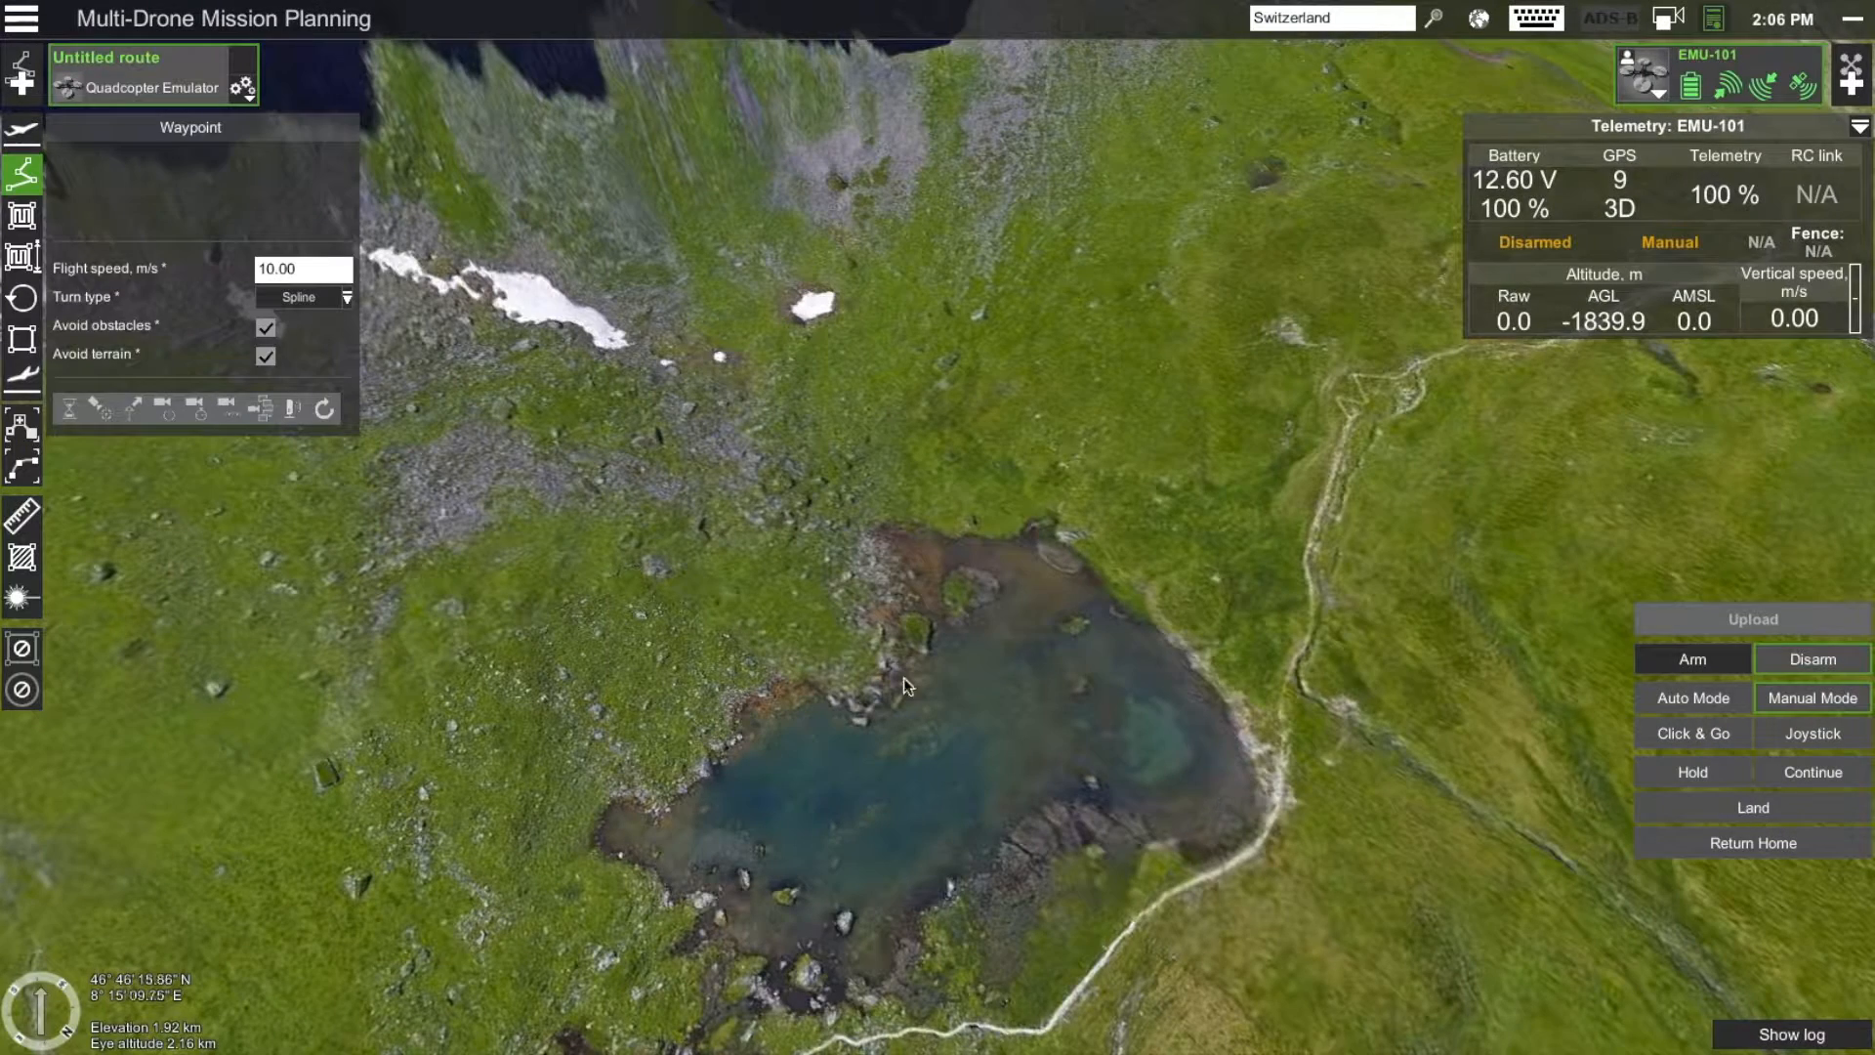
# Place five outbound waypoints from the rocky lake shore along the foot of the mountain and across the stream gullies
pyautogui.moveTo(752, 740); pyautogui.dragTo(795, 682)
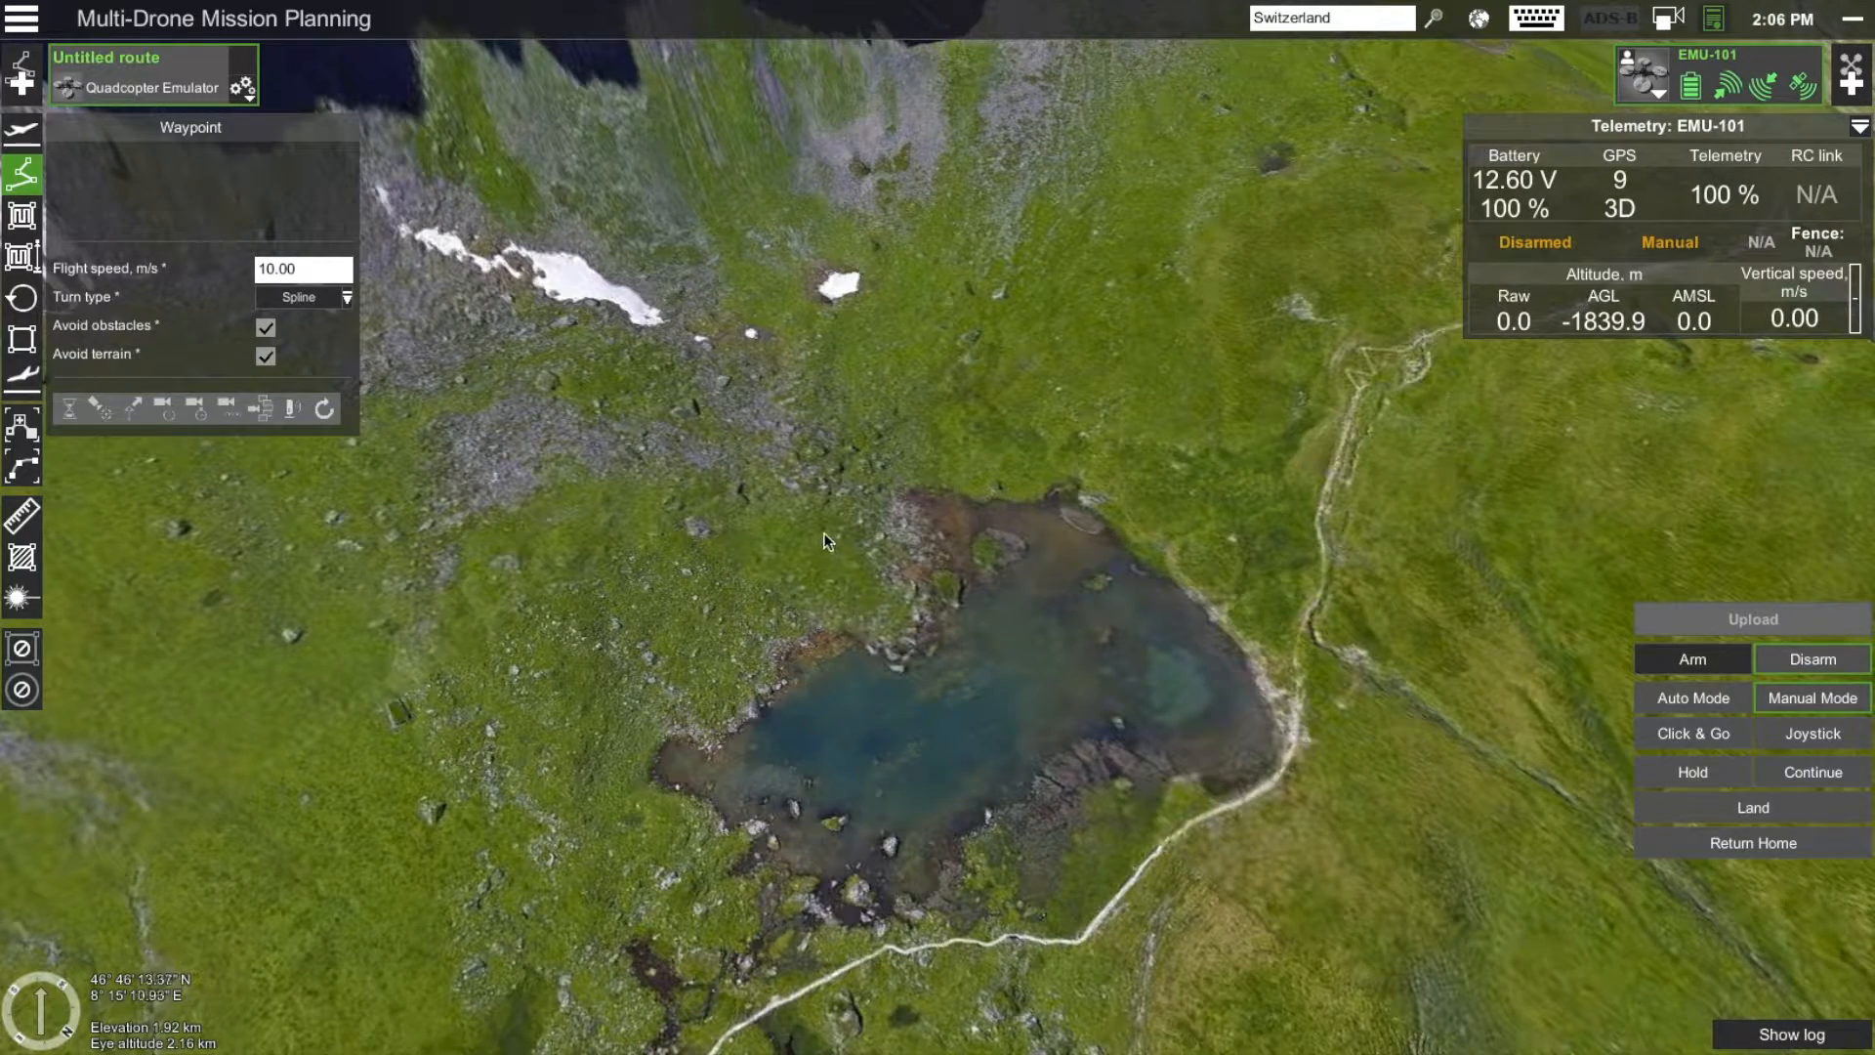
pyautogui.moveTo(605, 653); pyautogui.dragTo(736, 674)
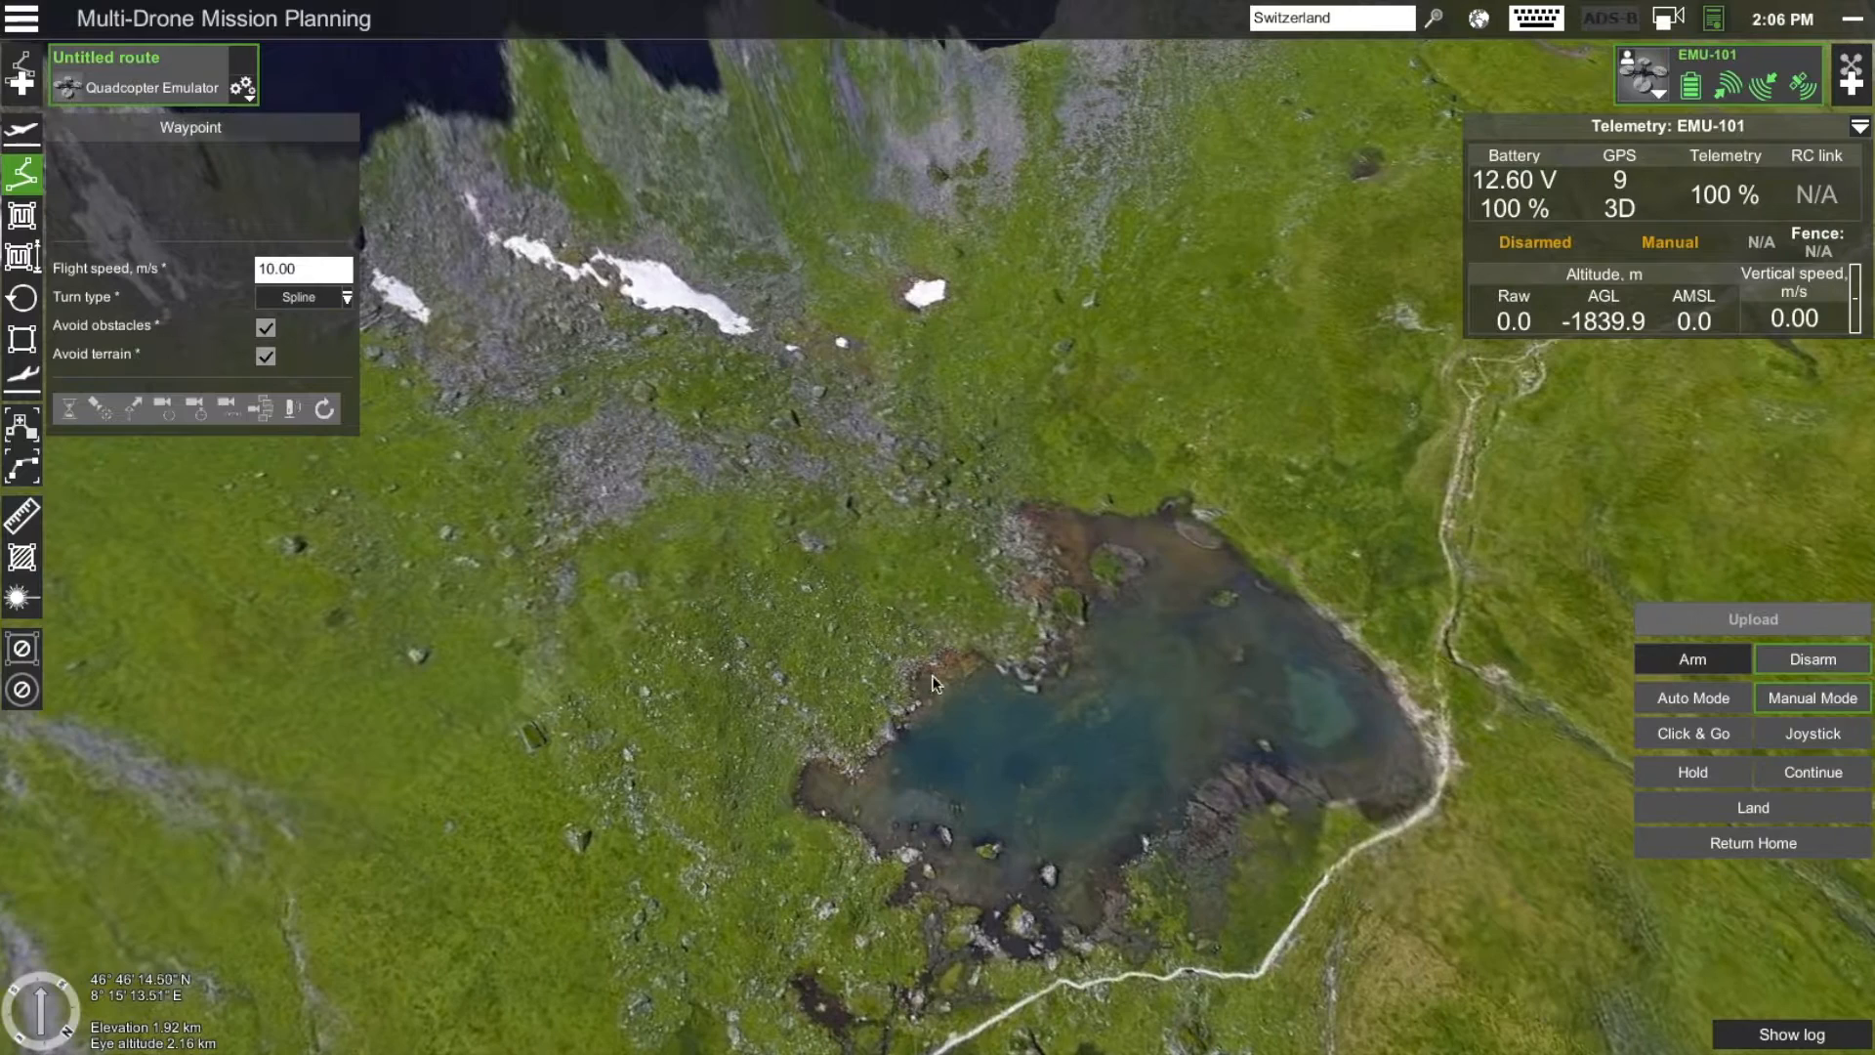
pyautogui.click(957, 629)
pyautogui.click(617, 640)
pyautogui.click(342, 781)
pyautogui.moveTo(766, 740); pyautogui.dragTo(314, 640, button='right')
pyautogui.moveTo(314, 640); pyautogui.dragTo(705, 640)
pyautogui.click(564, 502)
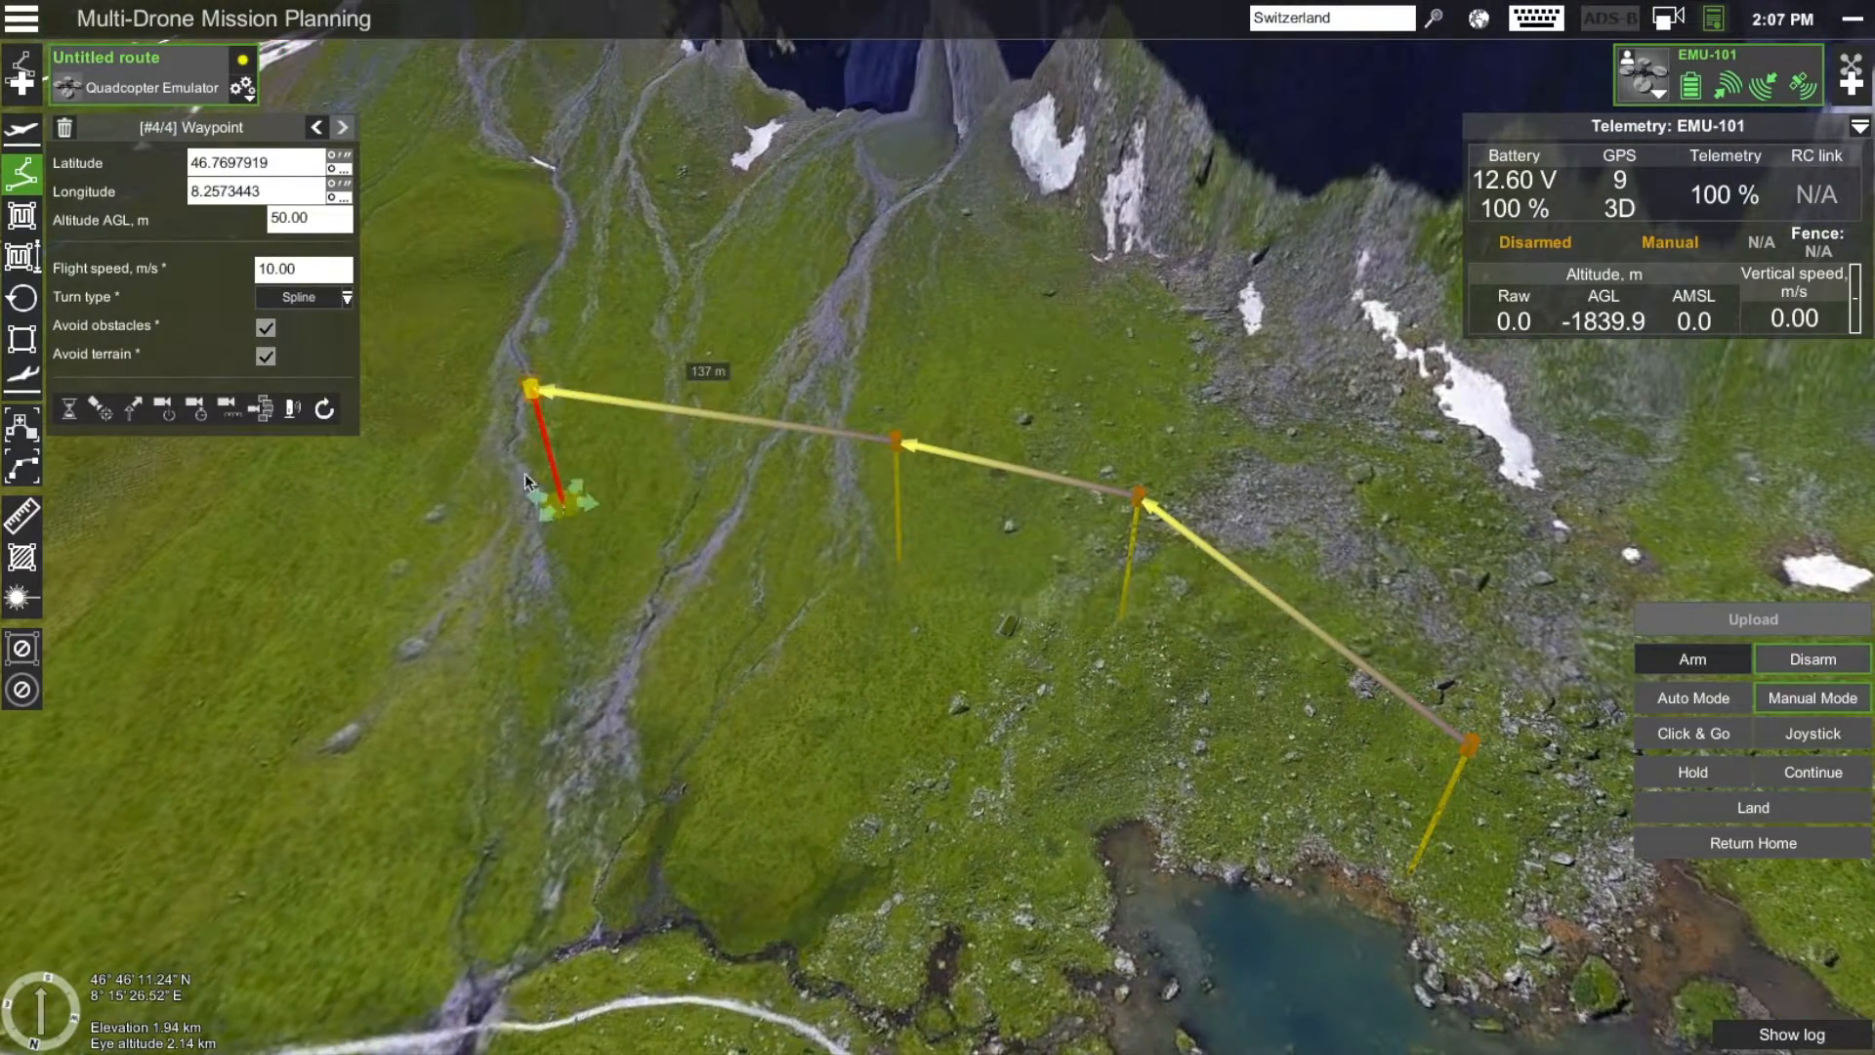
pyautogui.click(400, 281)
pyautogui.moveTo(771, 512); pyautogui.dragTo(864, 539)
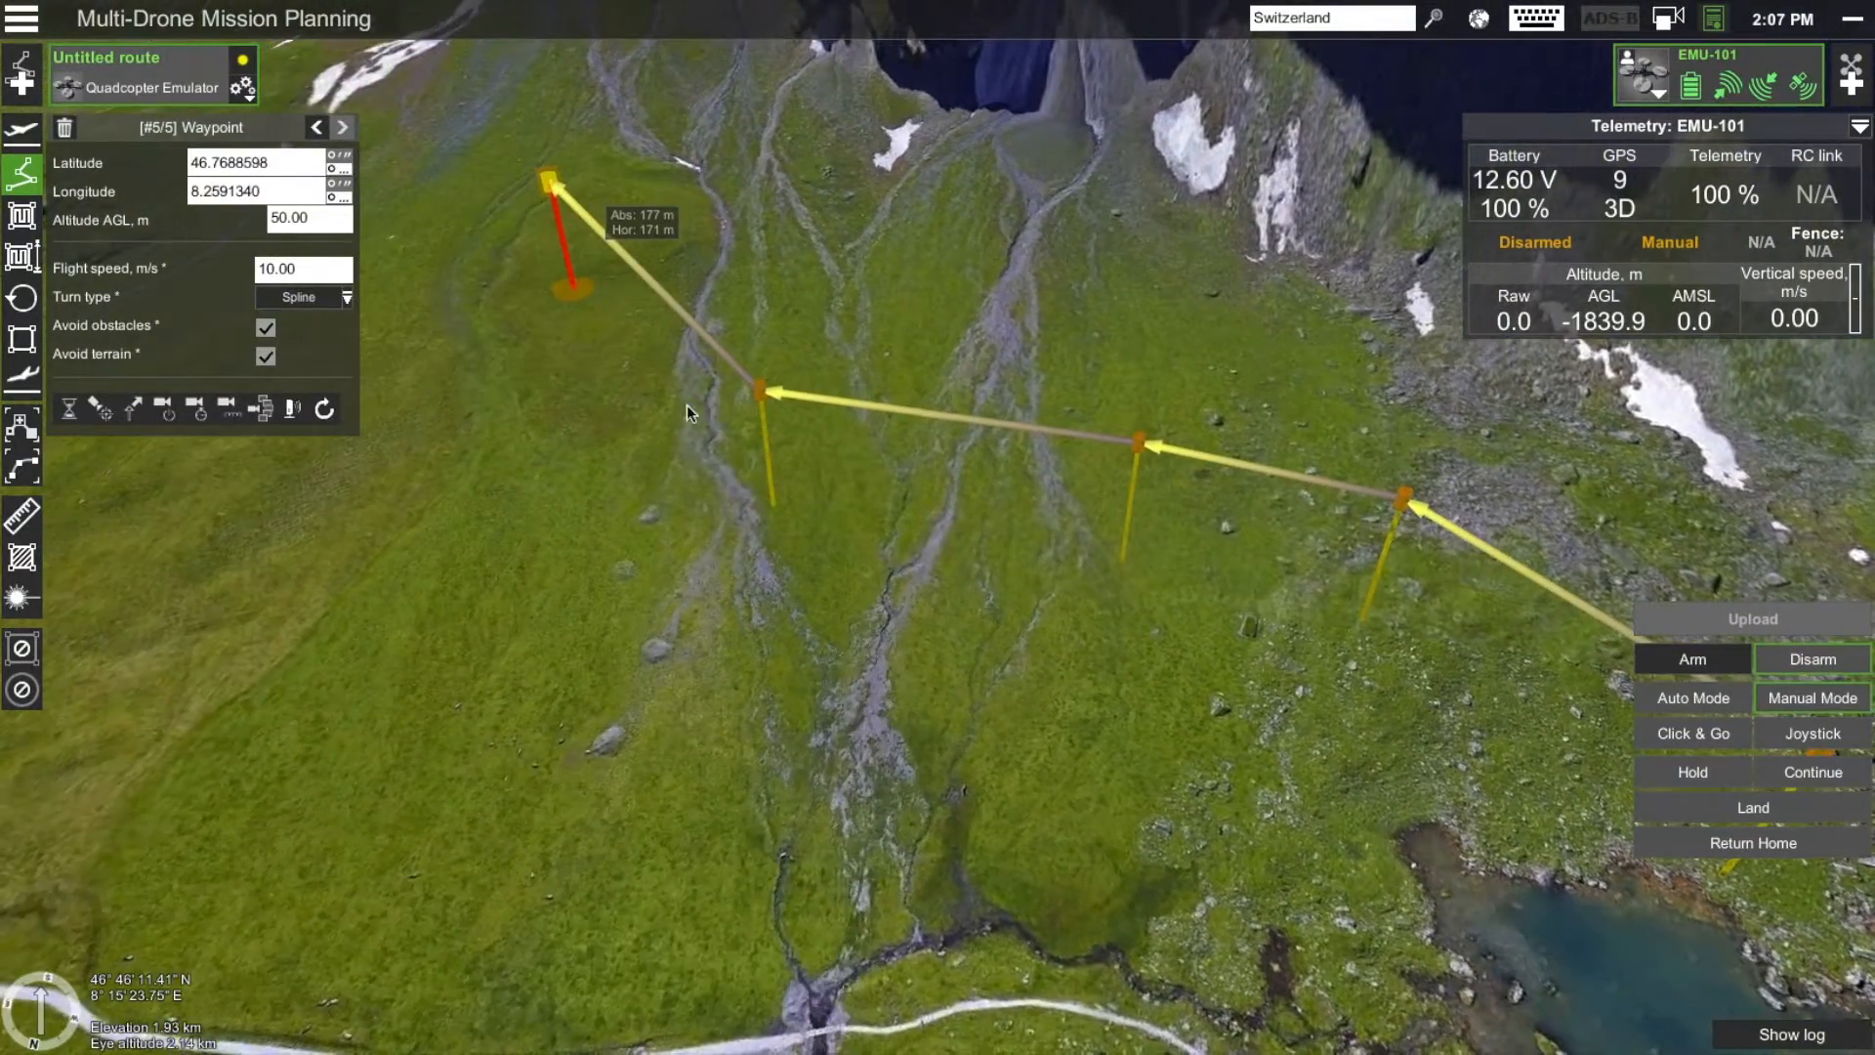
# Extend the quadcopter route with five more waypoints that turn around on the far slope and lead back to the lake
pyautogui.moveTo(700, 406); pyautogui.dragTo(470, 313)
pyautogui.click(451, 289)
pyautogui.click(556, 397)
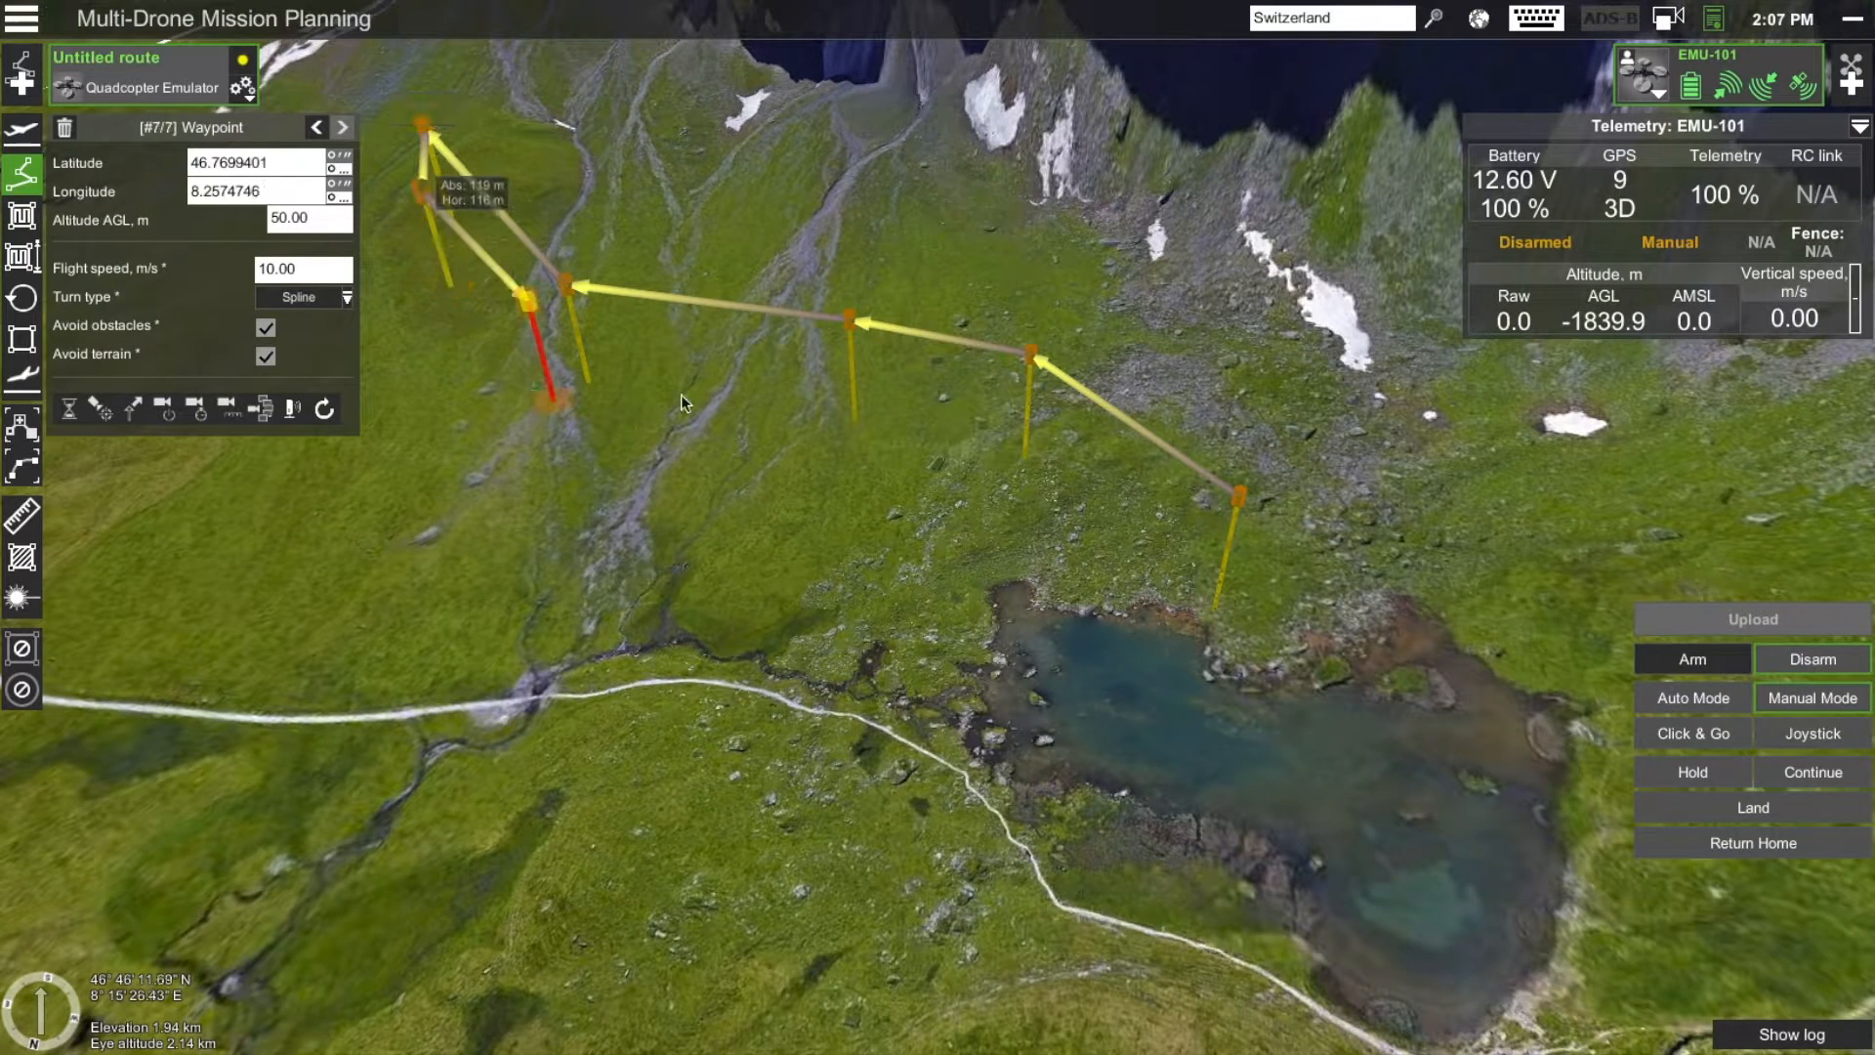
pyautogui.click(775, 418)
pyautogui.click(945, 461)
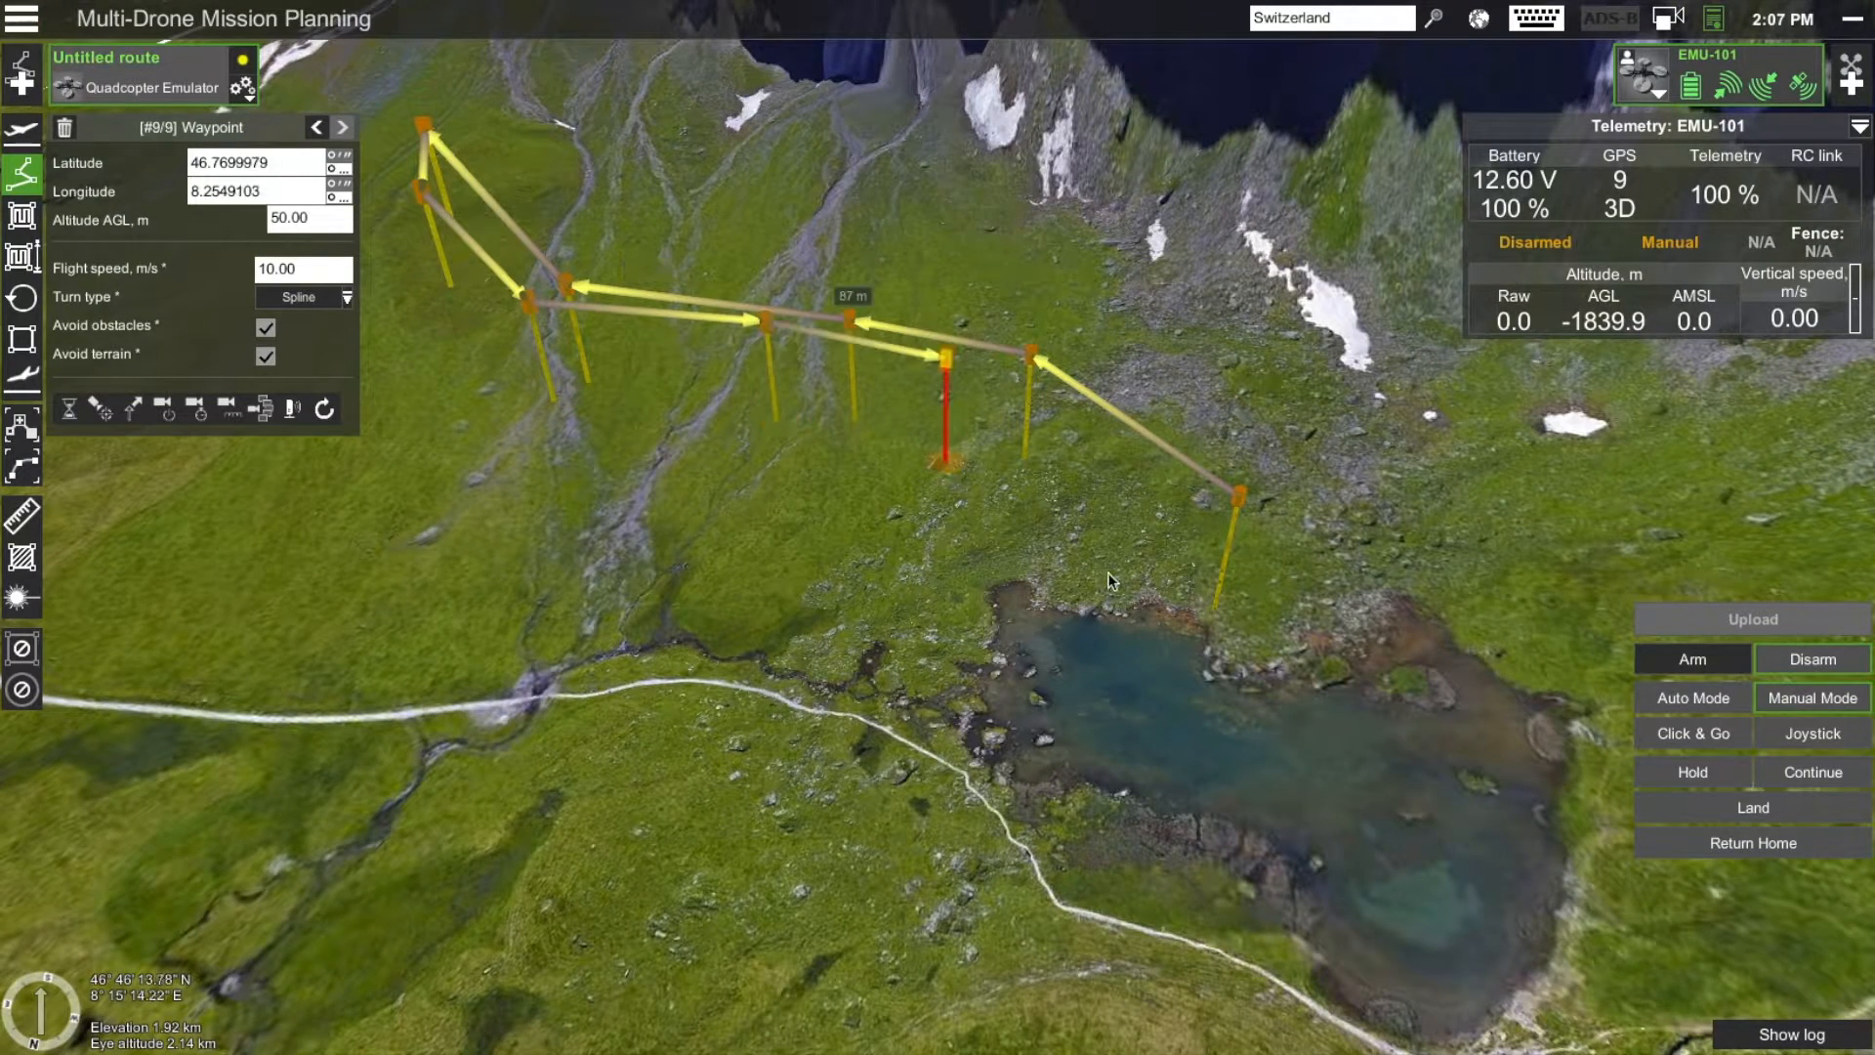
pyautogui.click(1168, 606)
pyautogui.moveTo(847, 674); pyautogui.dragTo(828, 640)
pyautogui.scroll(-3, 781, 634)
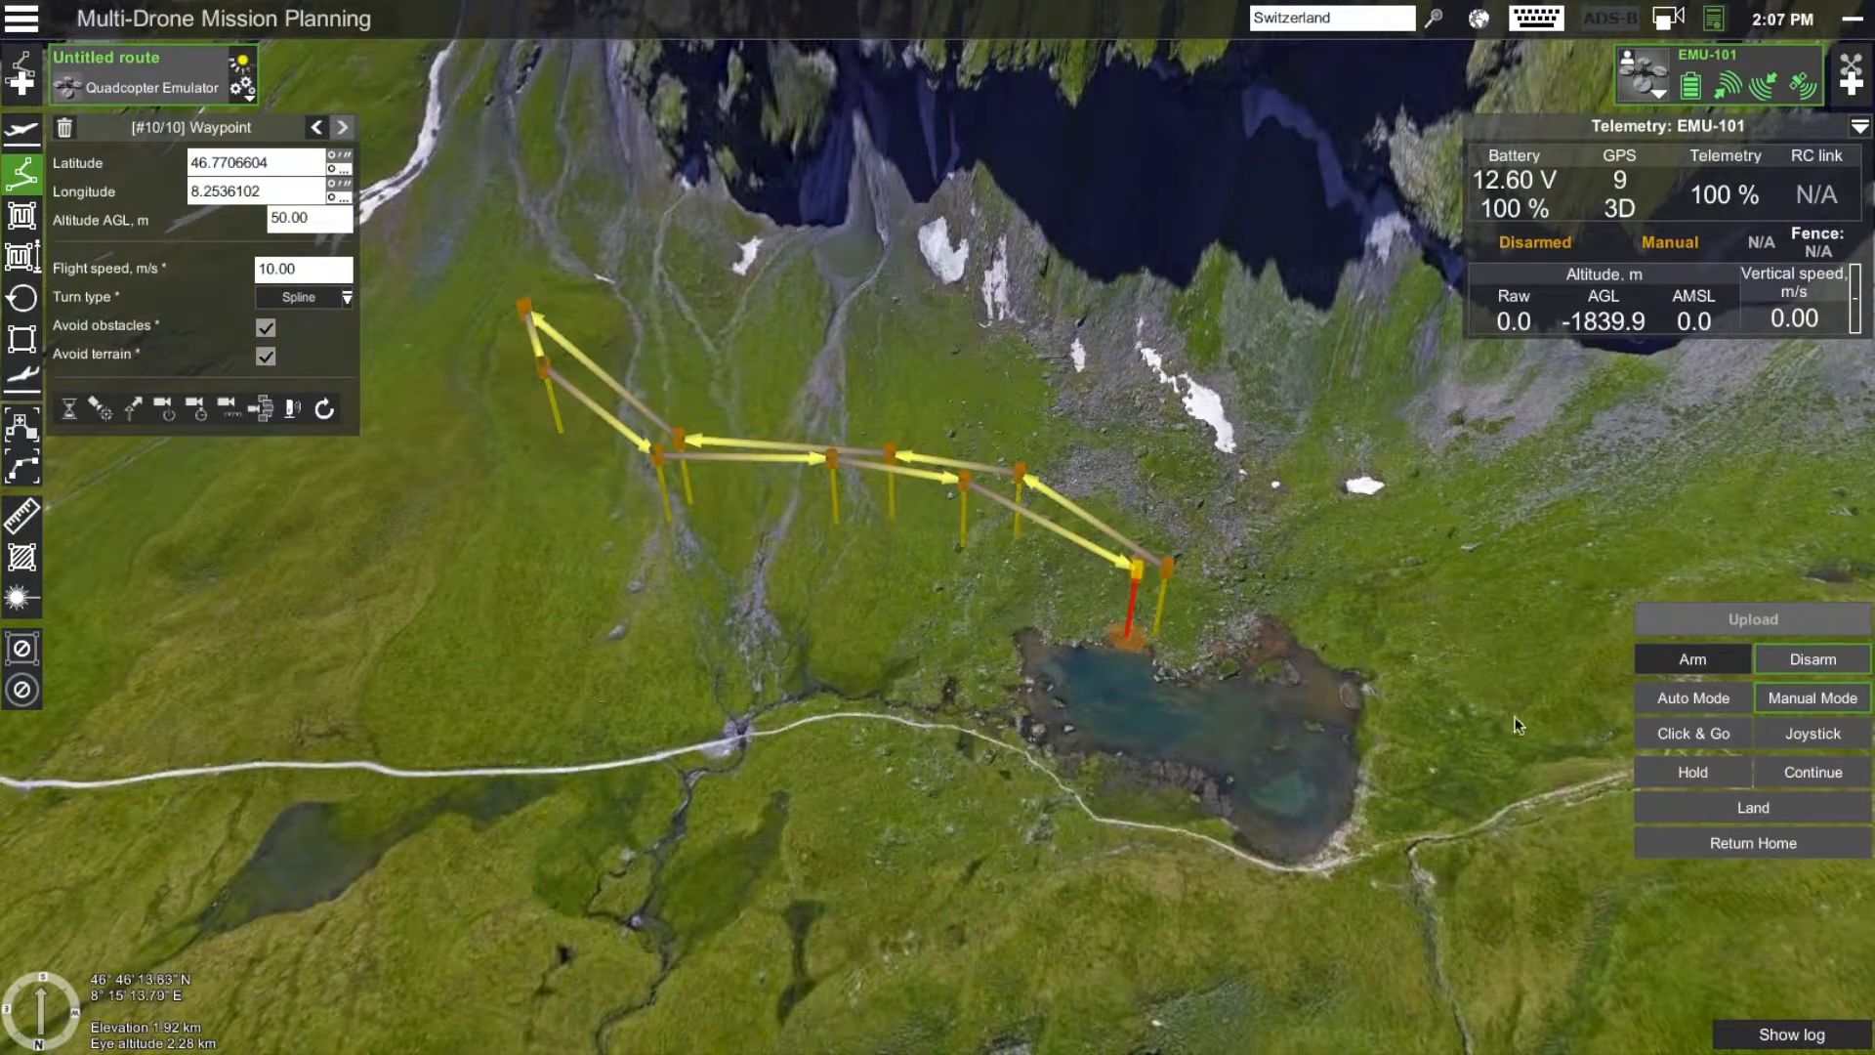
# Upload the quadcopter route to EMU-101 and accept the safety confirmation
pyautogui.click(1710, 615)
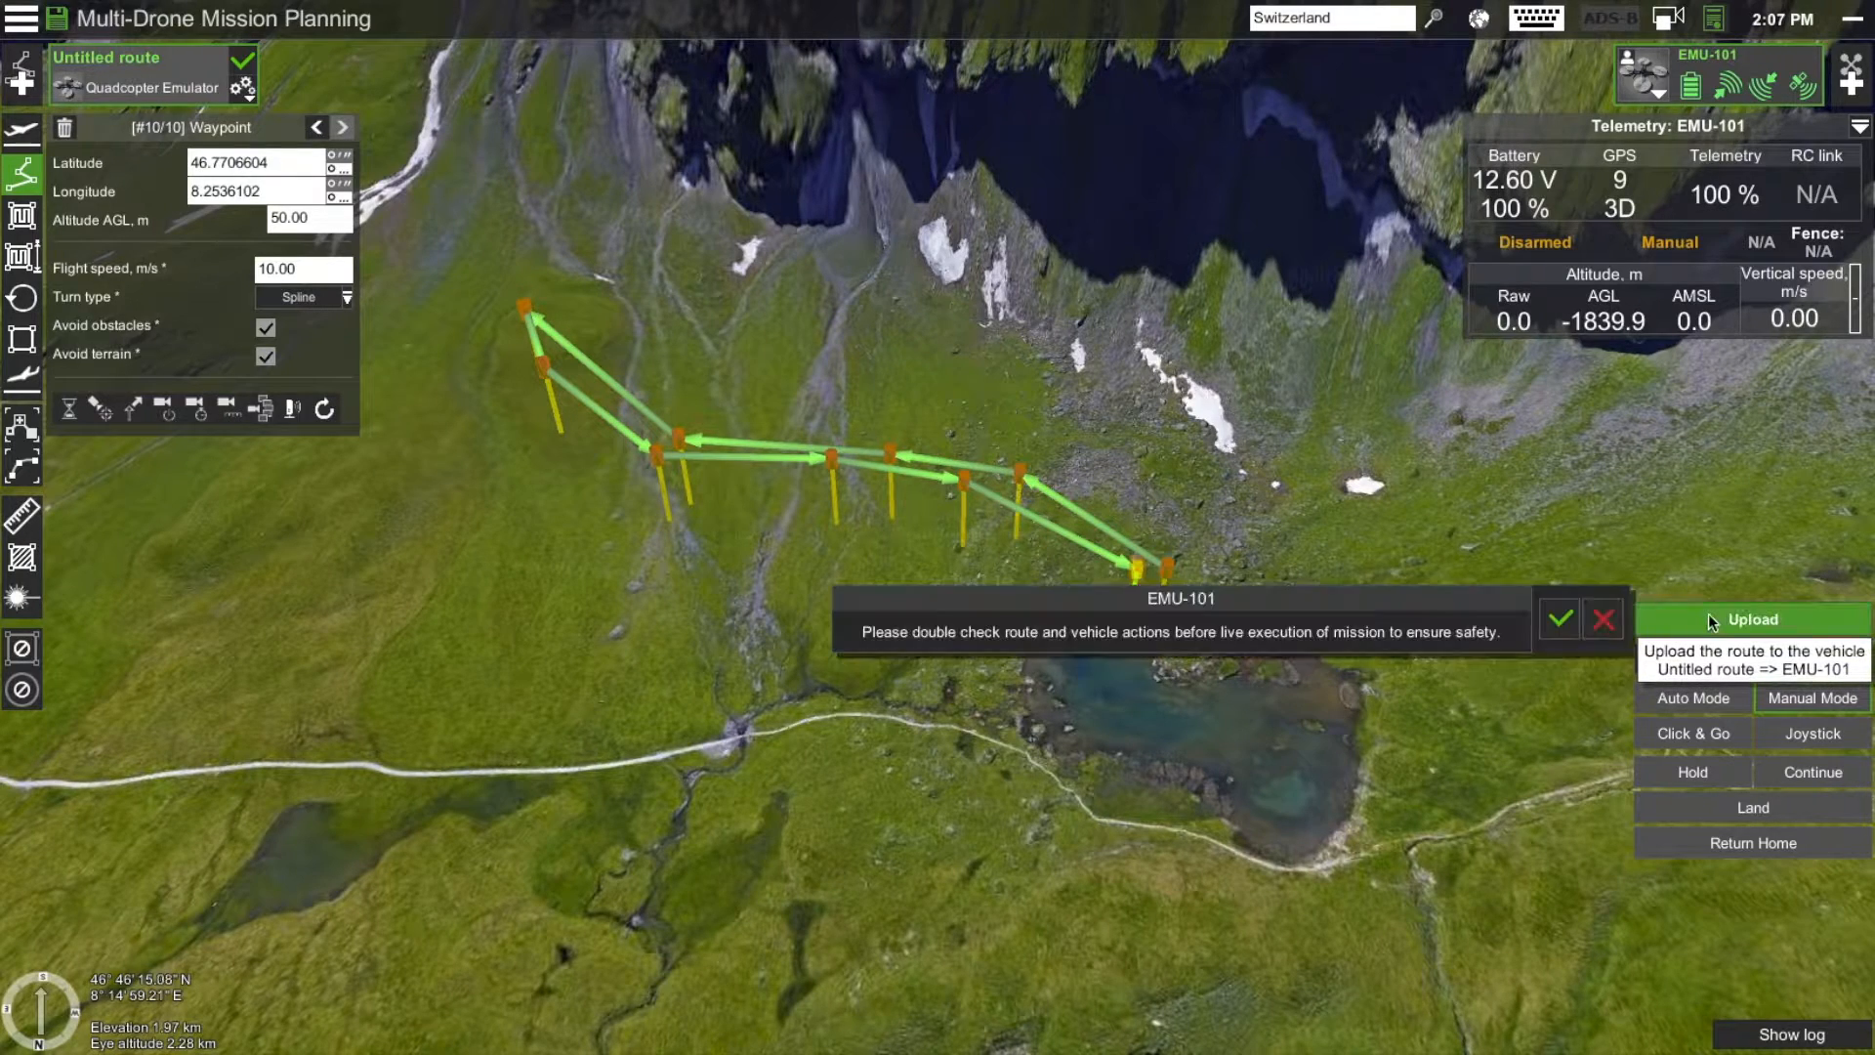
pyautogui.click(1561, 618)
pyautogui.moveTo(761, 681); pyautogui.dragTo(1225, 469)
pyautogui.moveTo(908, 653); pyautogui.dragTo(1144, 628, button='right')
pyautogui.moveTo(1144, 629); pyautogui.dragTo(951, 709)
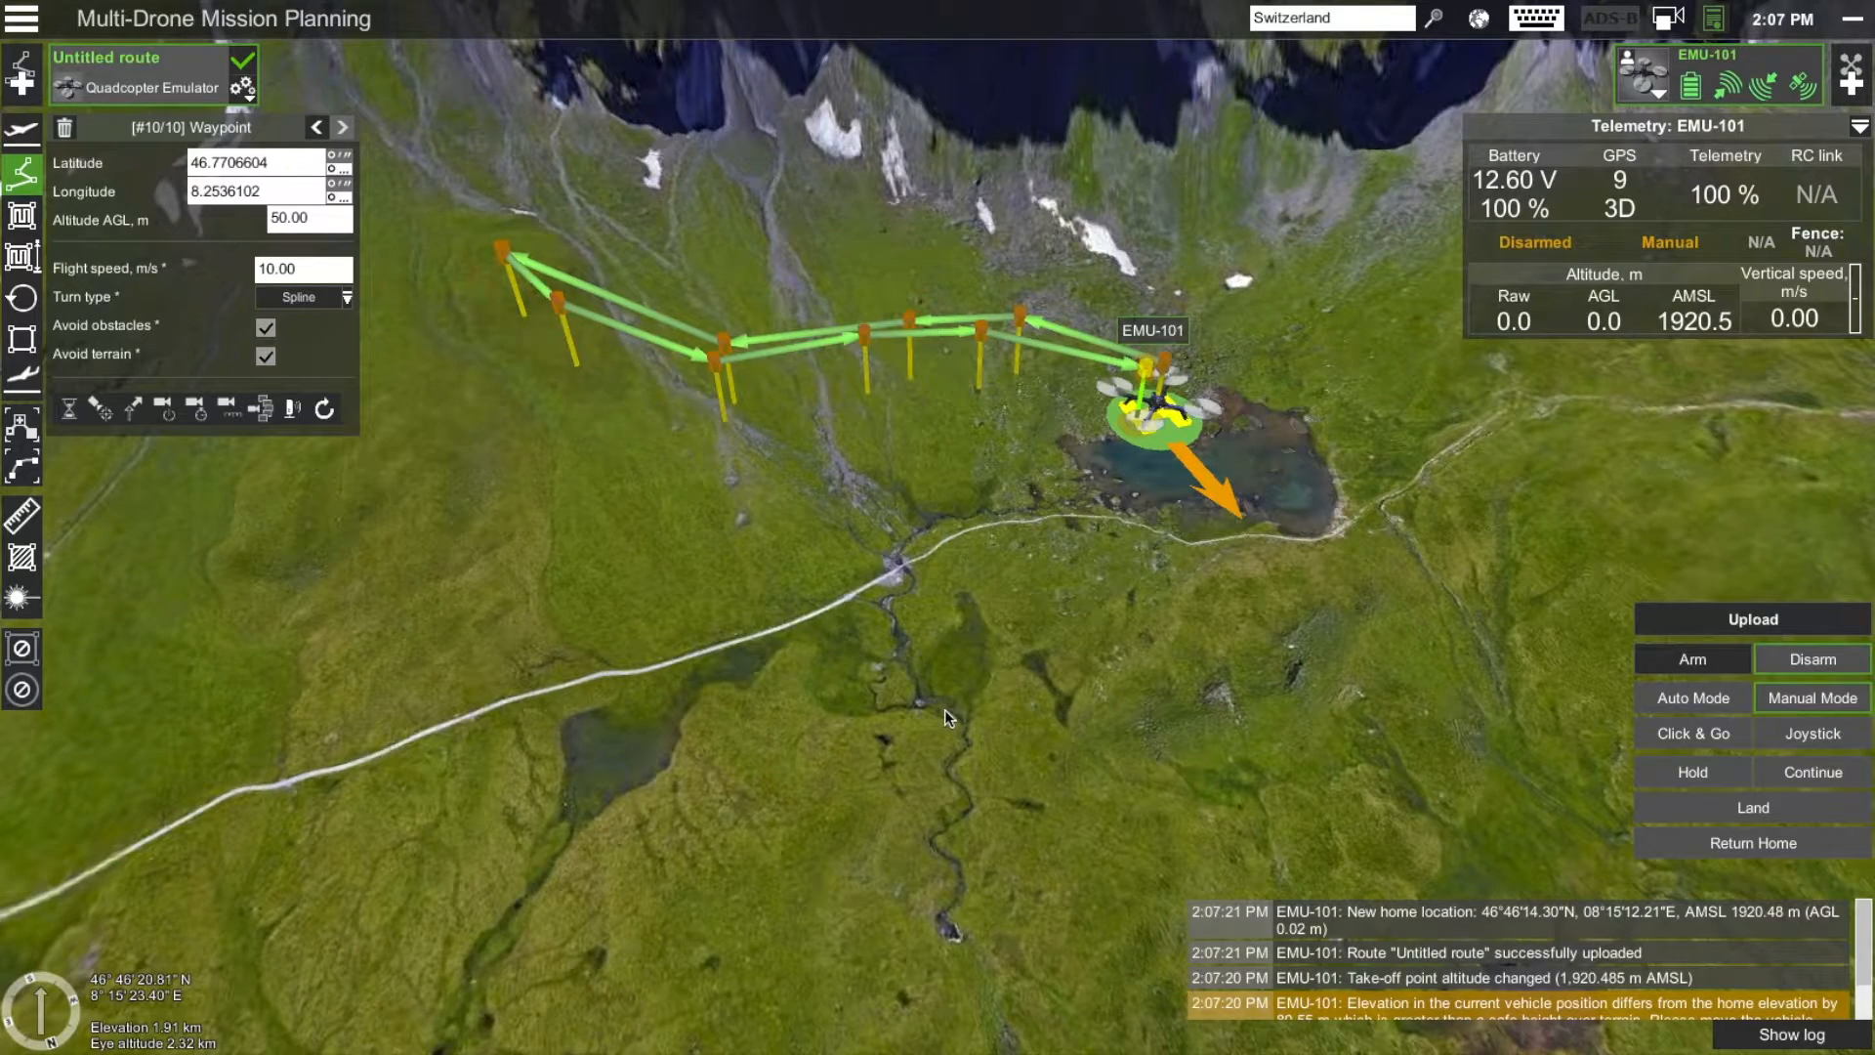
pyautogui.moveTo(945, 693); pyautogui.dragTo(969, 525)
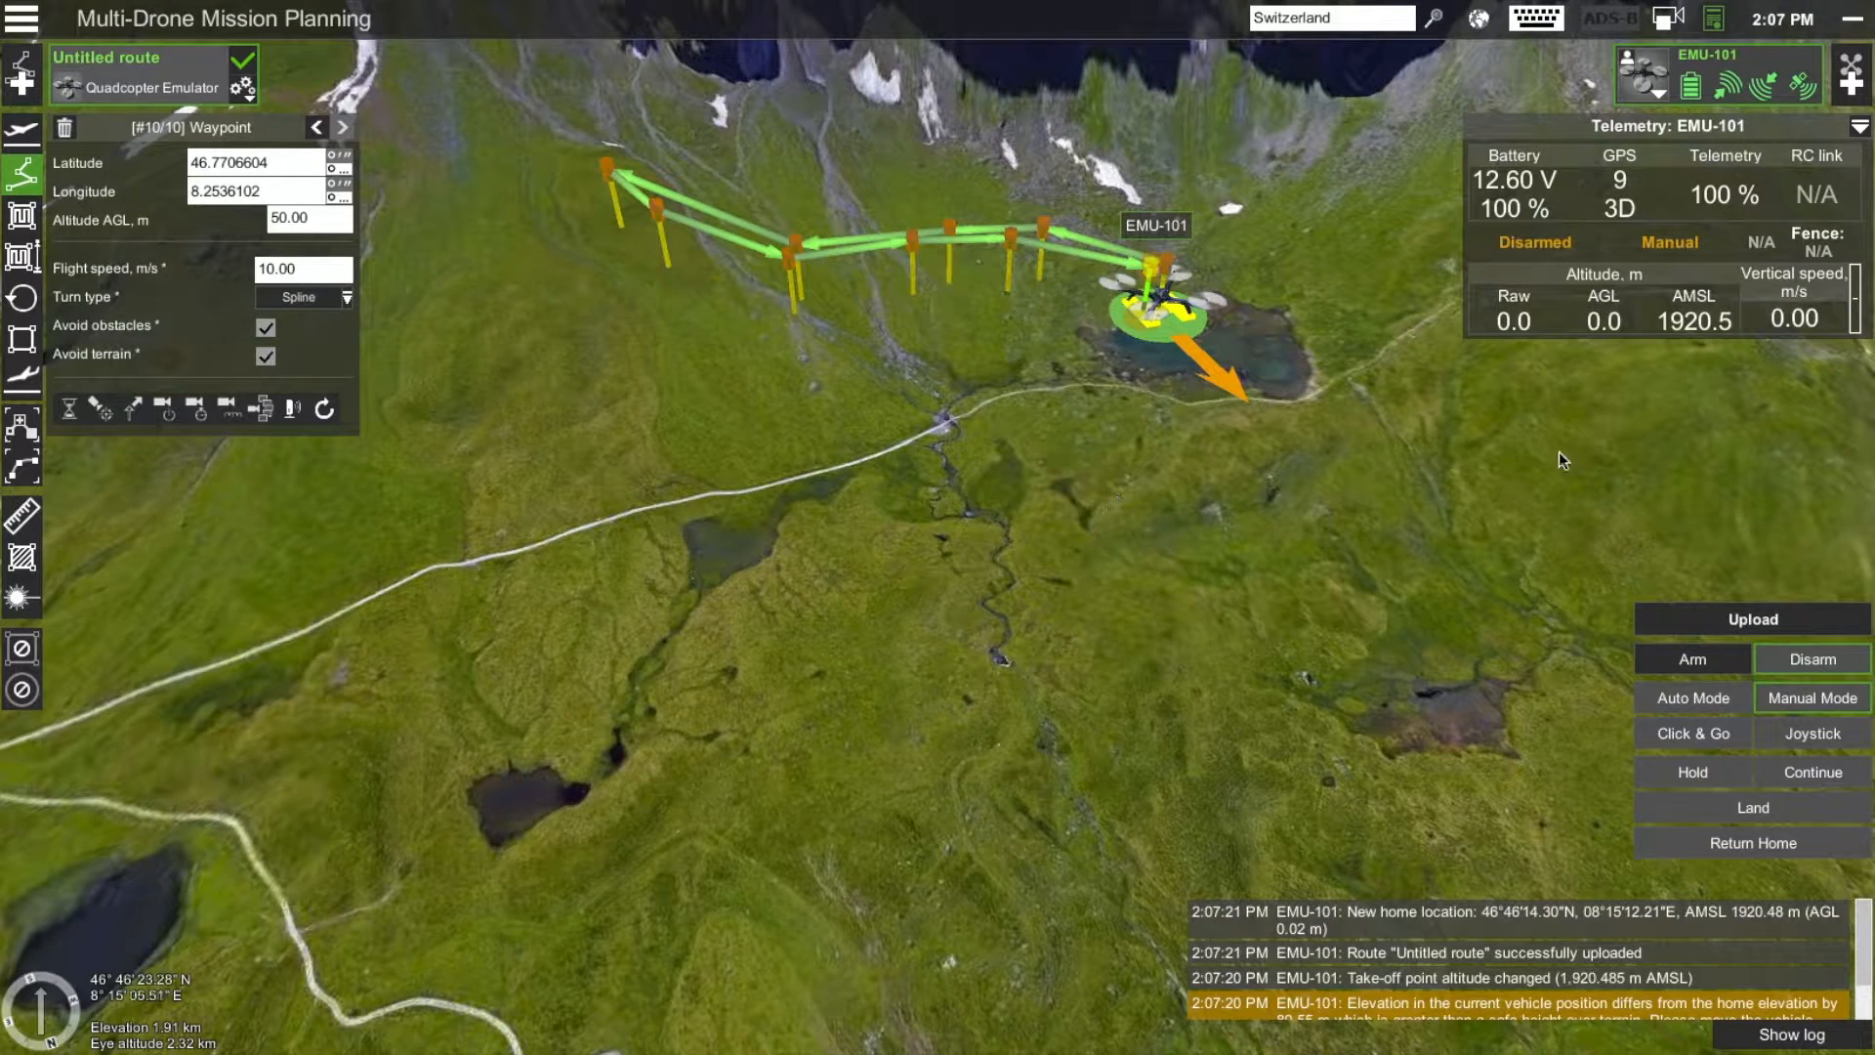
# Add EMU-102 as a second vehicle alongside EMU-101
pyautogui.click(1851, 83)
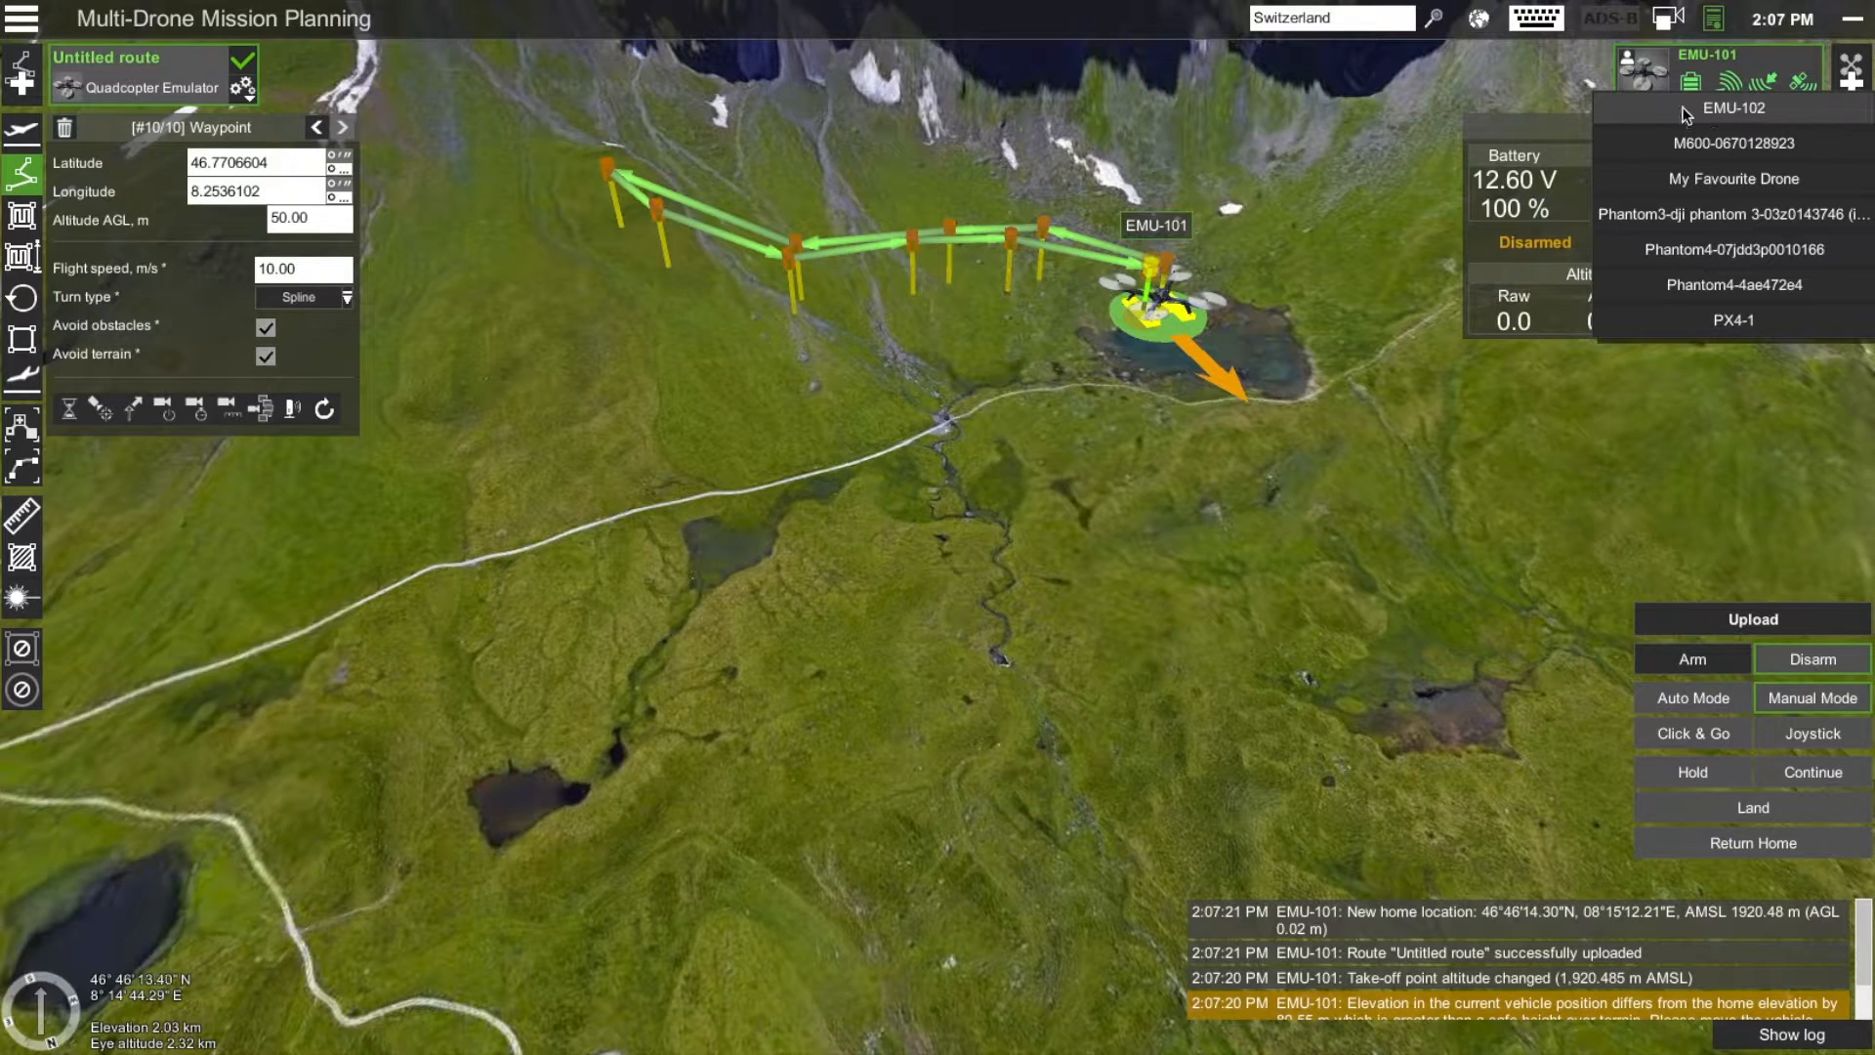
pyautogui.click(1732, 109)
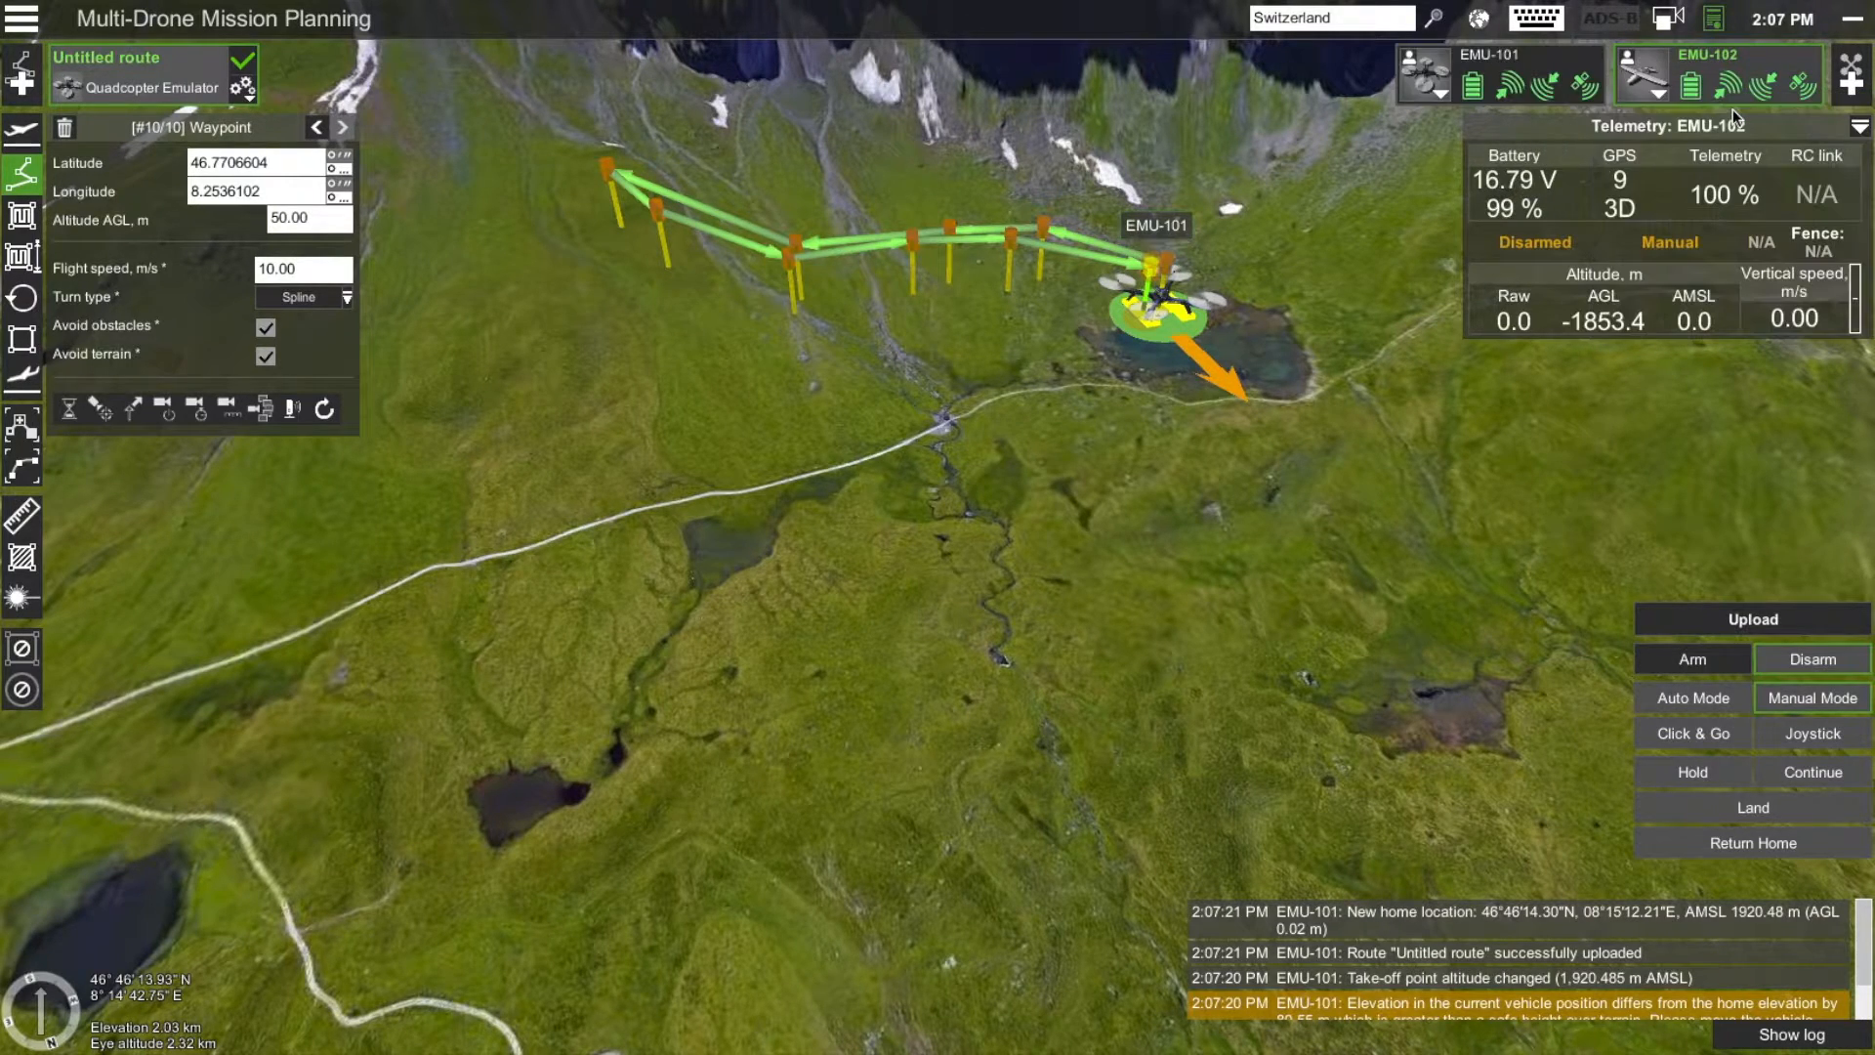
pyautogui.moveTo(1235, 512); pyautogui.dragTo(1178, 649)
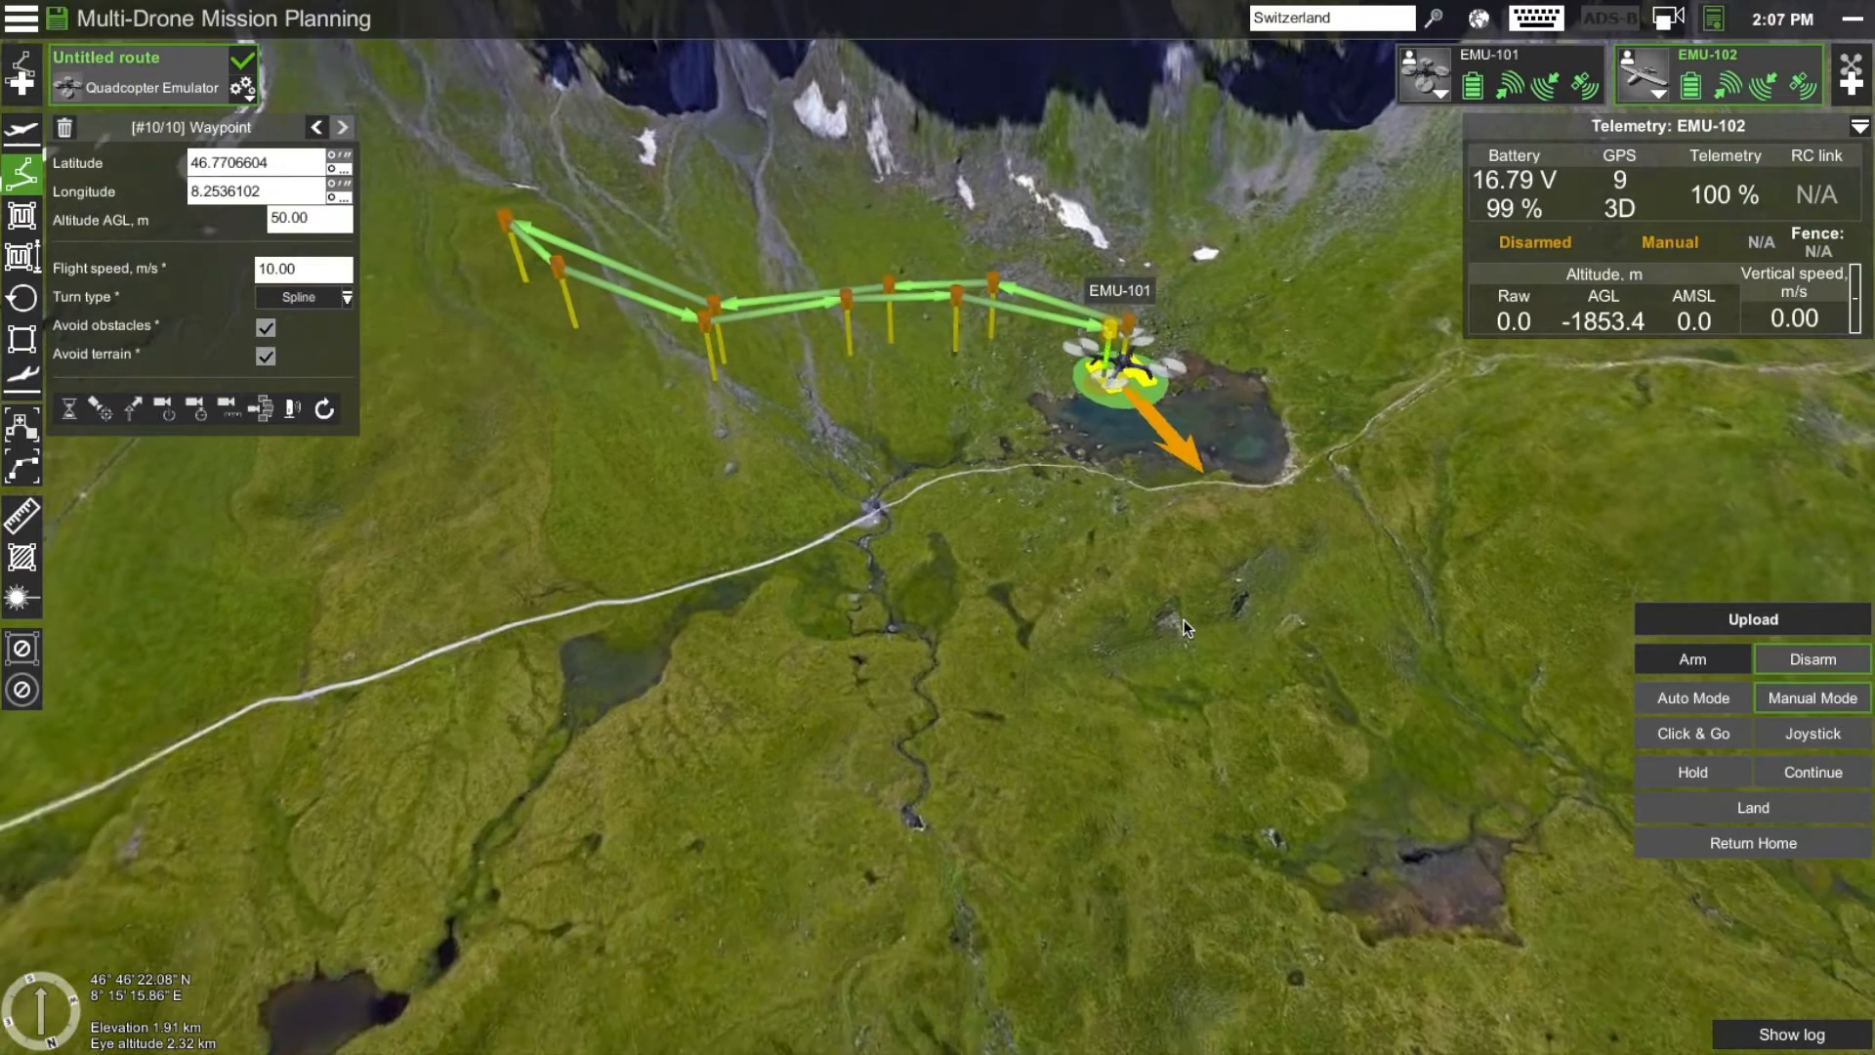
pyautogui.moveTo(1472, 97)
pyautogui.moveTo(1665, 78)
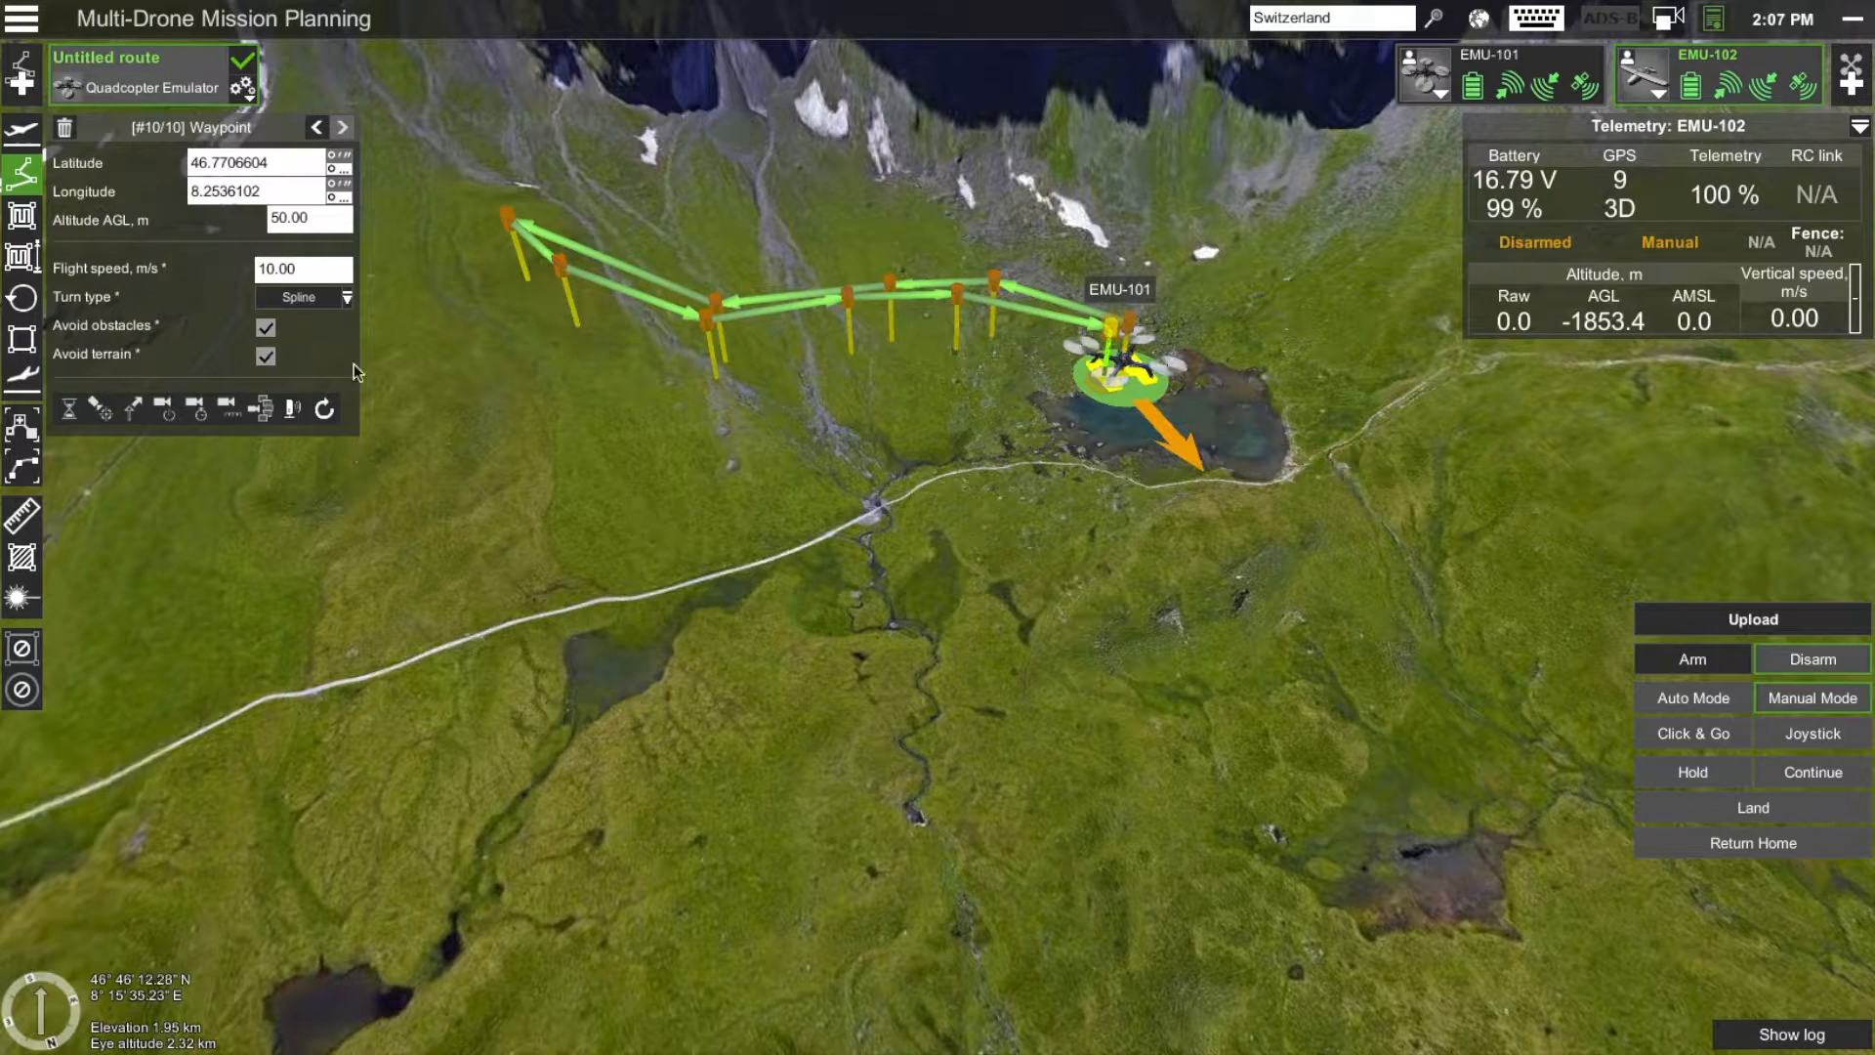
# Create a second route from scratch for the Plane Emulator with the default name and settings
pyautogui.click(24, 80)
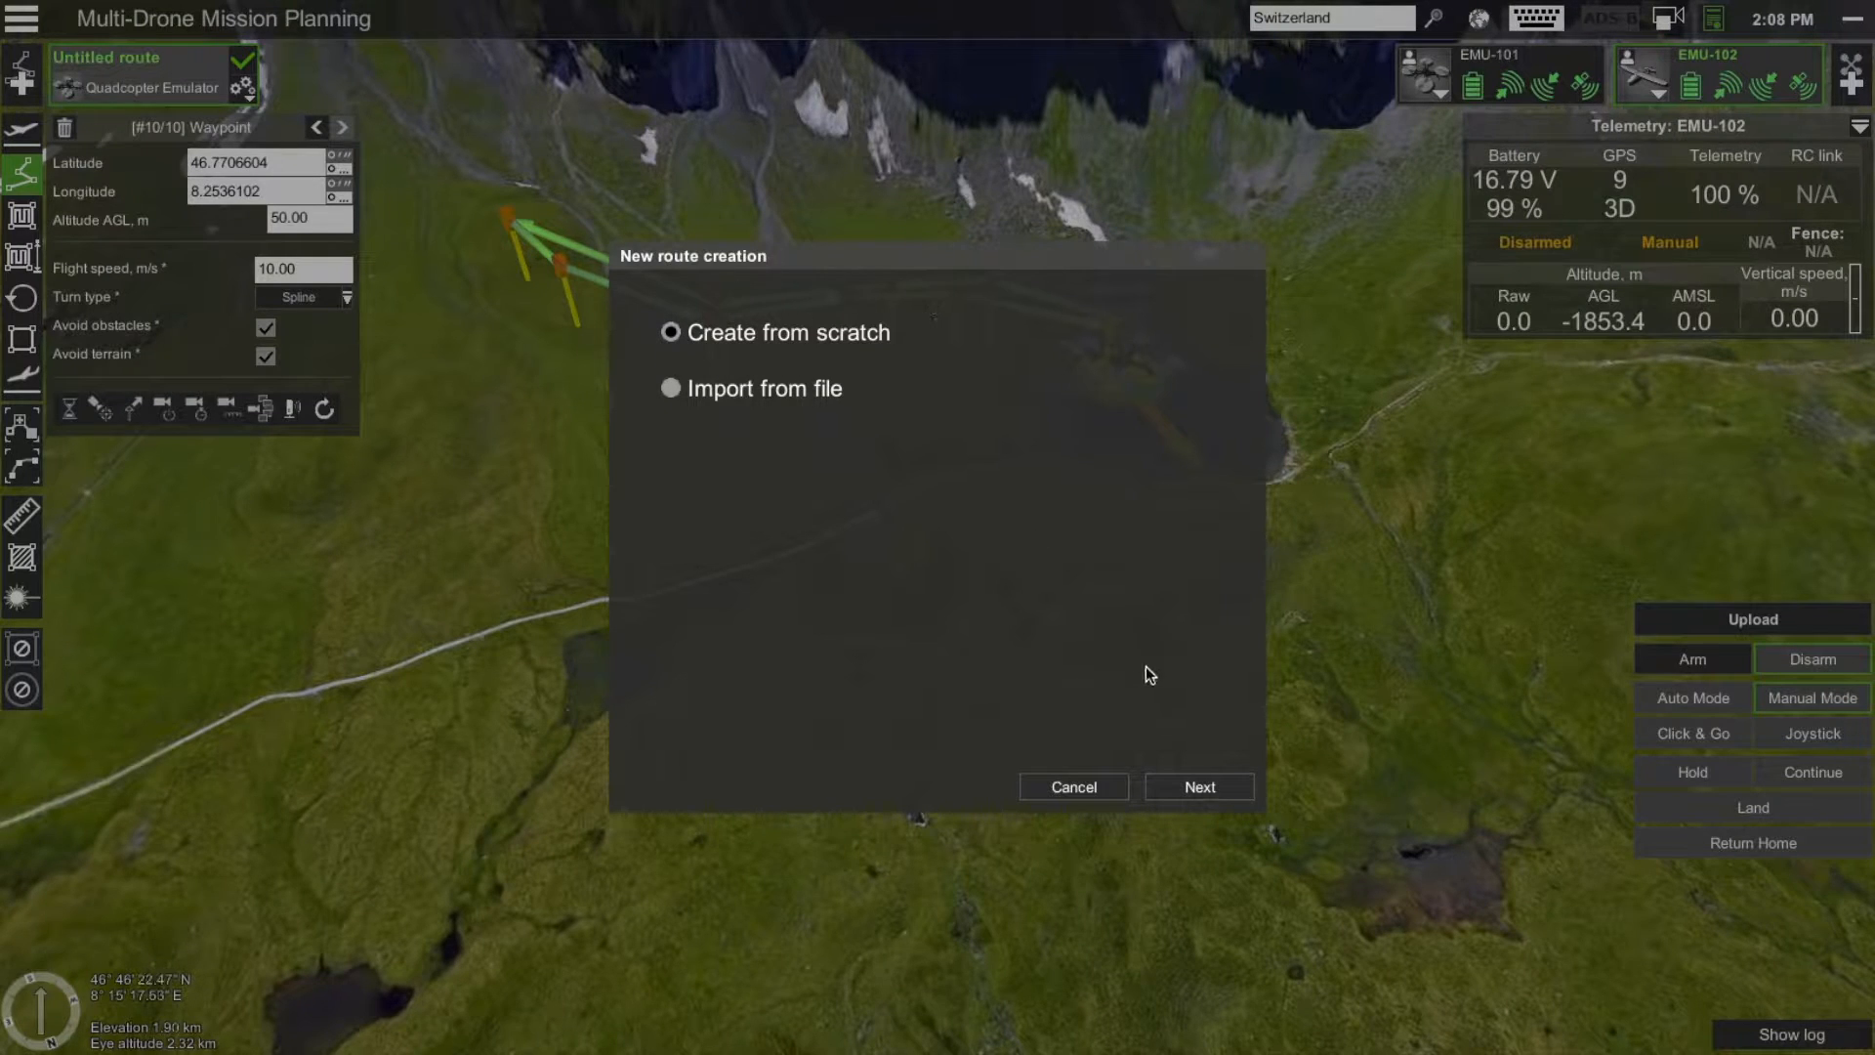
pyautogui.click(1210, 775)
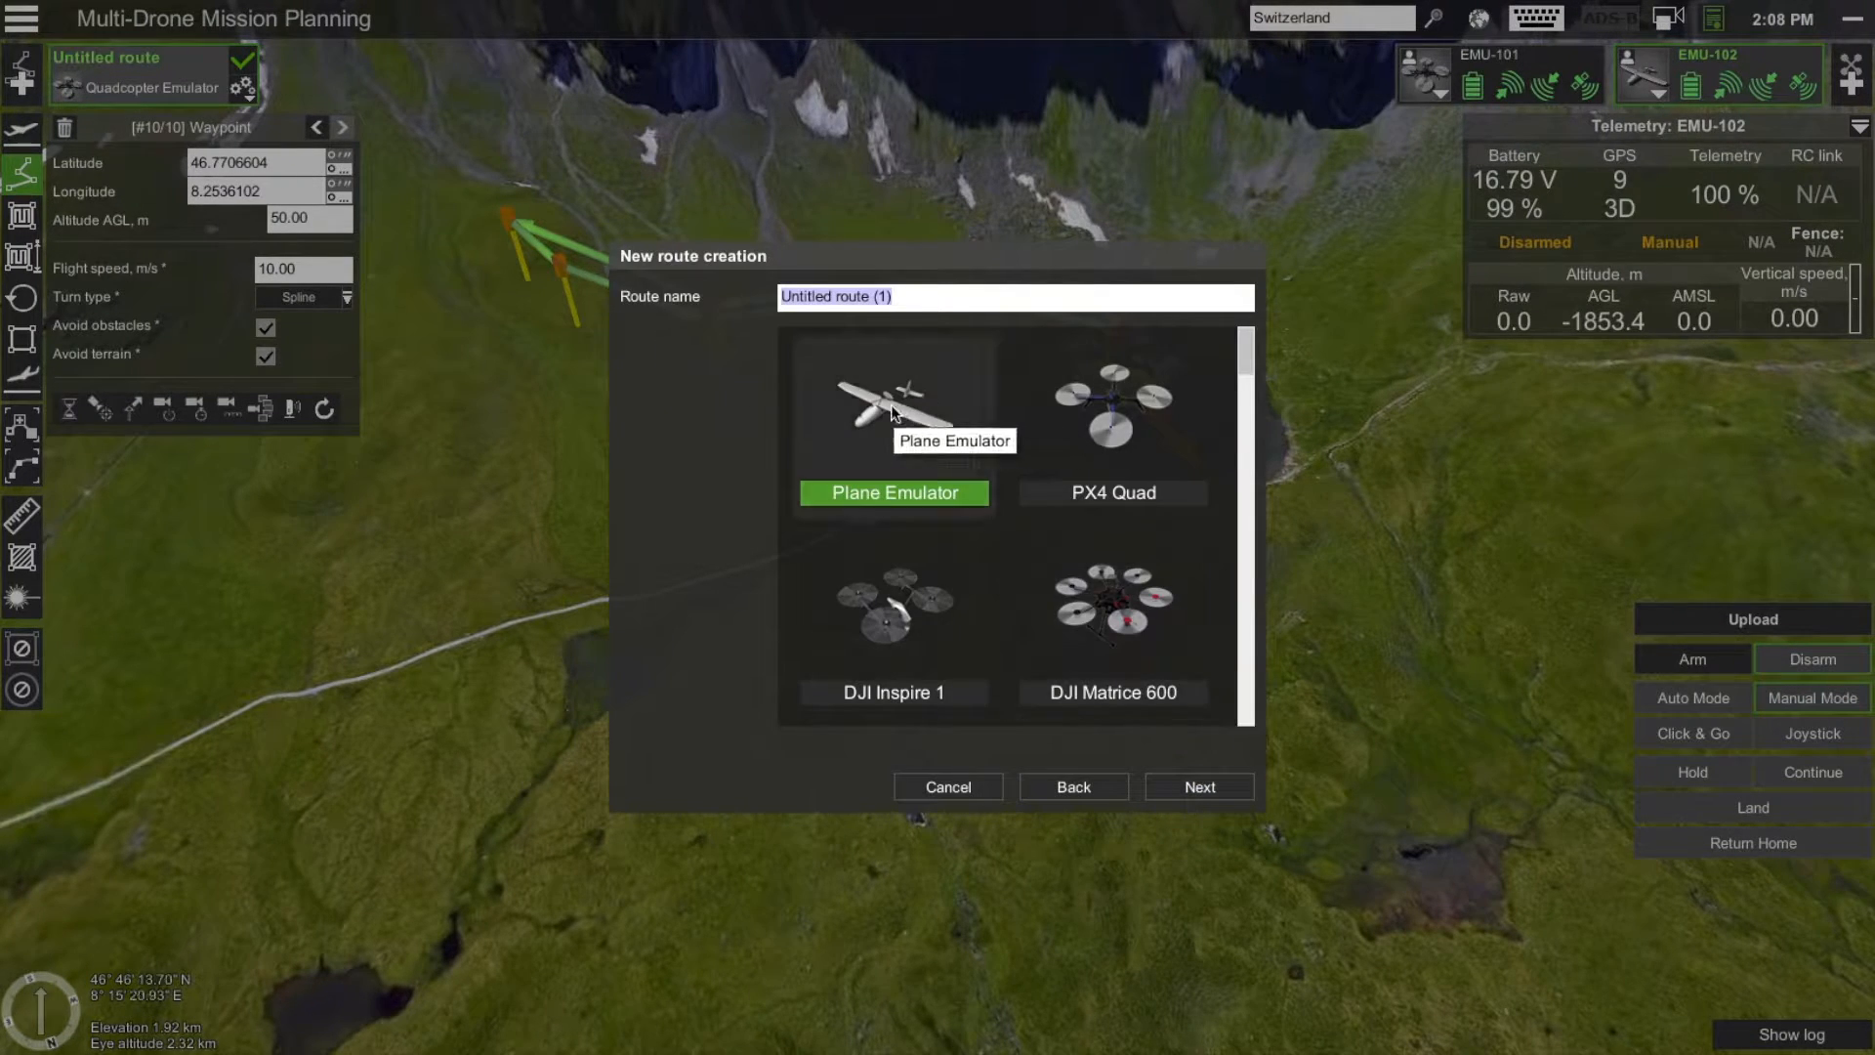
pyautogui.click(1201, 787)
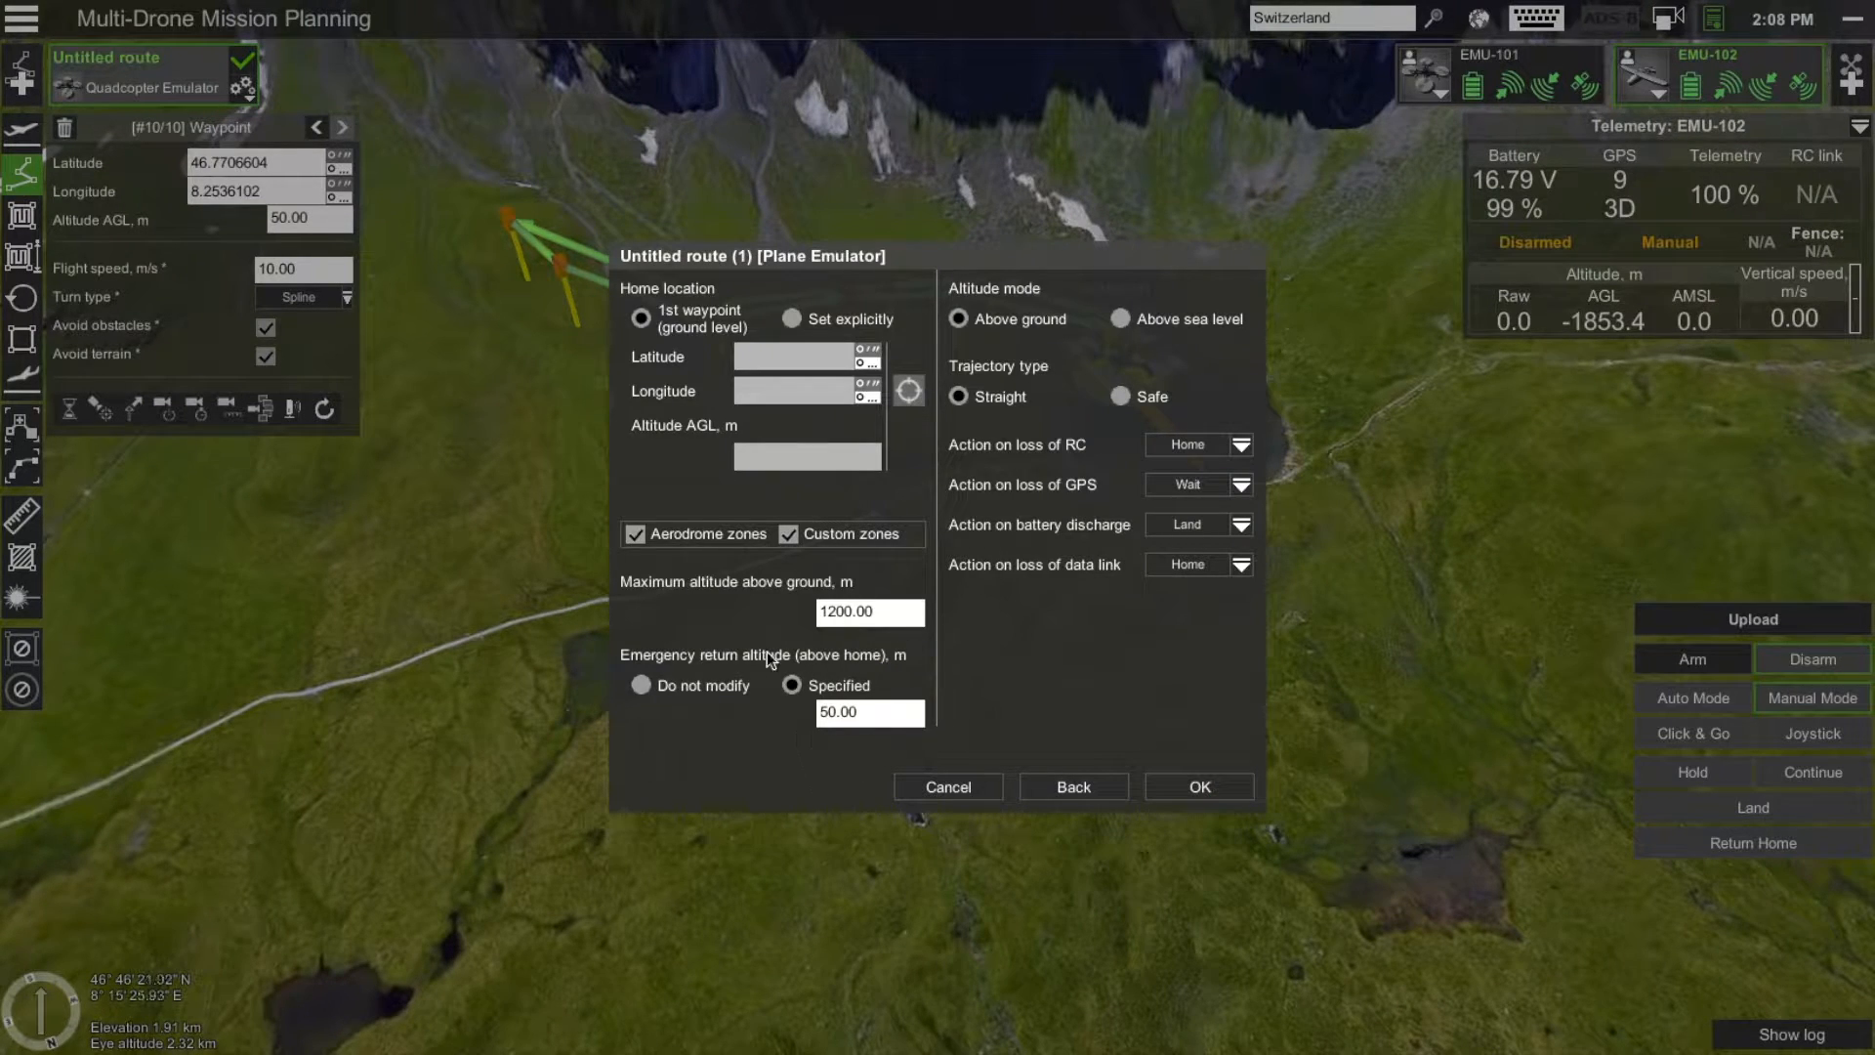
pyautogui.click(1199, 786)
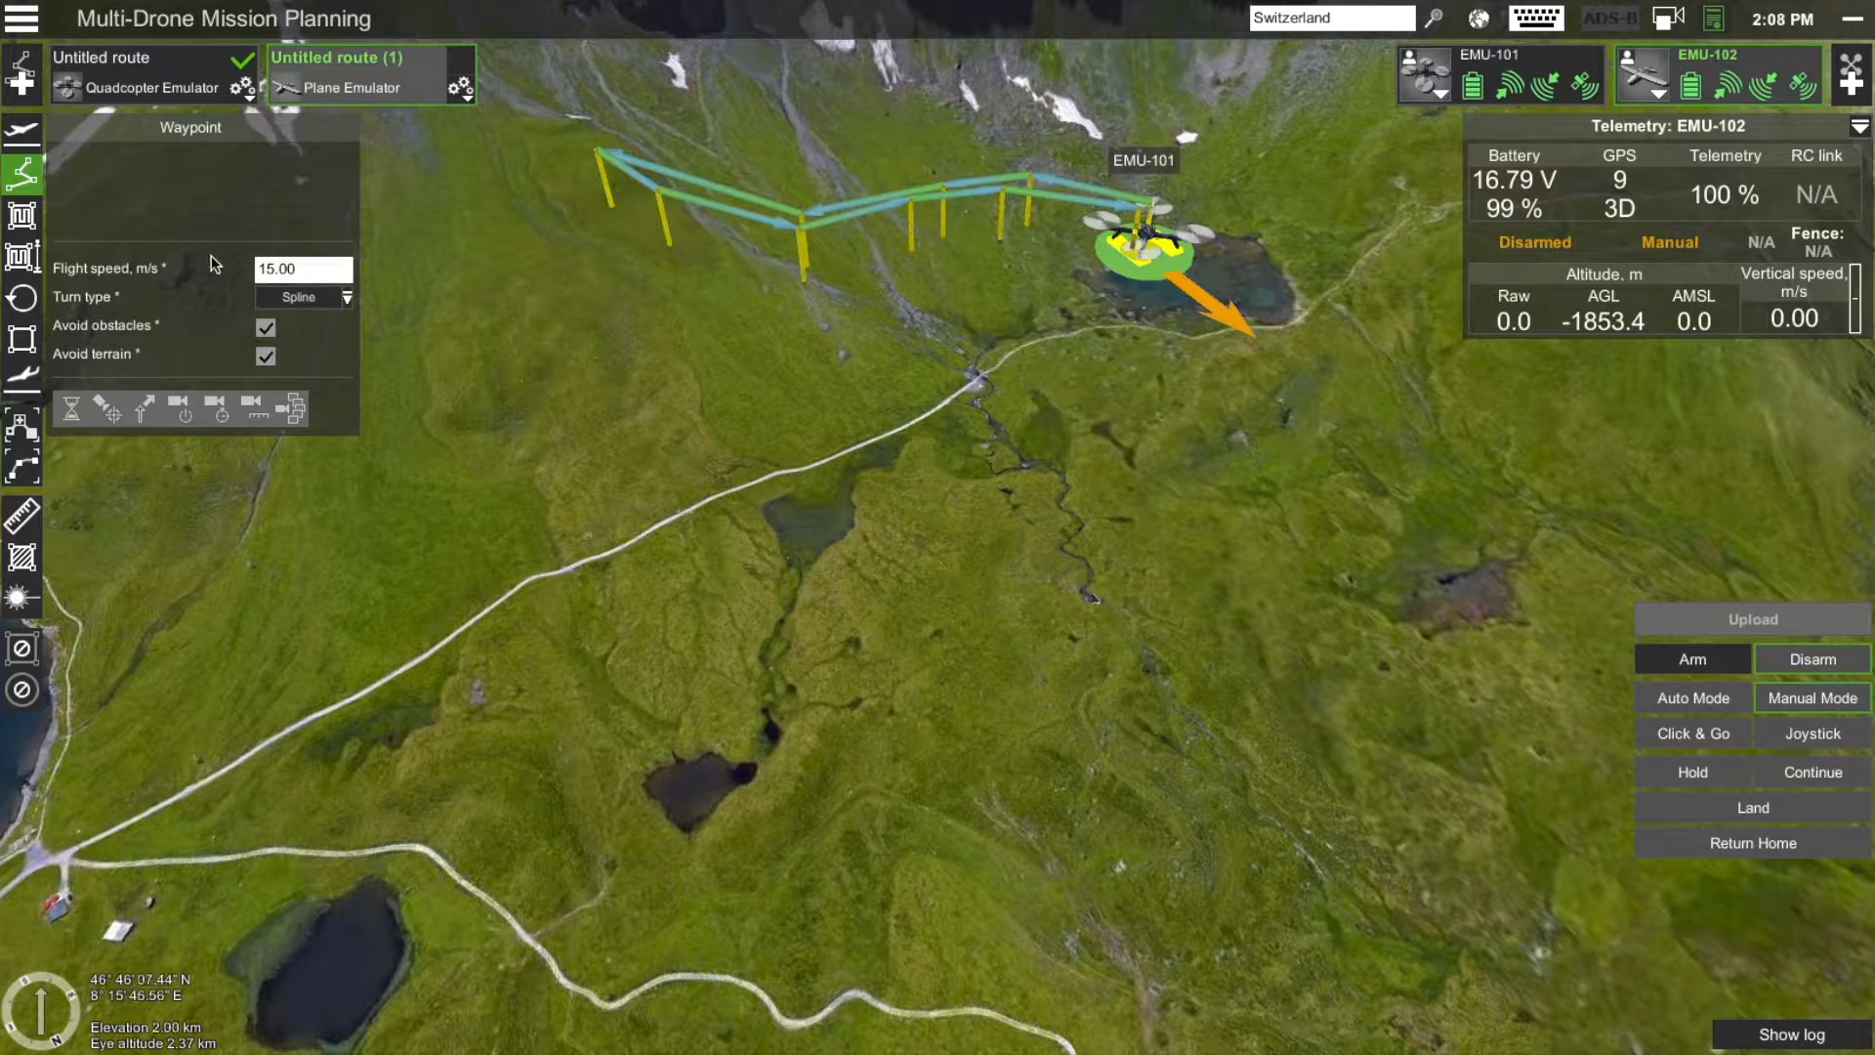
# Draw a closed four-vertex photogrammetry area of about 359 by 319 m over the meadow beside the lake
pyautogui.click(22, 215)
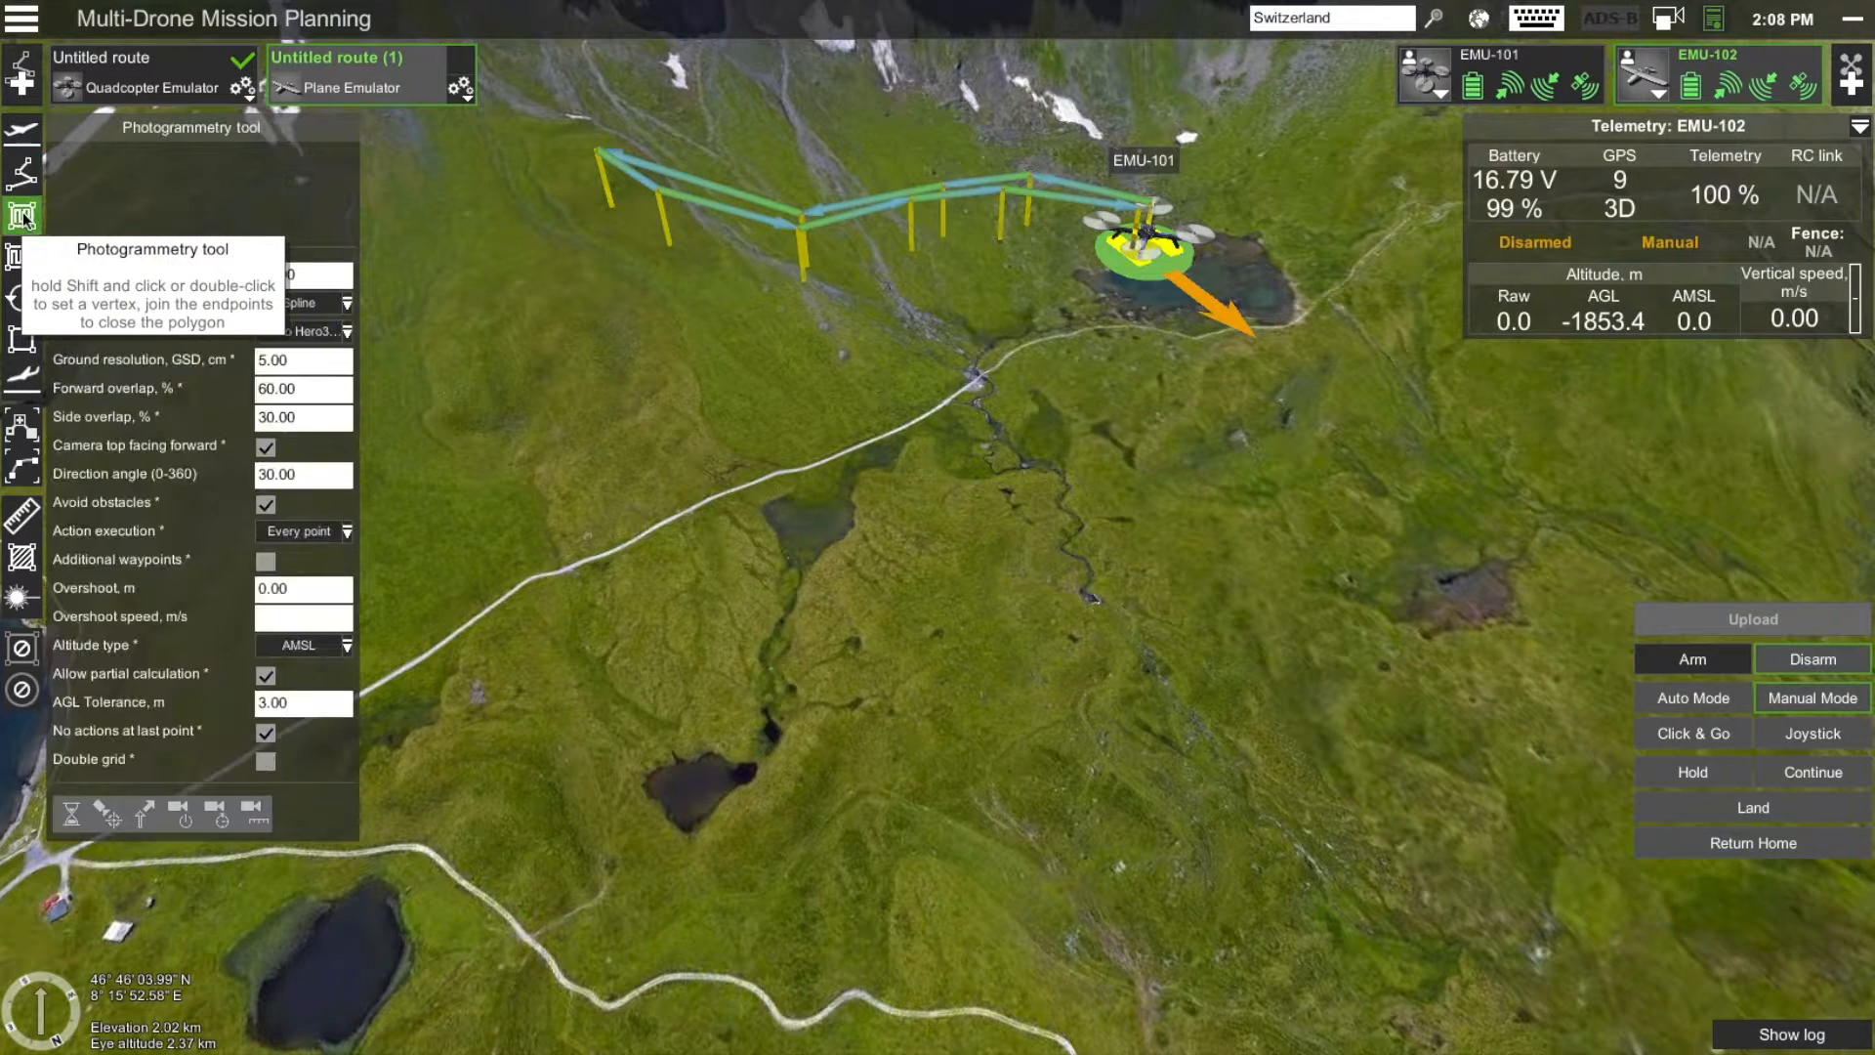
pyautogui.click(945, 652)
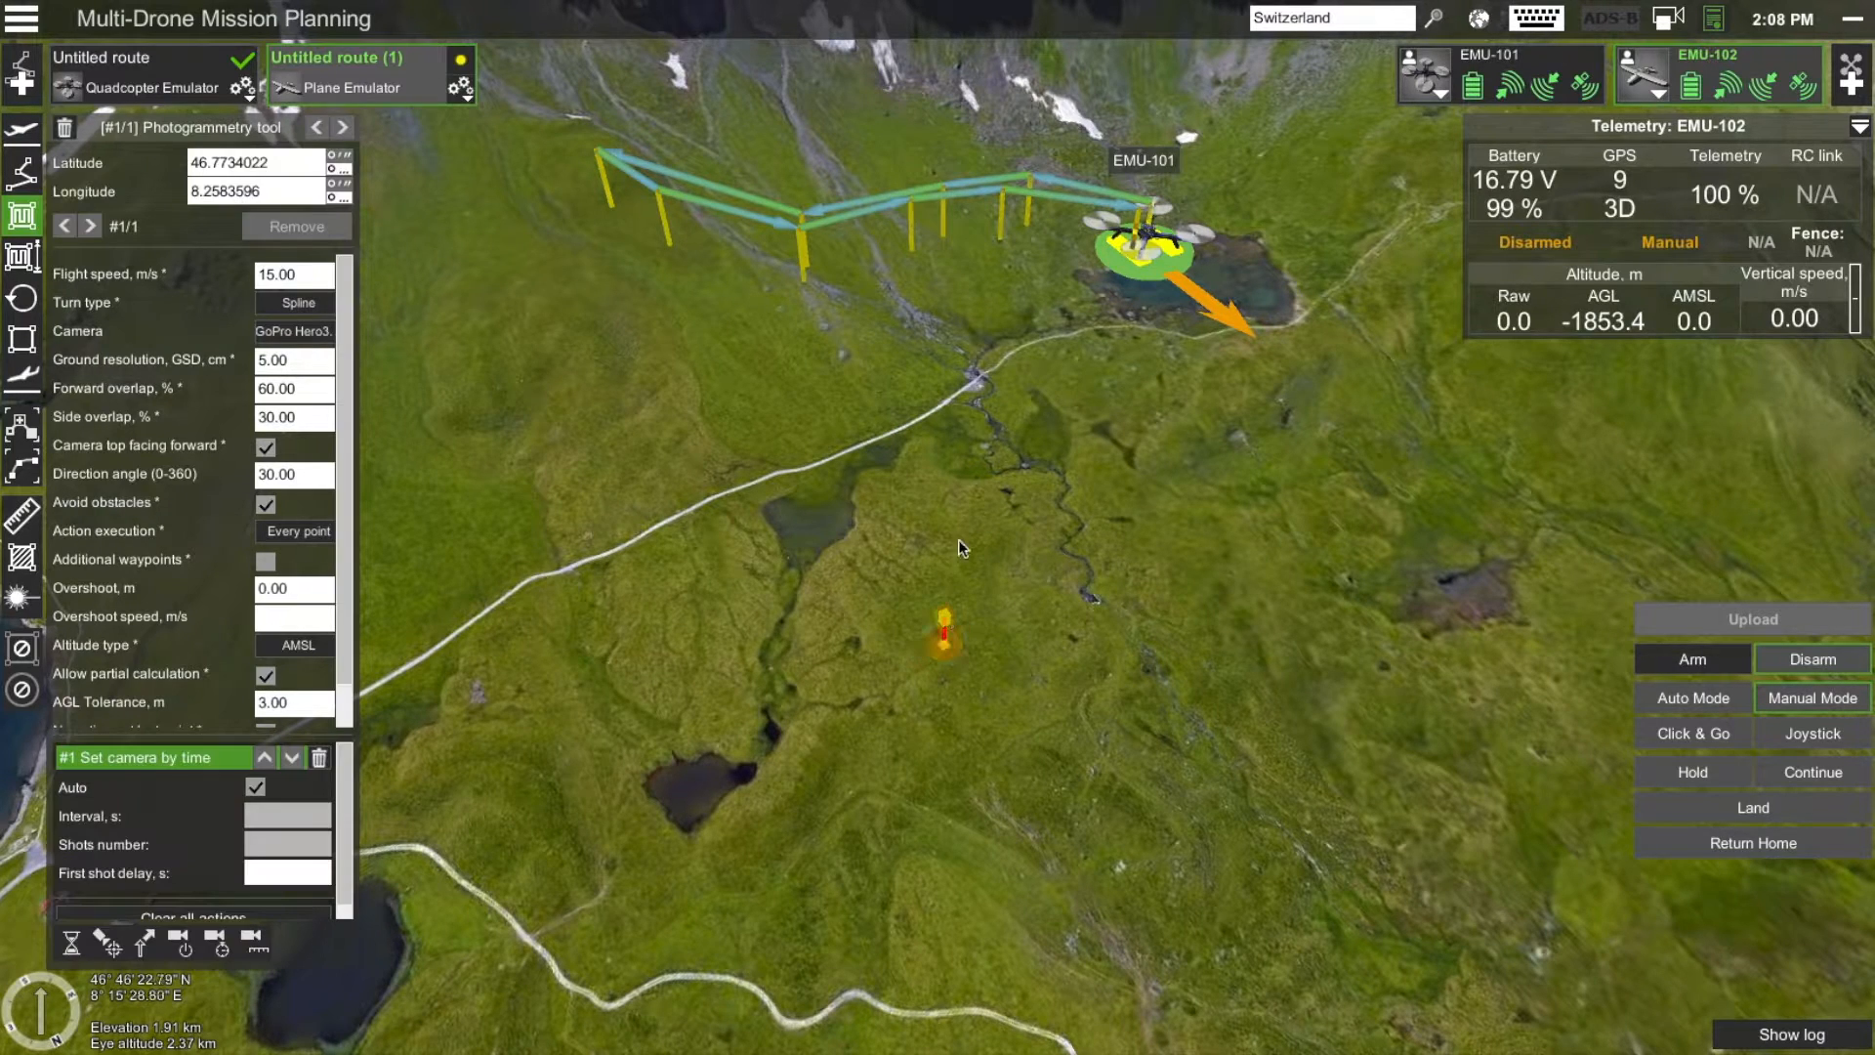
pyautogui.click(964, 337)
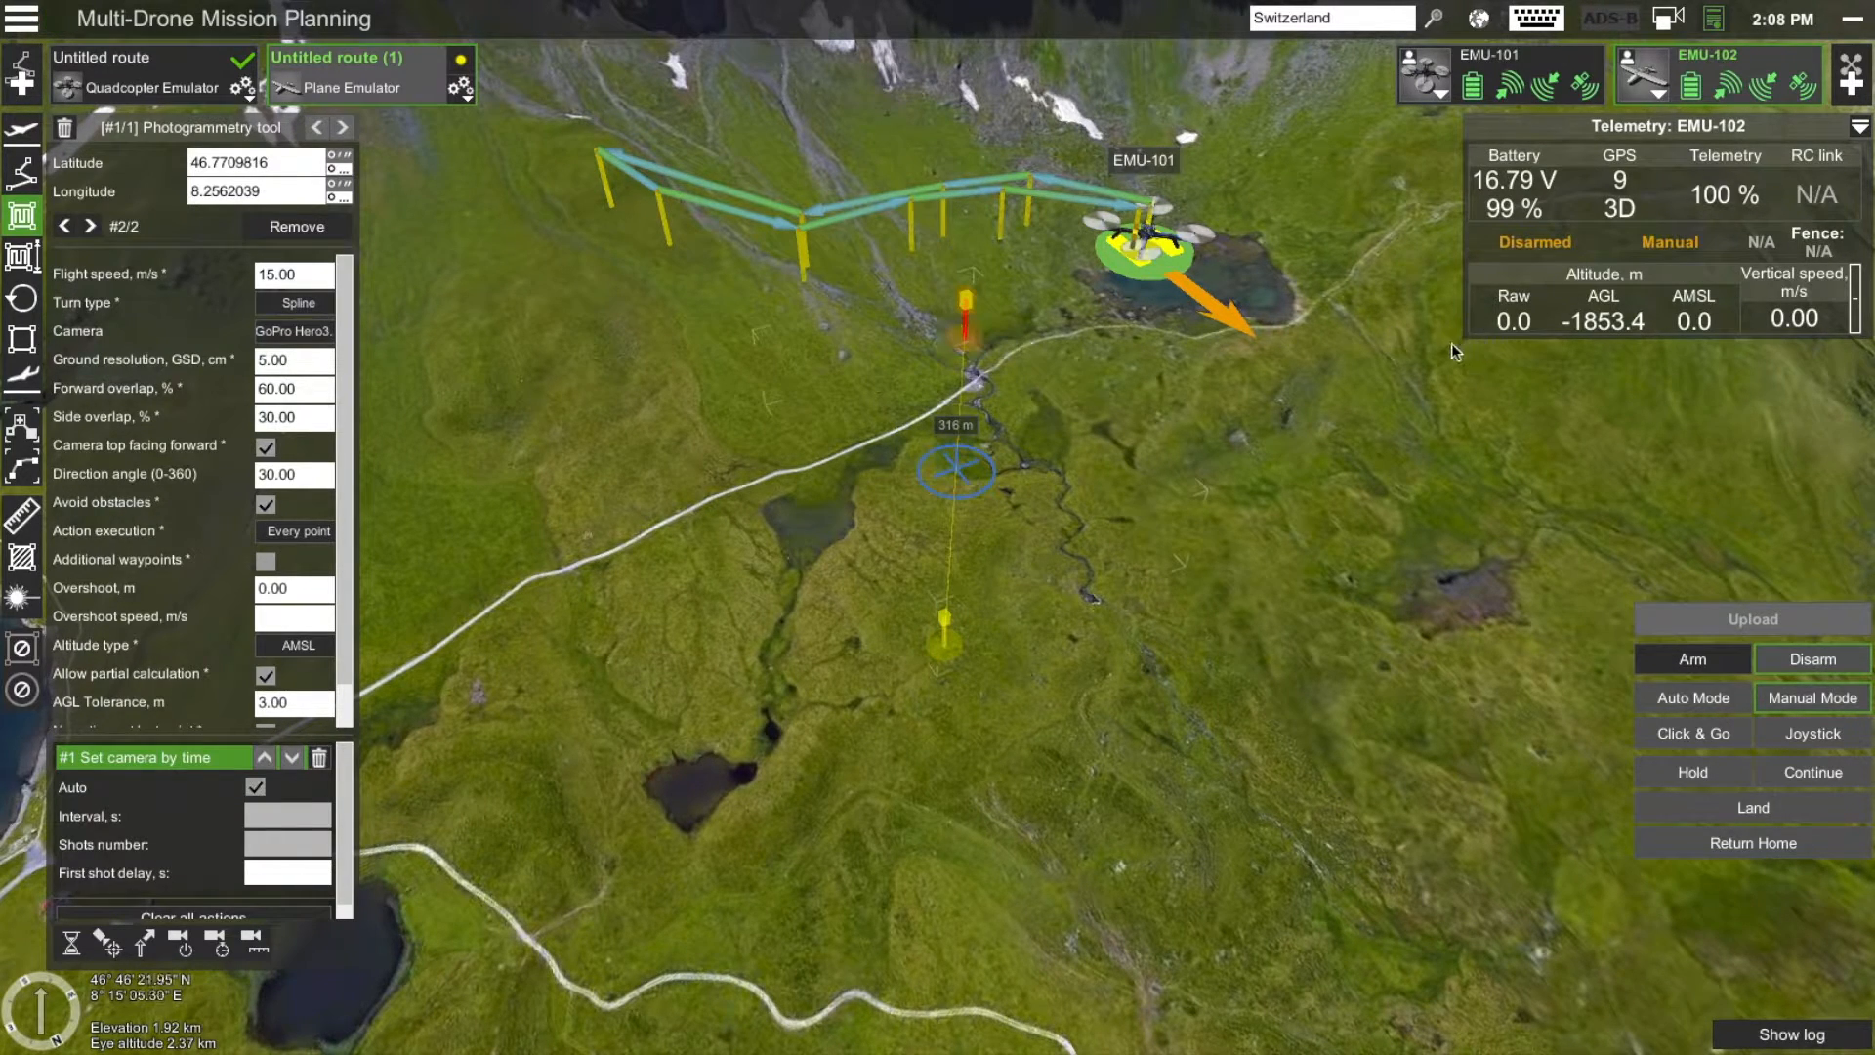
pyautogui.click(1488, 365)
pyautogui.click(1507, 704)
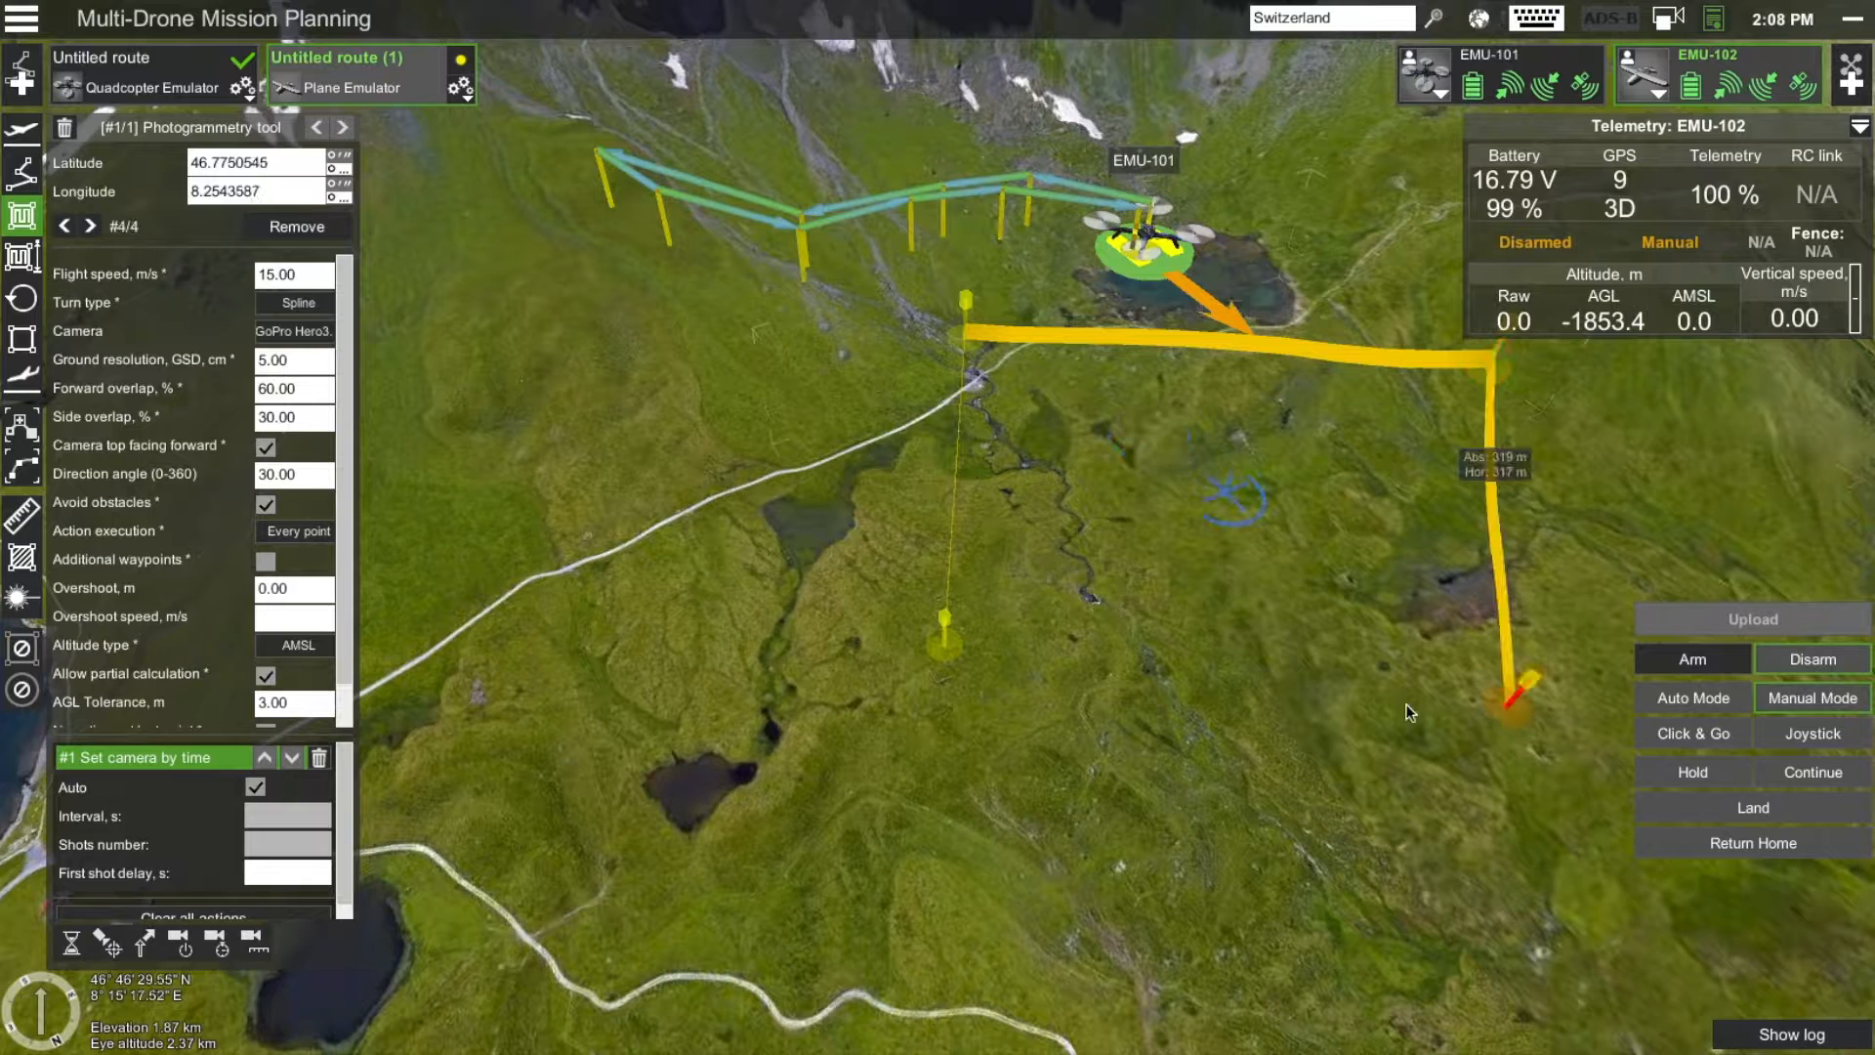
pyautogui.click(943, 652)
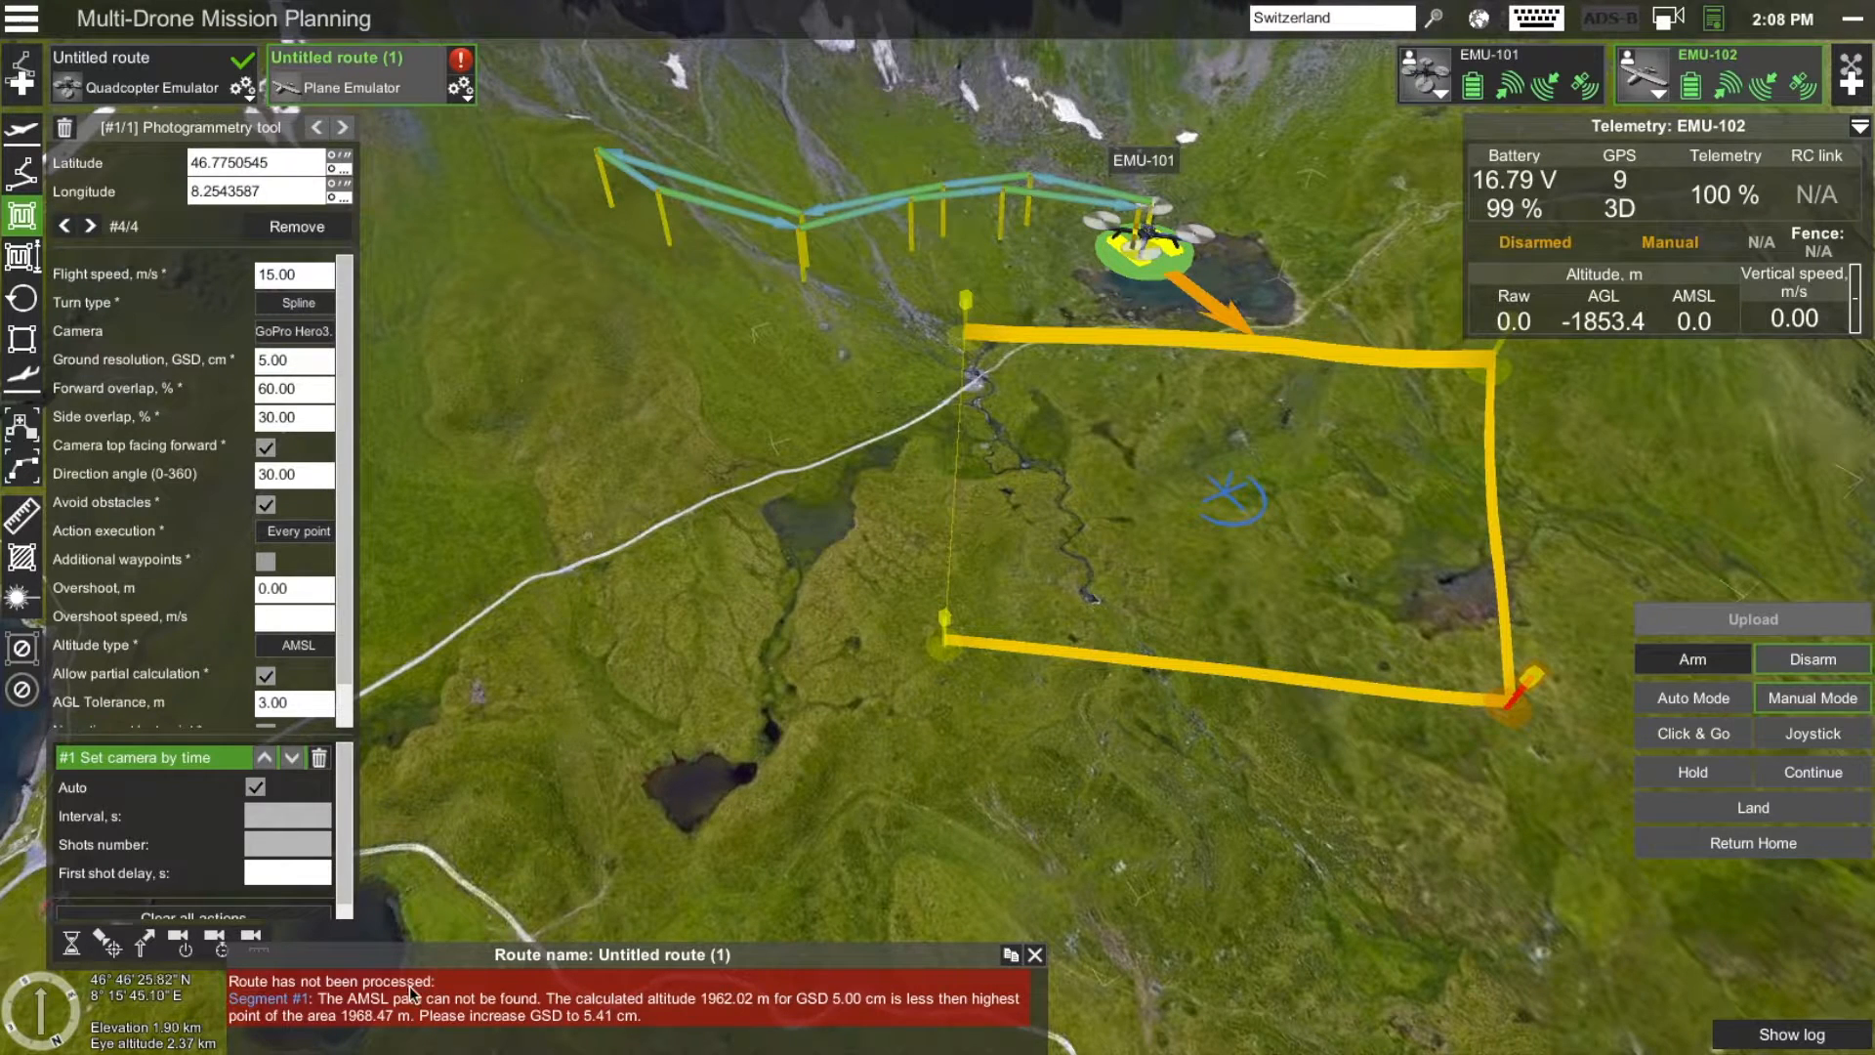
# Set the photogrammetry area's altitude type to AGL
pyautogui.click(307, 646)
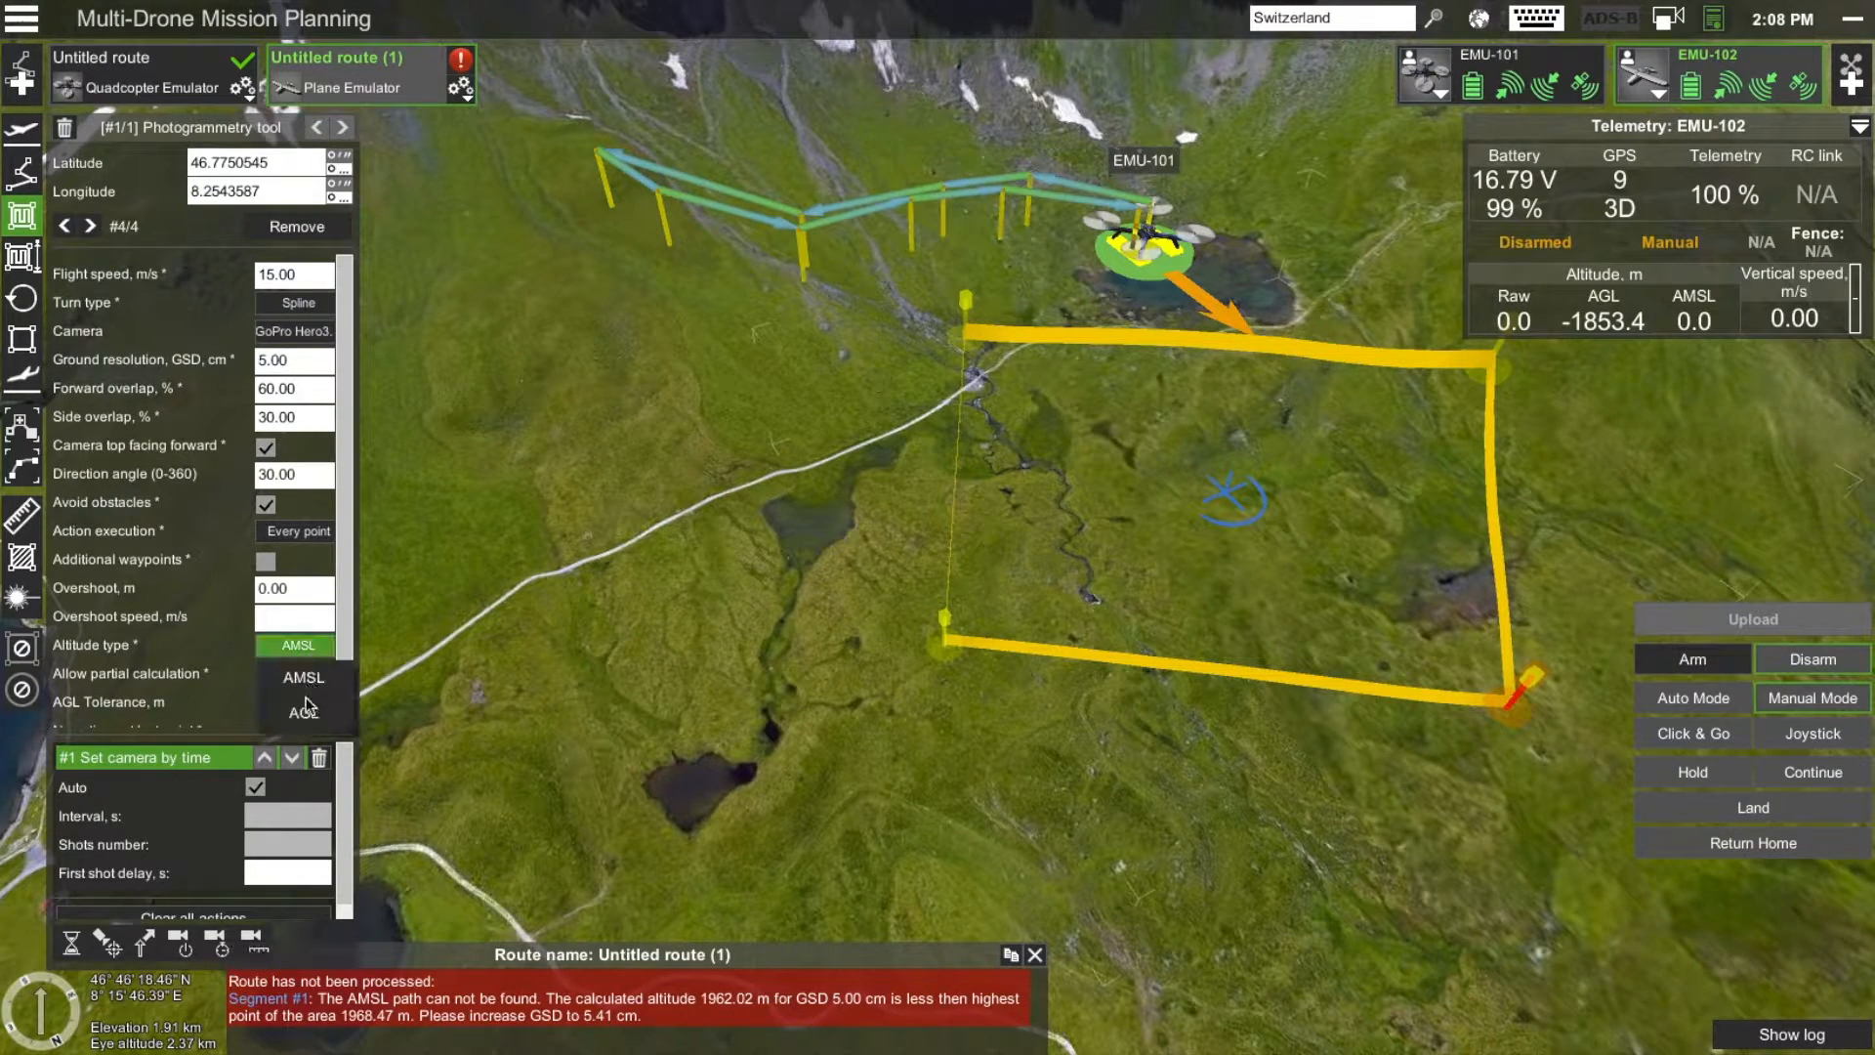
pyautogui.click(311, 712)
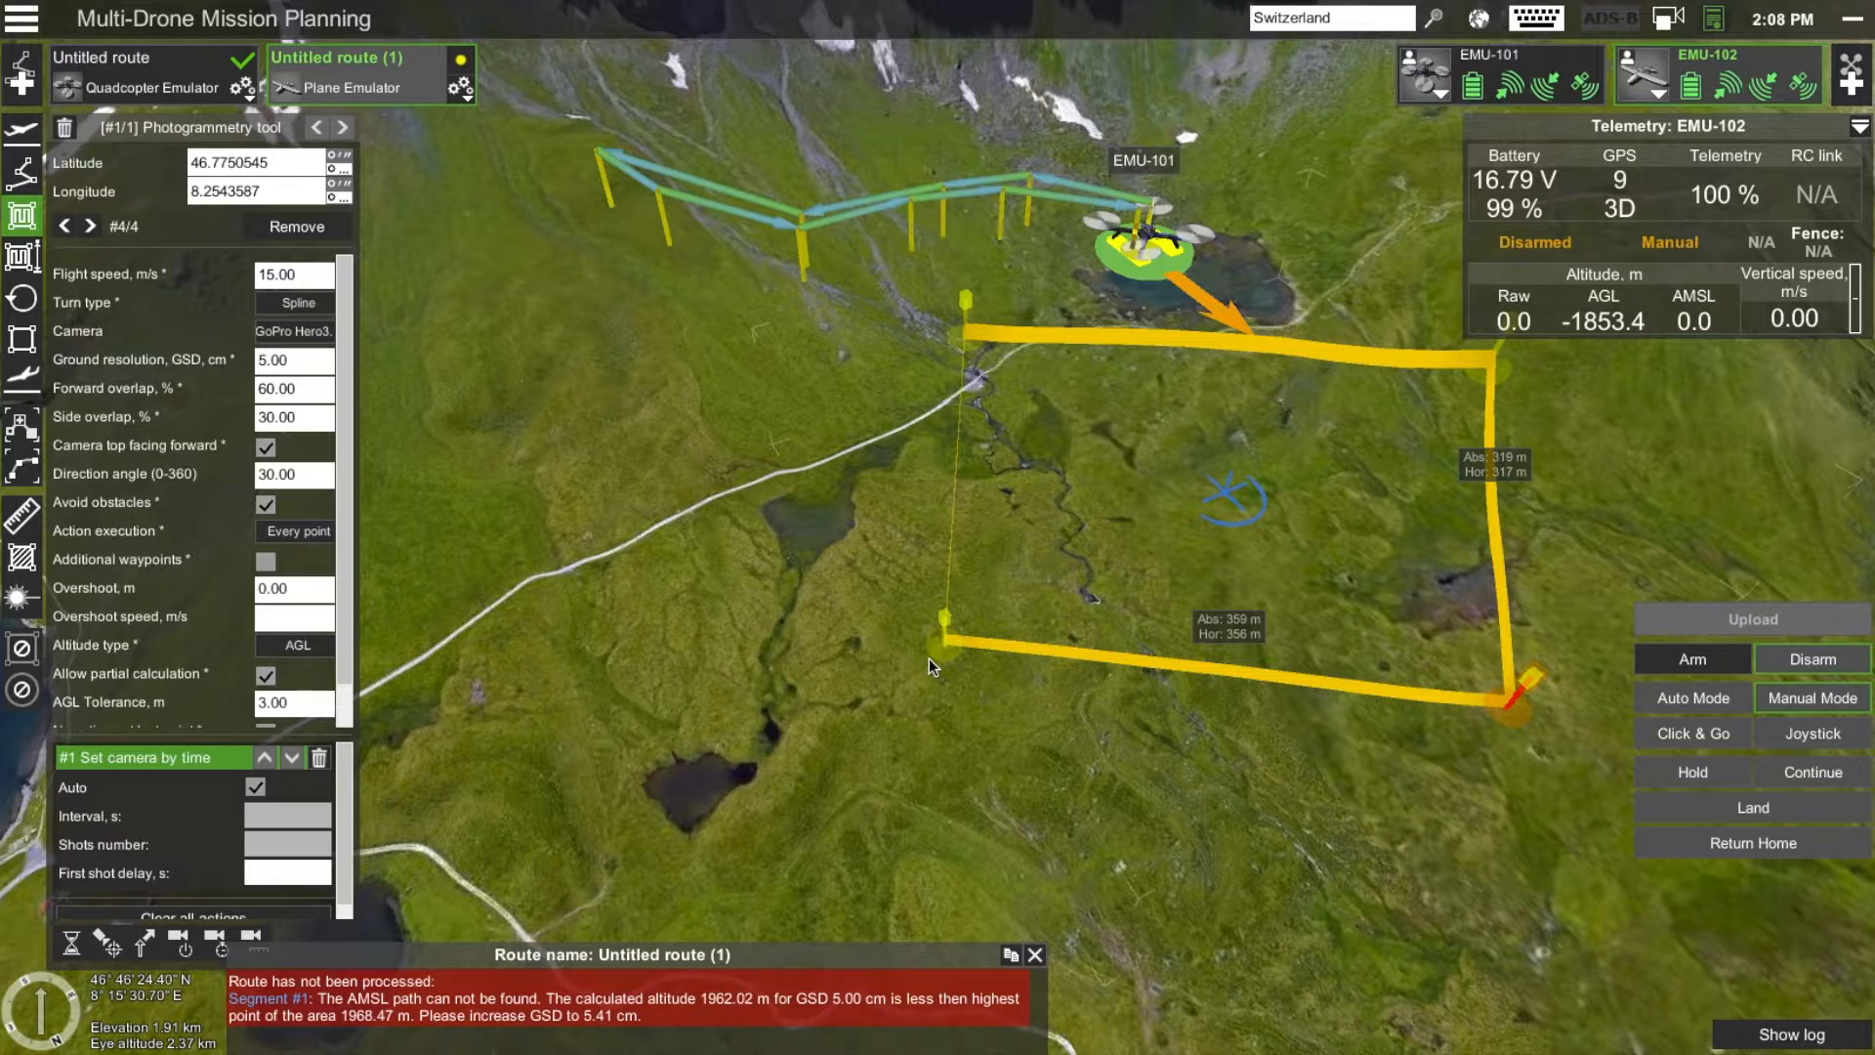
pyautogui.moveTo(654, 563); pyautogui.dragTo(461, 617)
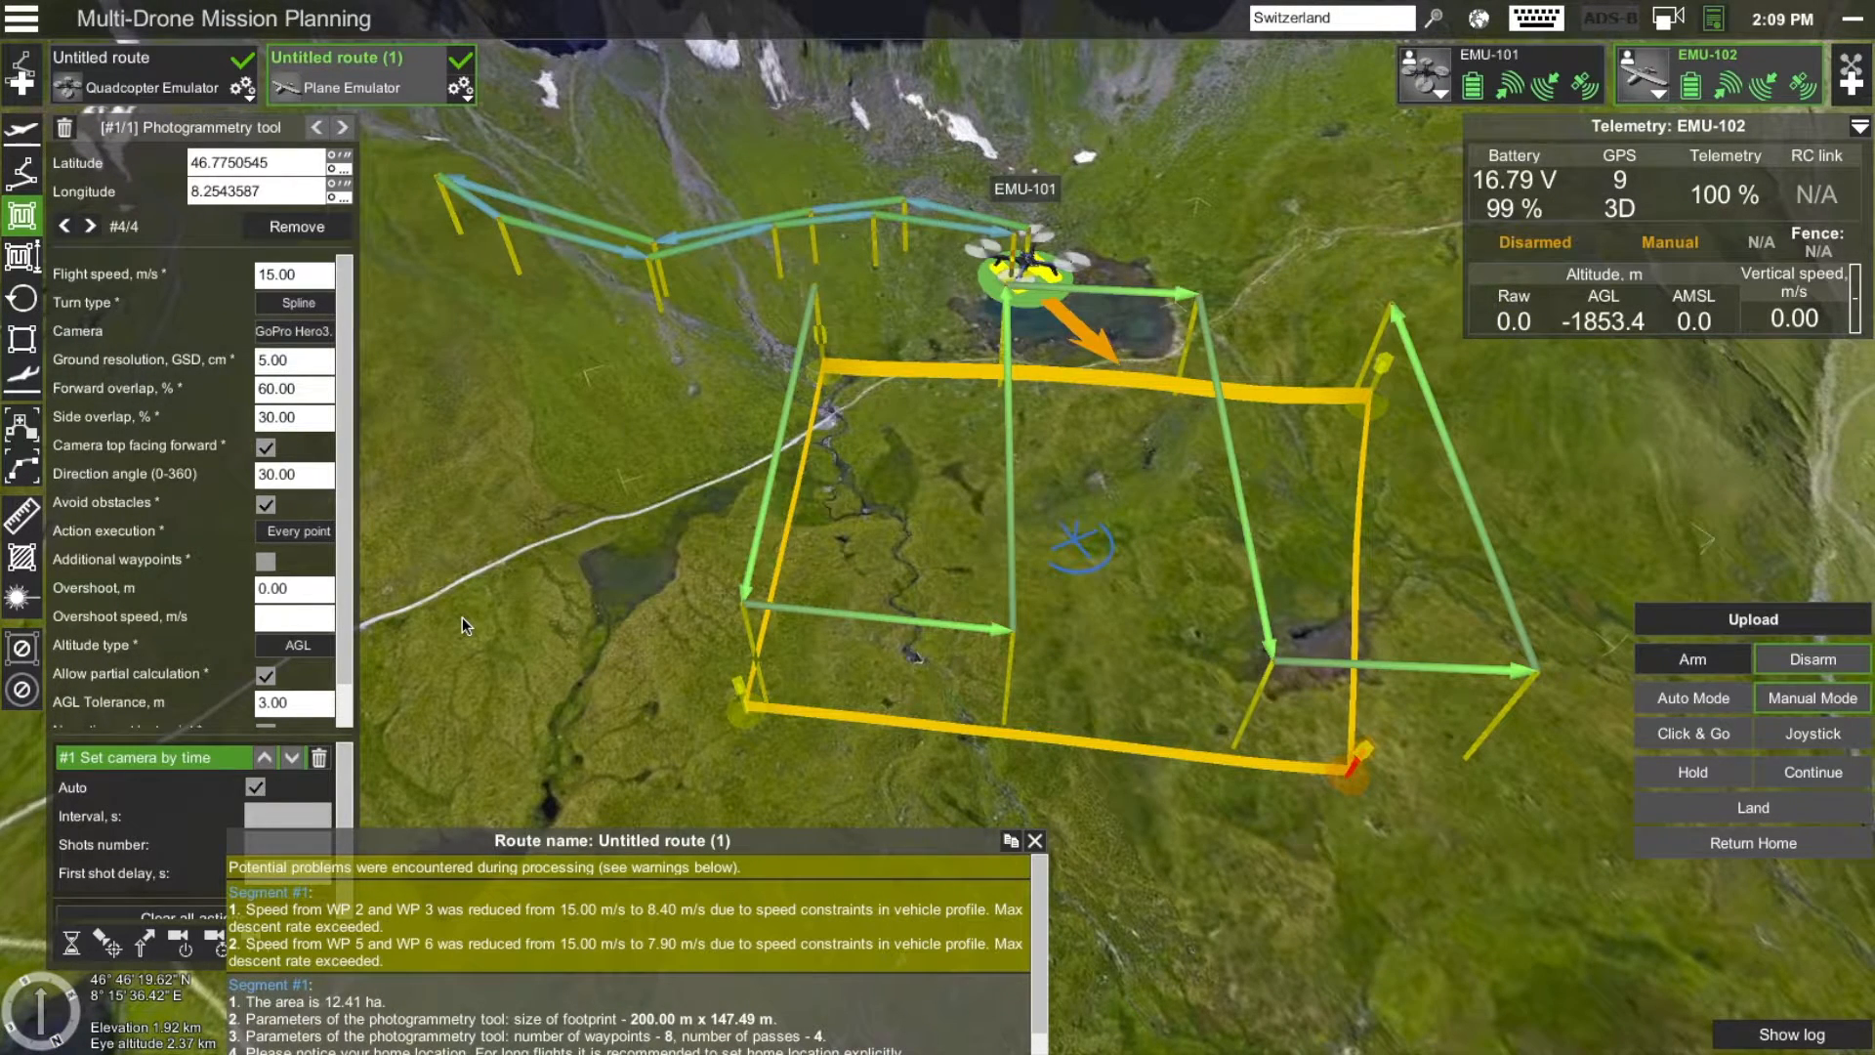
# Set the photogrammetry area's ground resolution (GSD) to 3 cm
pyautogui.press('Tab')
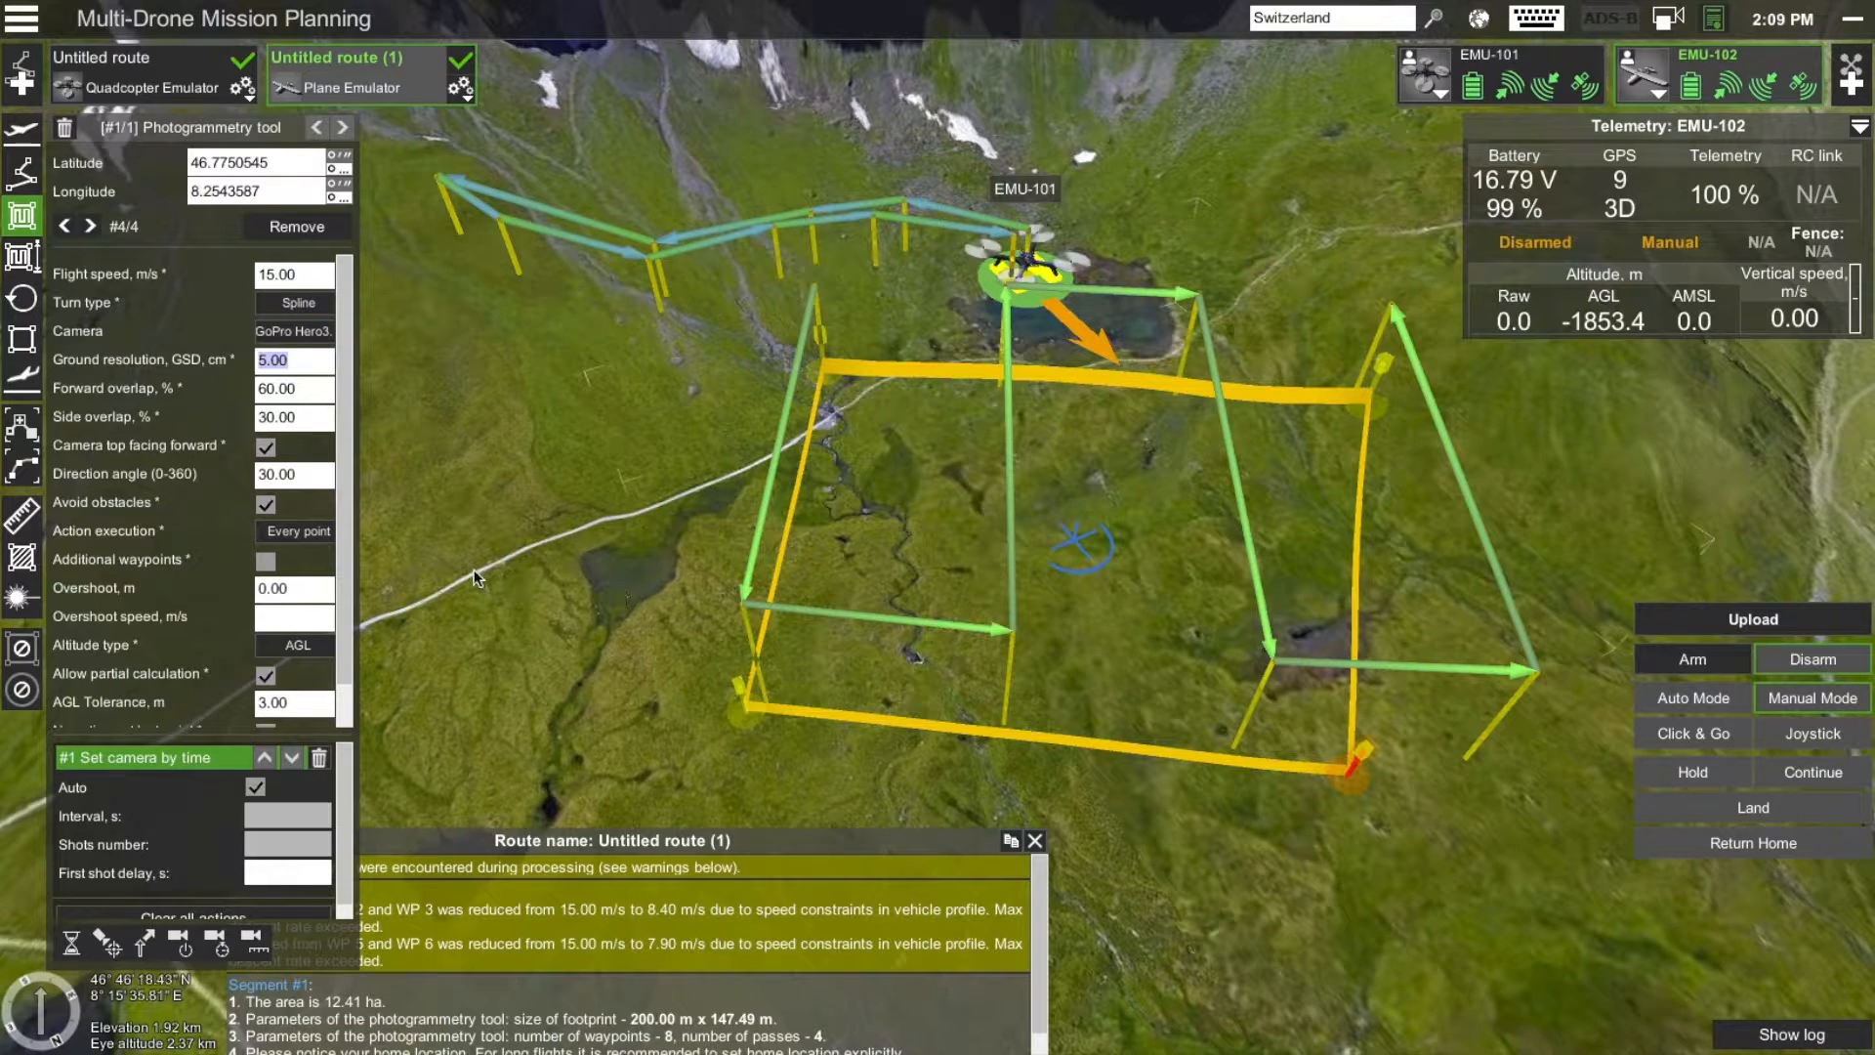
pyautogui.write('3')
pyautogui.press('Return')
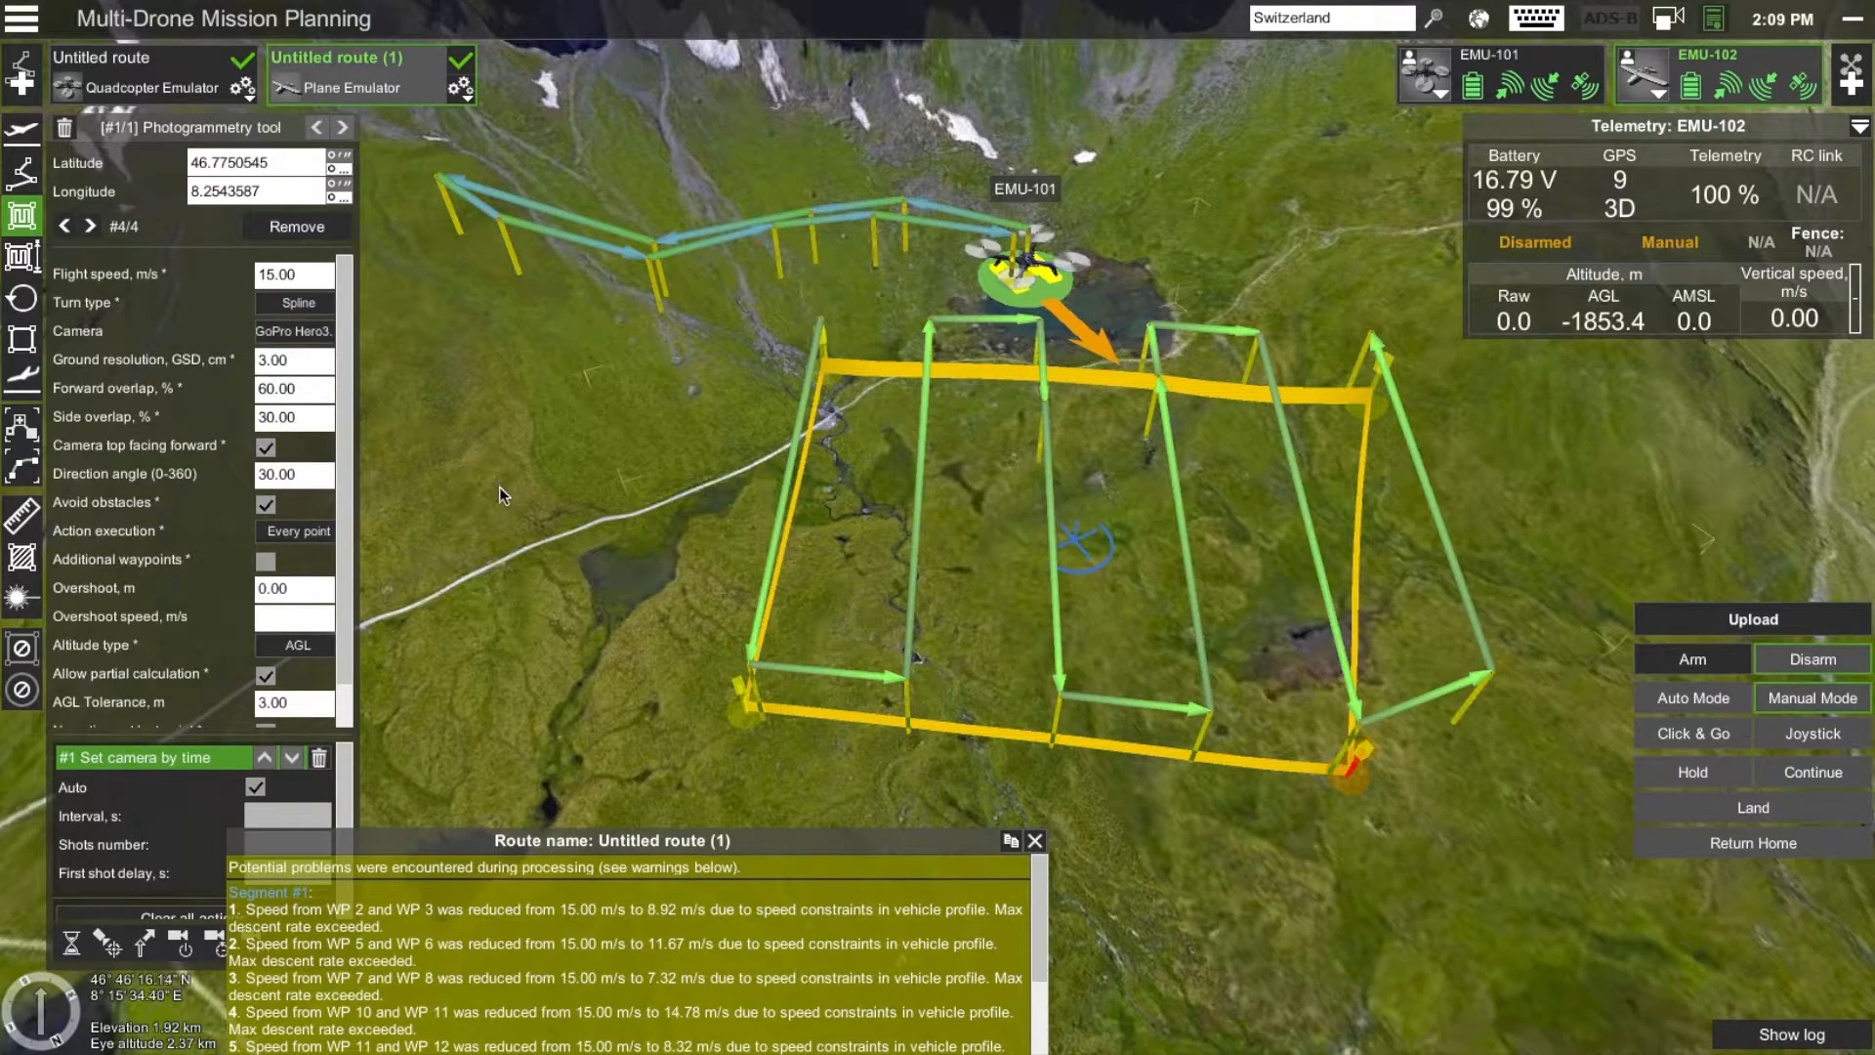
# Upload the photogrammetry route Untitled route (1) to EMU-102 and confirm the safety prompt
pyautogui.moveTo(543, 586); pyautogui.dragTo(826, 582, button='right')
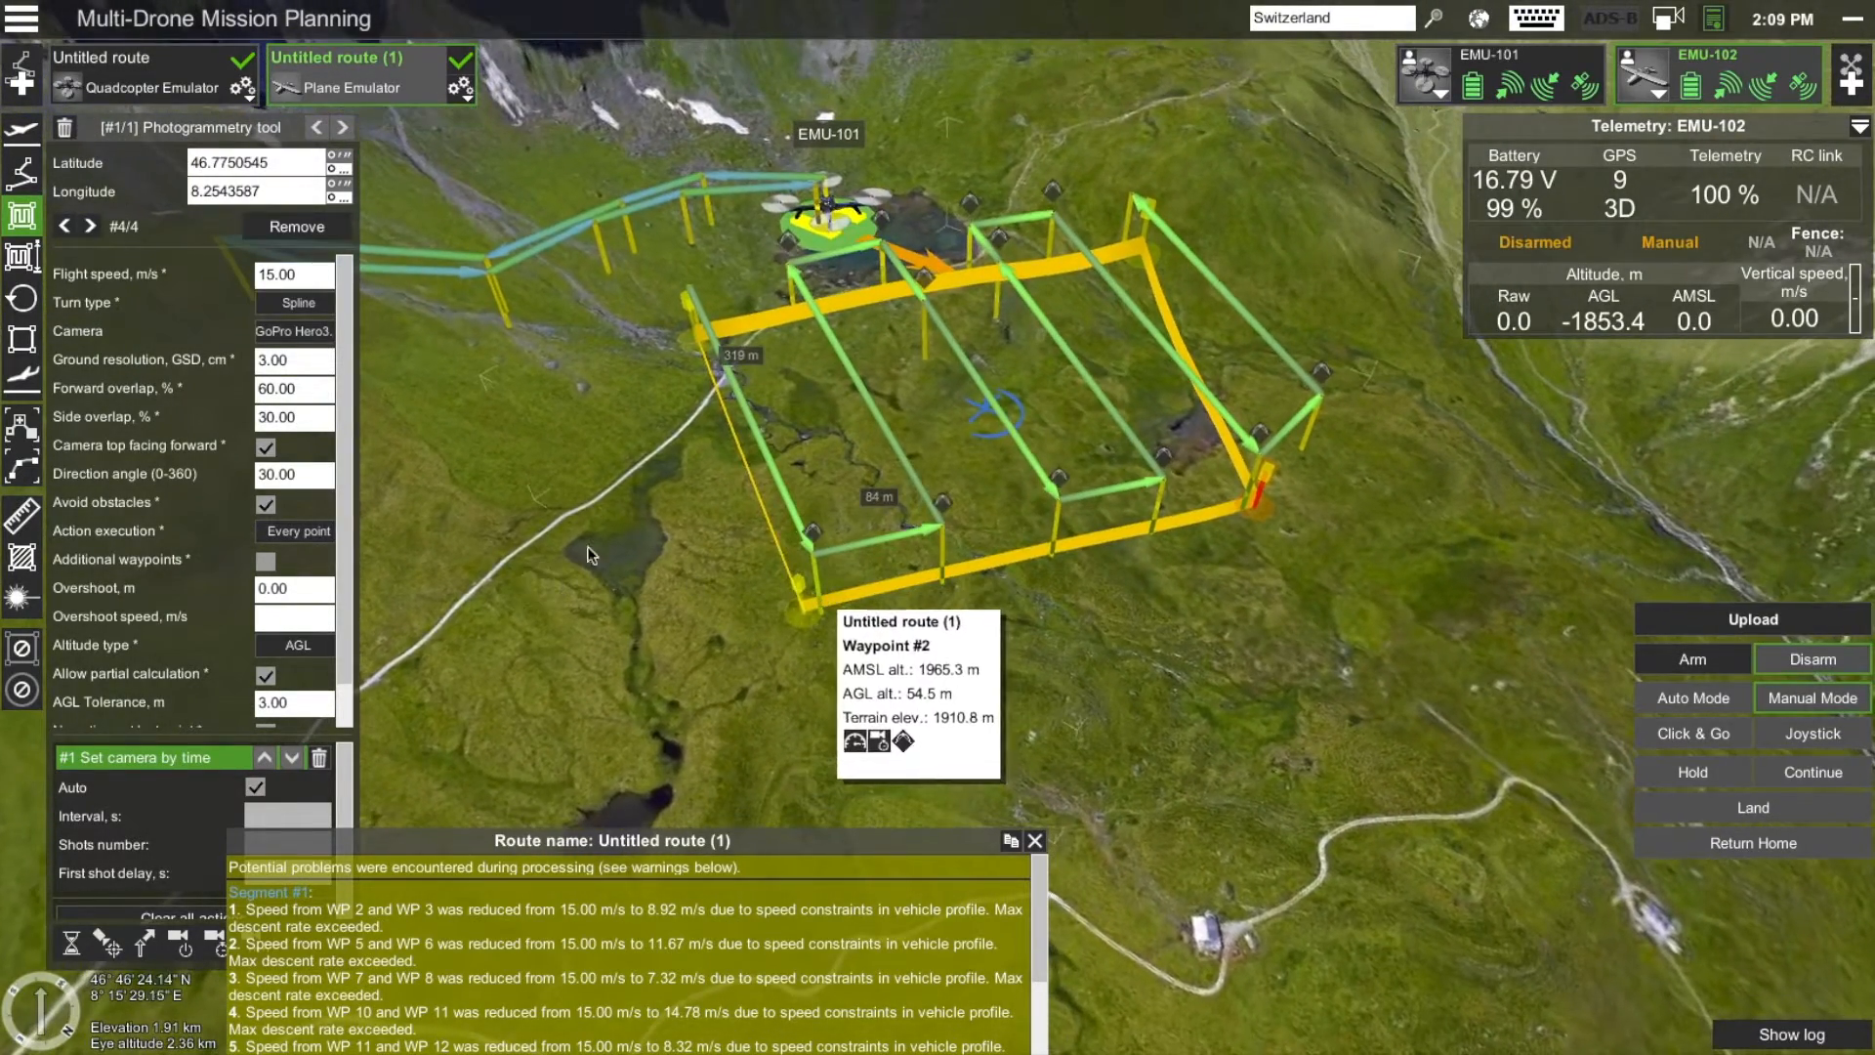
pyautogui.moveTo(512, 484); pyautogui.dragTo(847, 604)
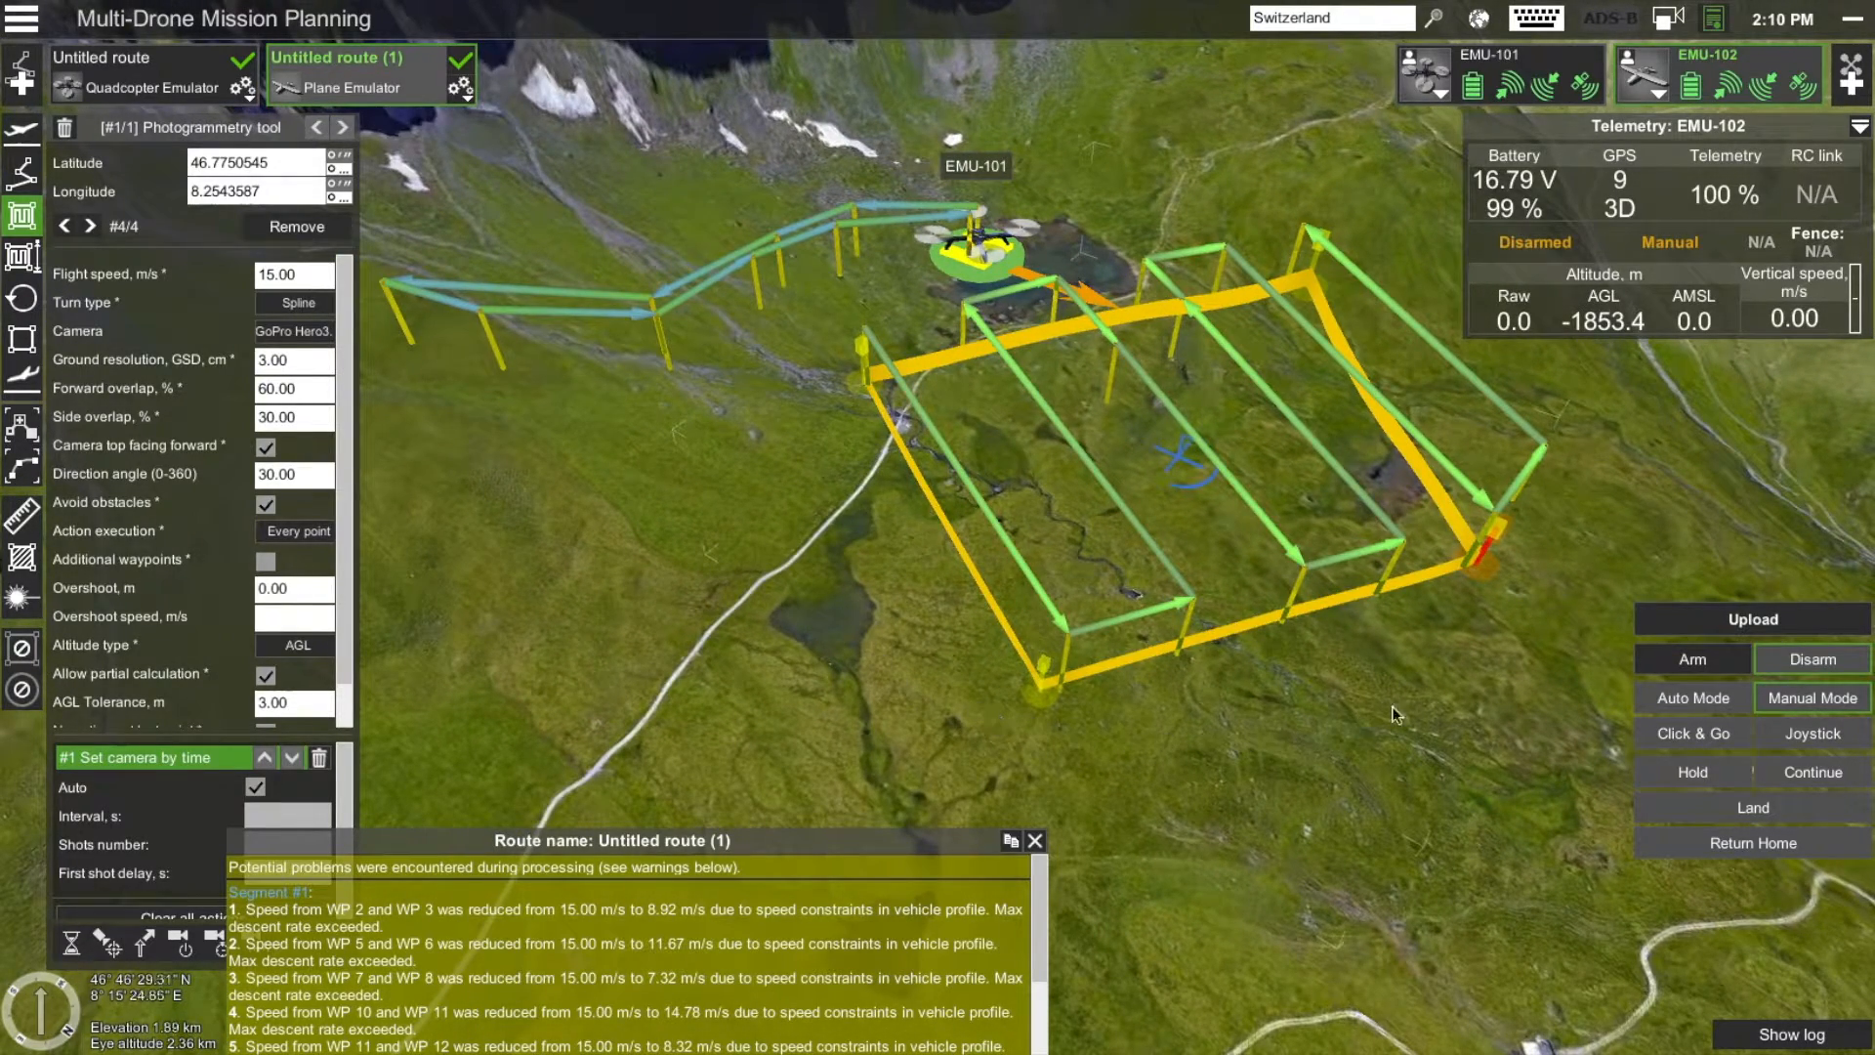
pyautogui.click(1719, 615)
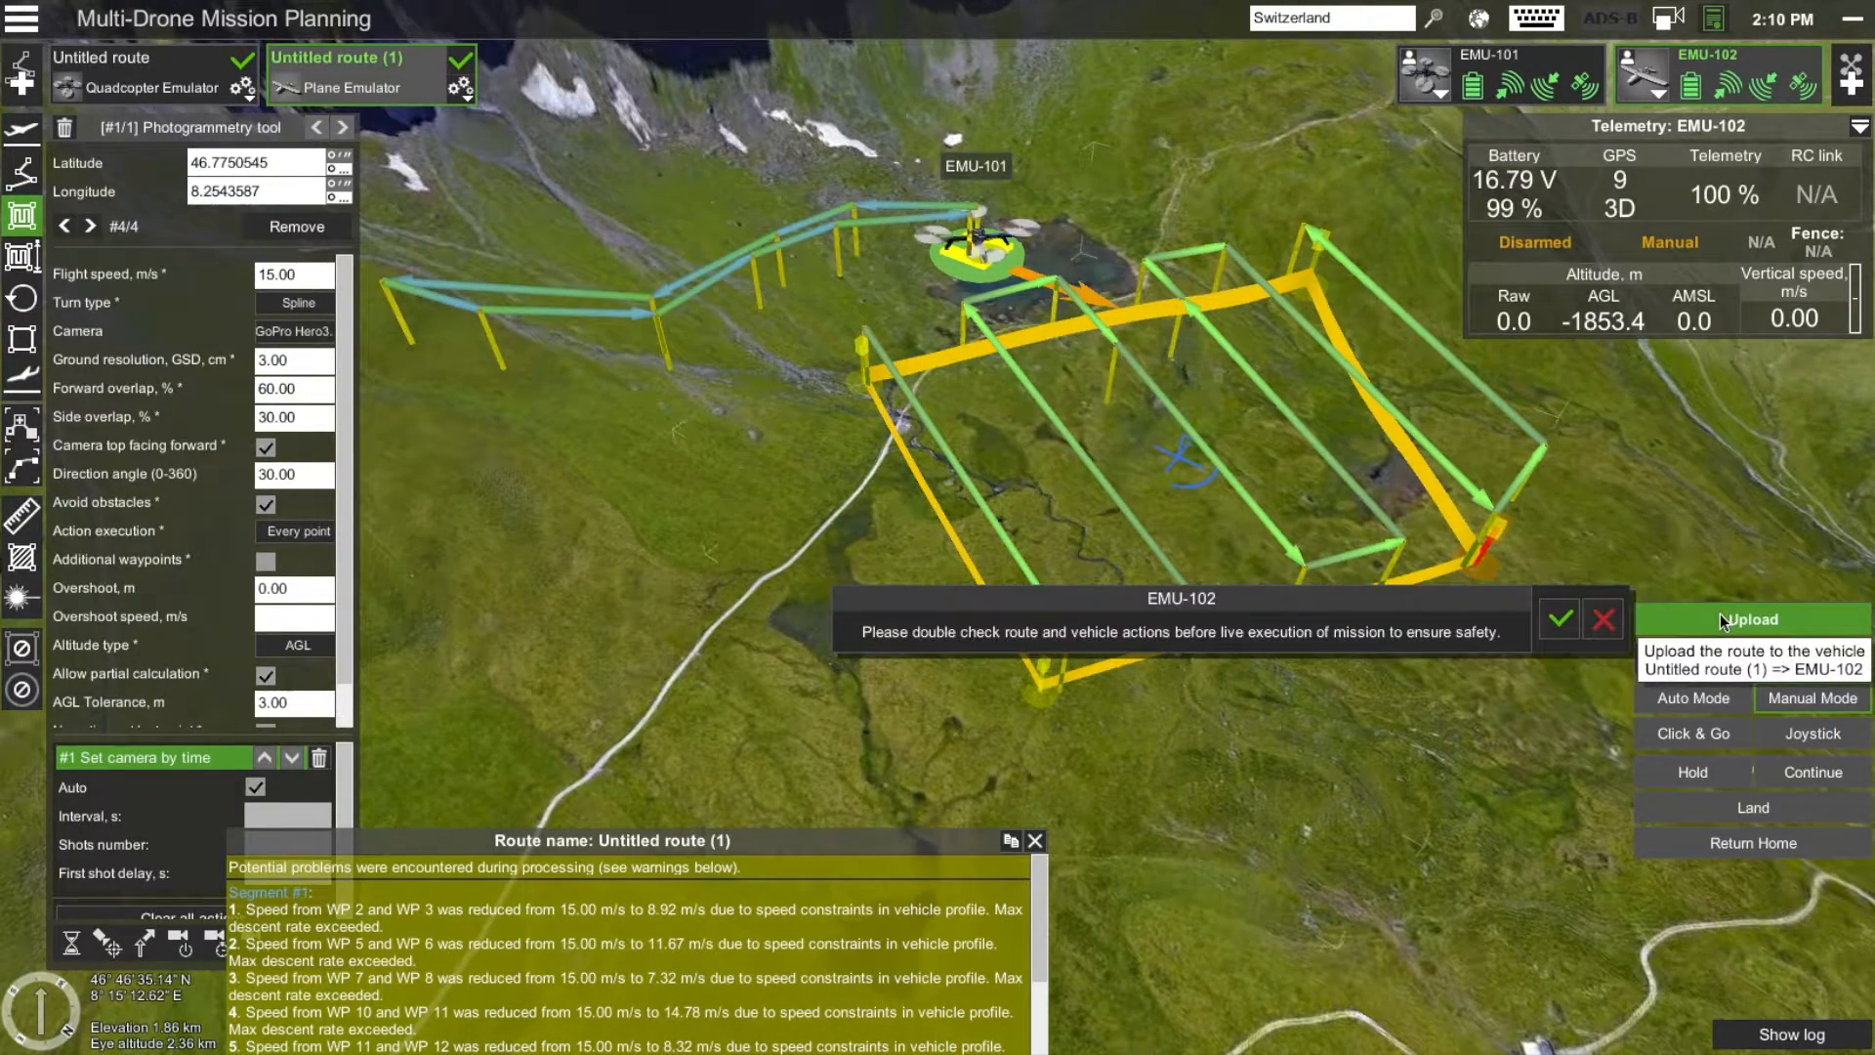
pyautogui.click(1559, 618)
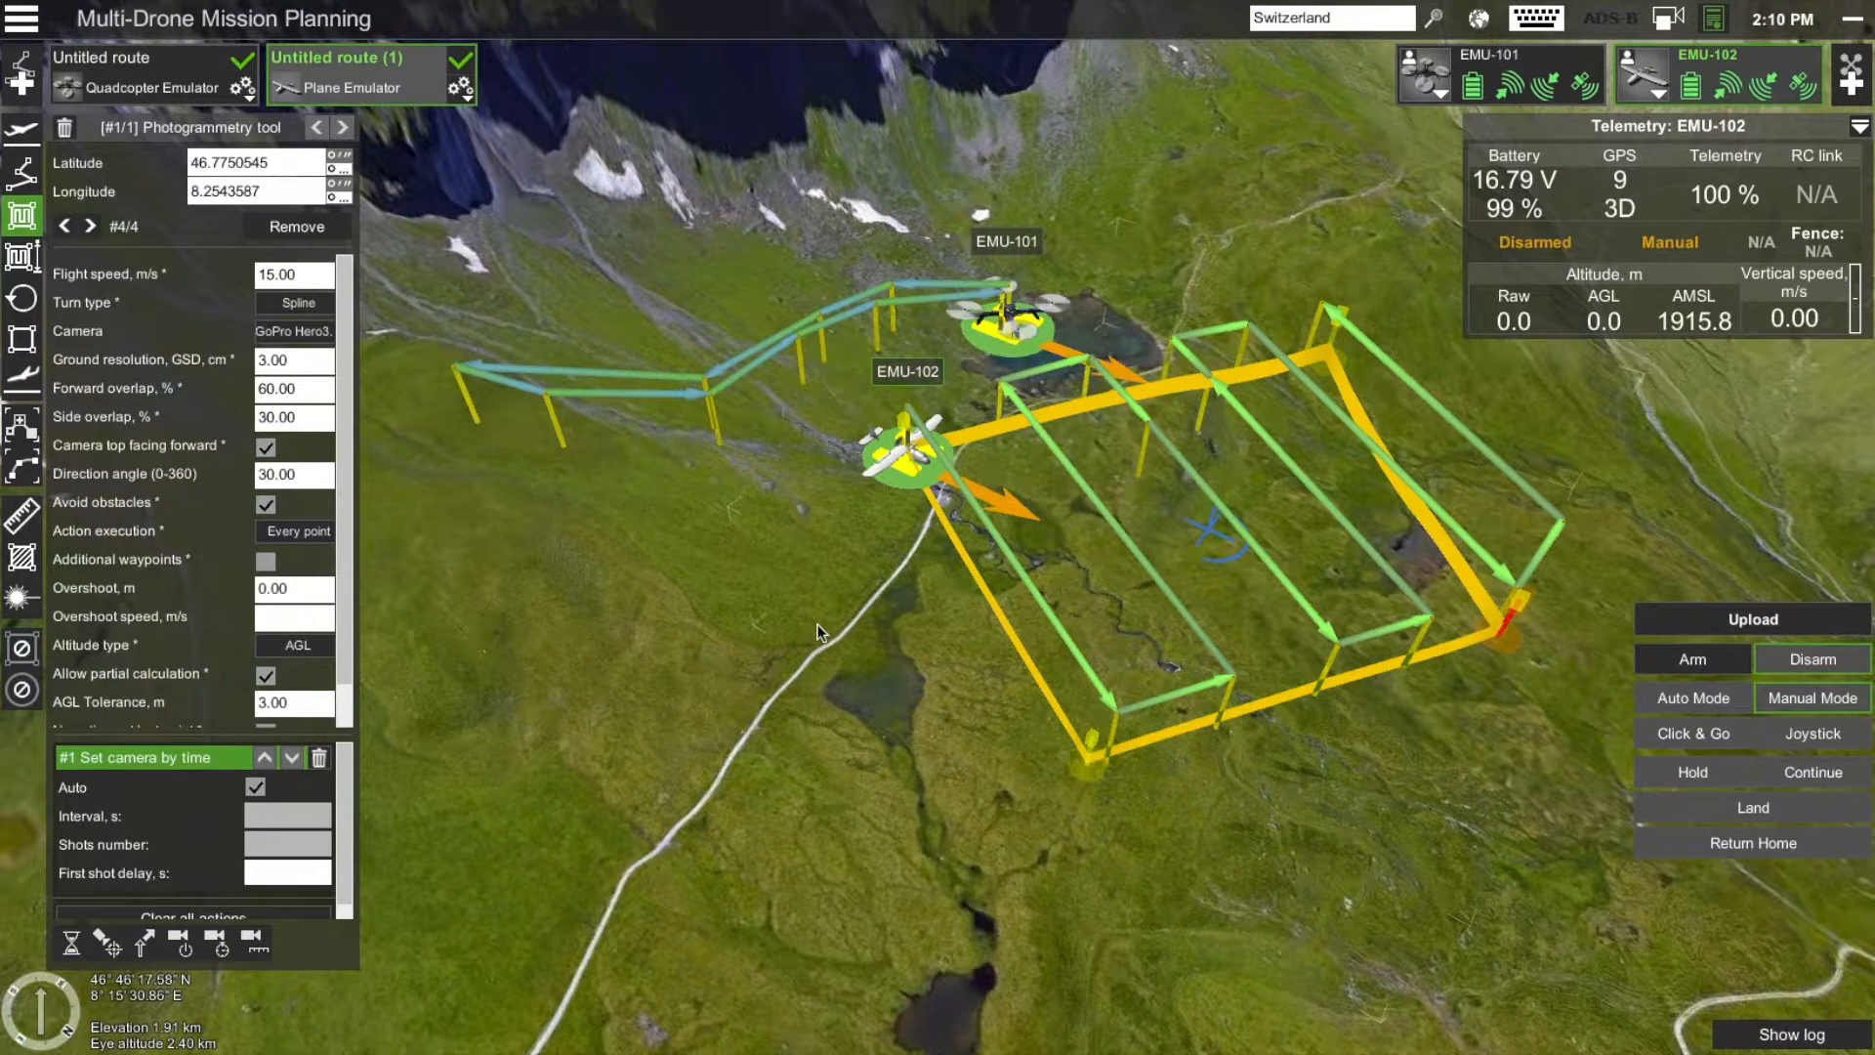
# Switch between the two vehicles and the two routes, ending with EMU-101 and Untitled route selected
pyautogui.click(1500, 61)
pyautogui.click(1699, 60)
pyautogui.click(1560, 57)
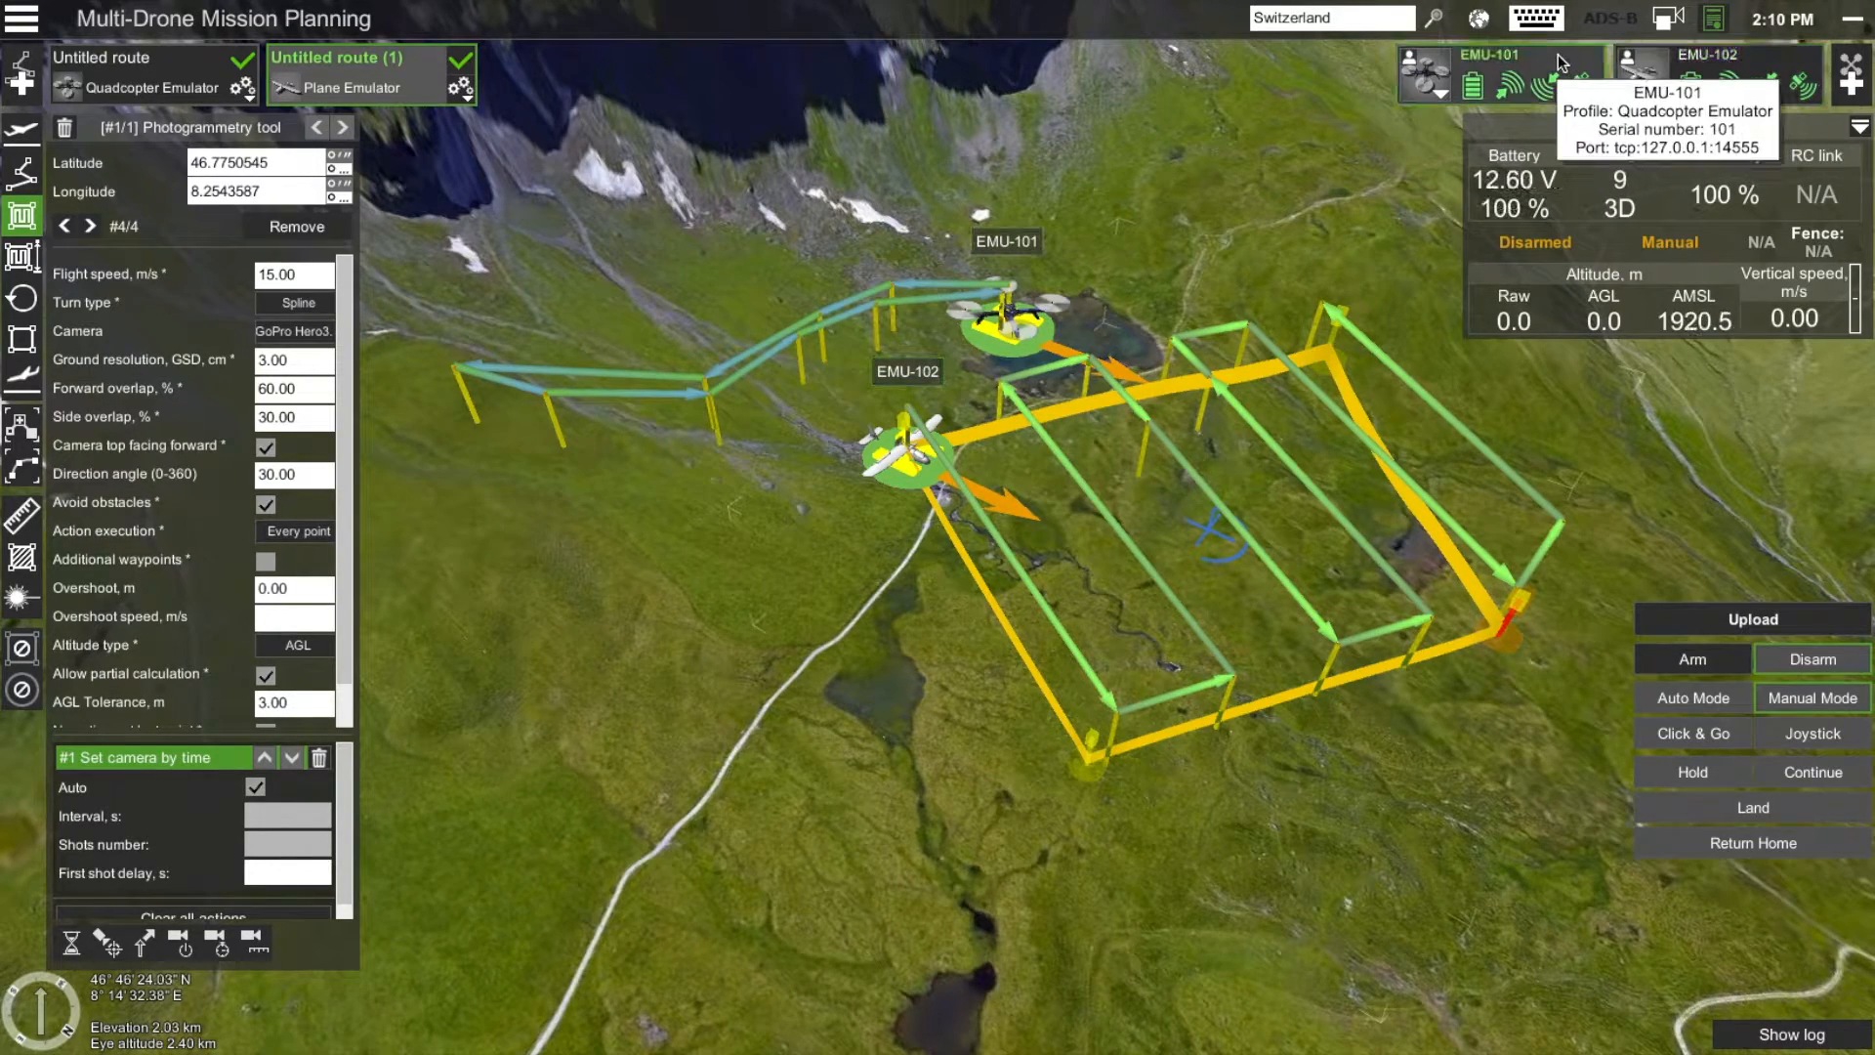
pyautogui.click(162, 60)
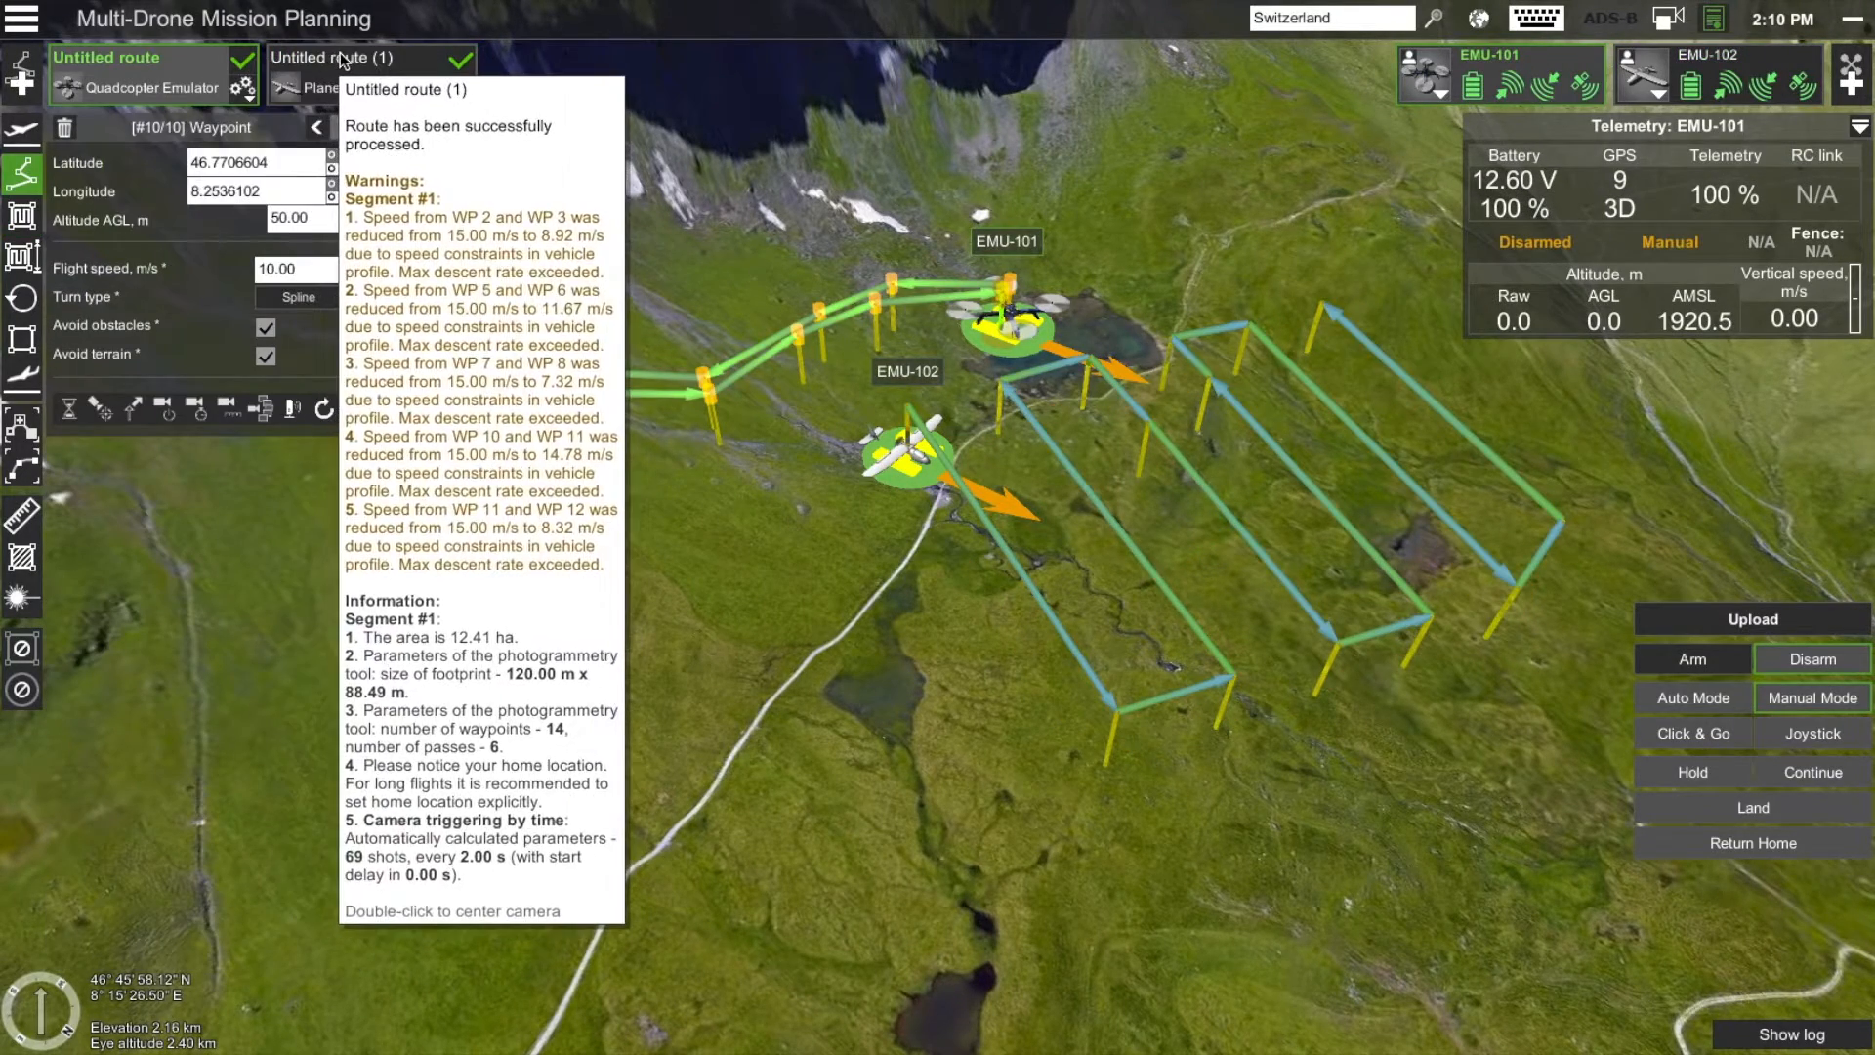
pyautogui.click(343, 61)
pyautogui.click(240, 65)
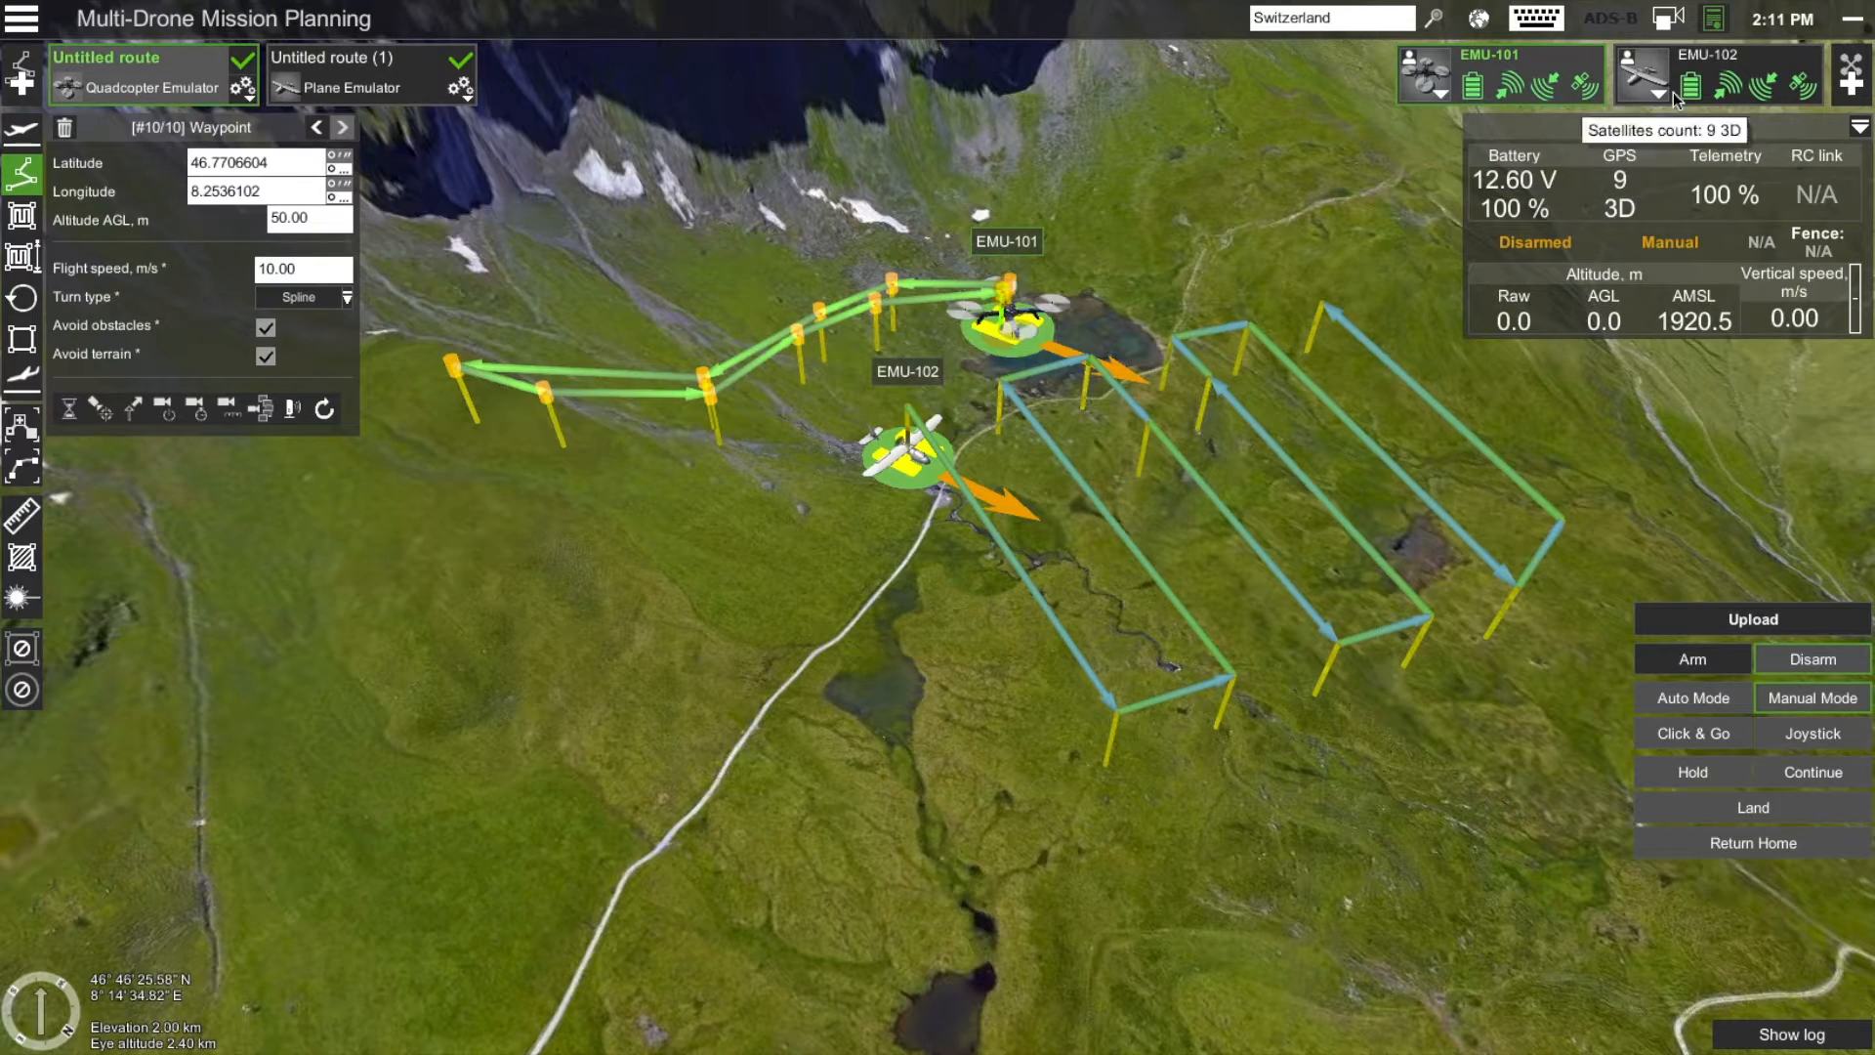
# Replace the profile of Untitled route with the one of EMU-102, the Plane Emulator, and upload the route to EMU-102
pyautogui.click(1718, 59)
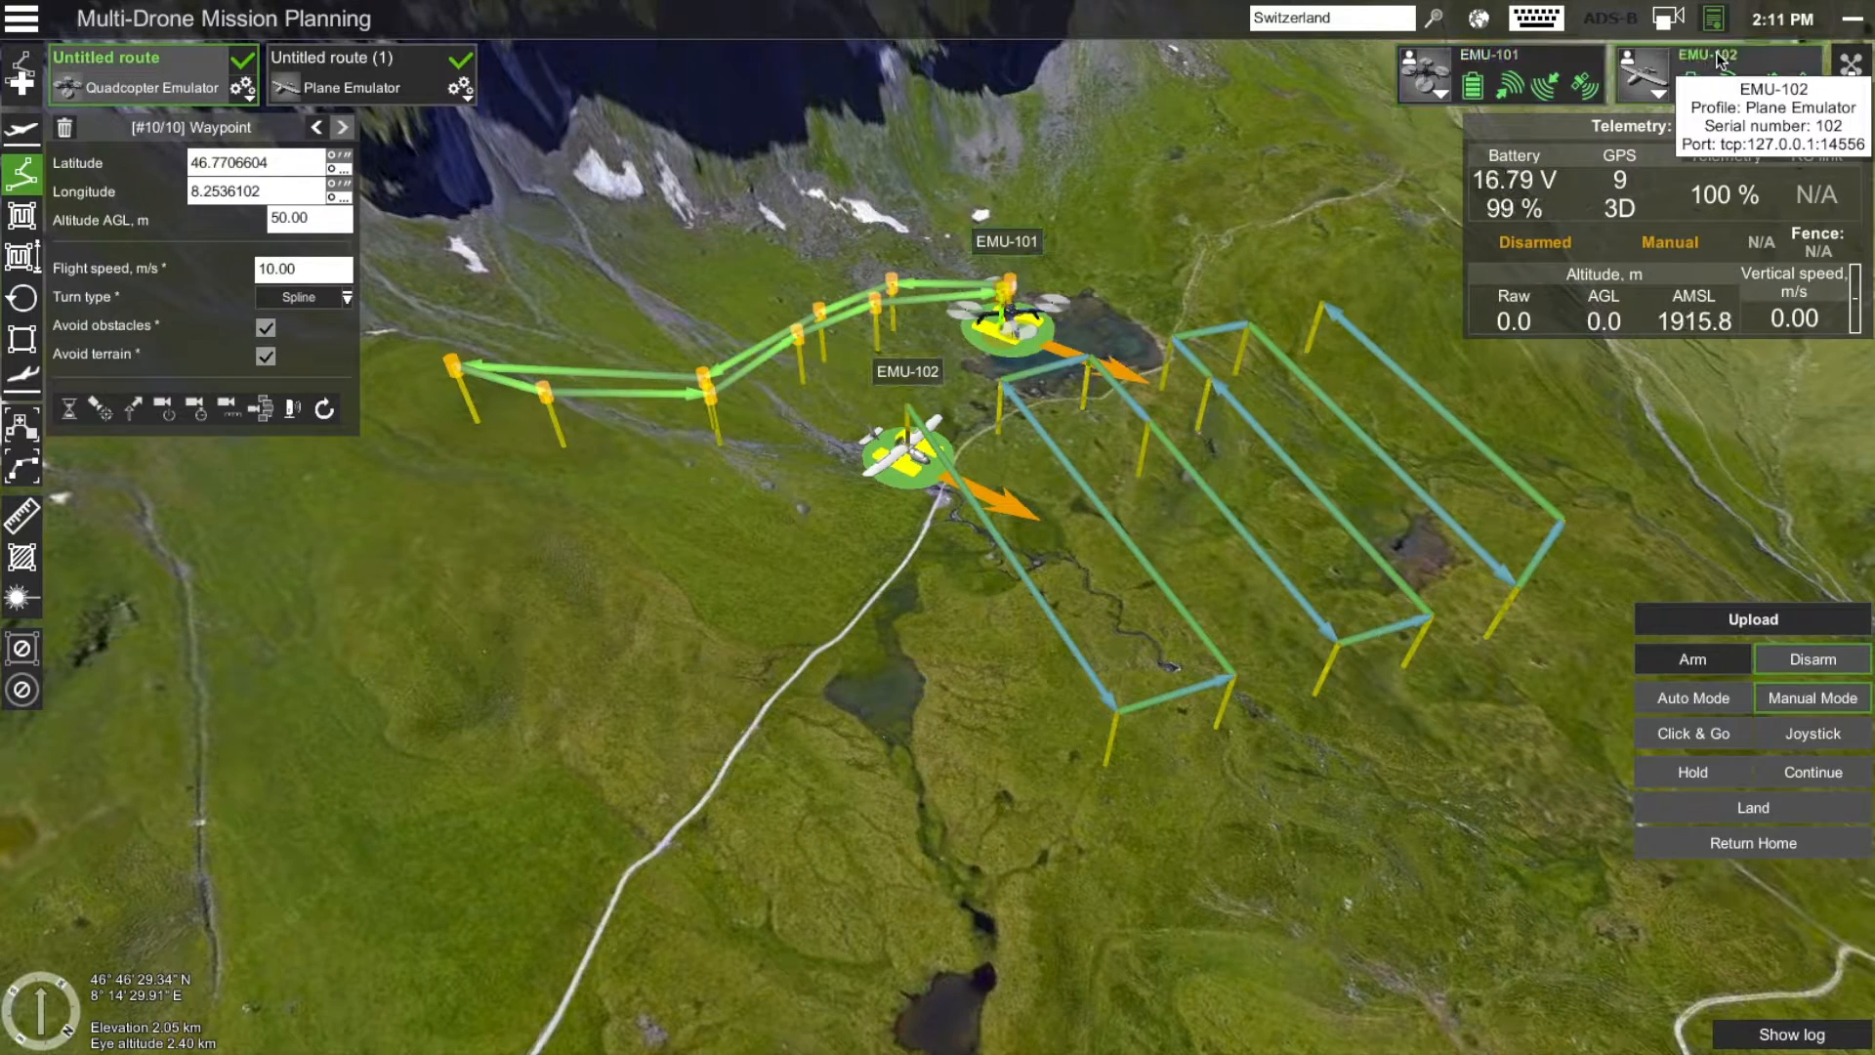
pyautogui.click(1774, 620)
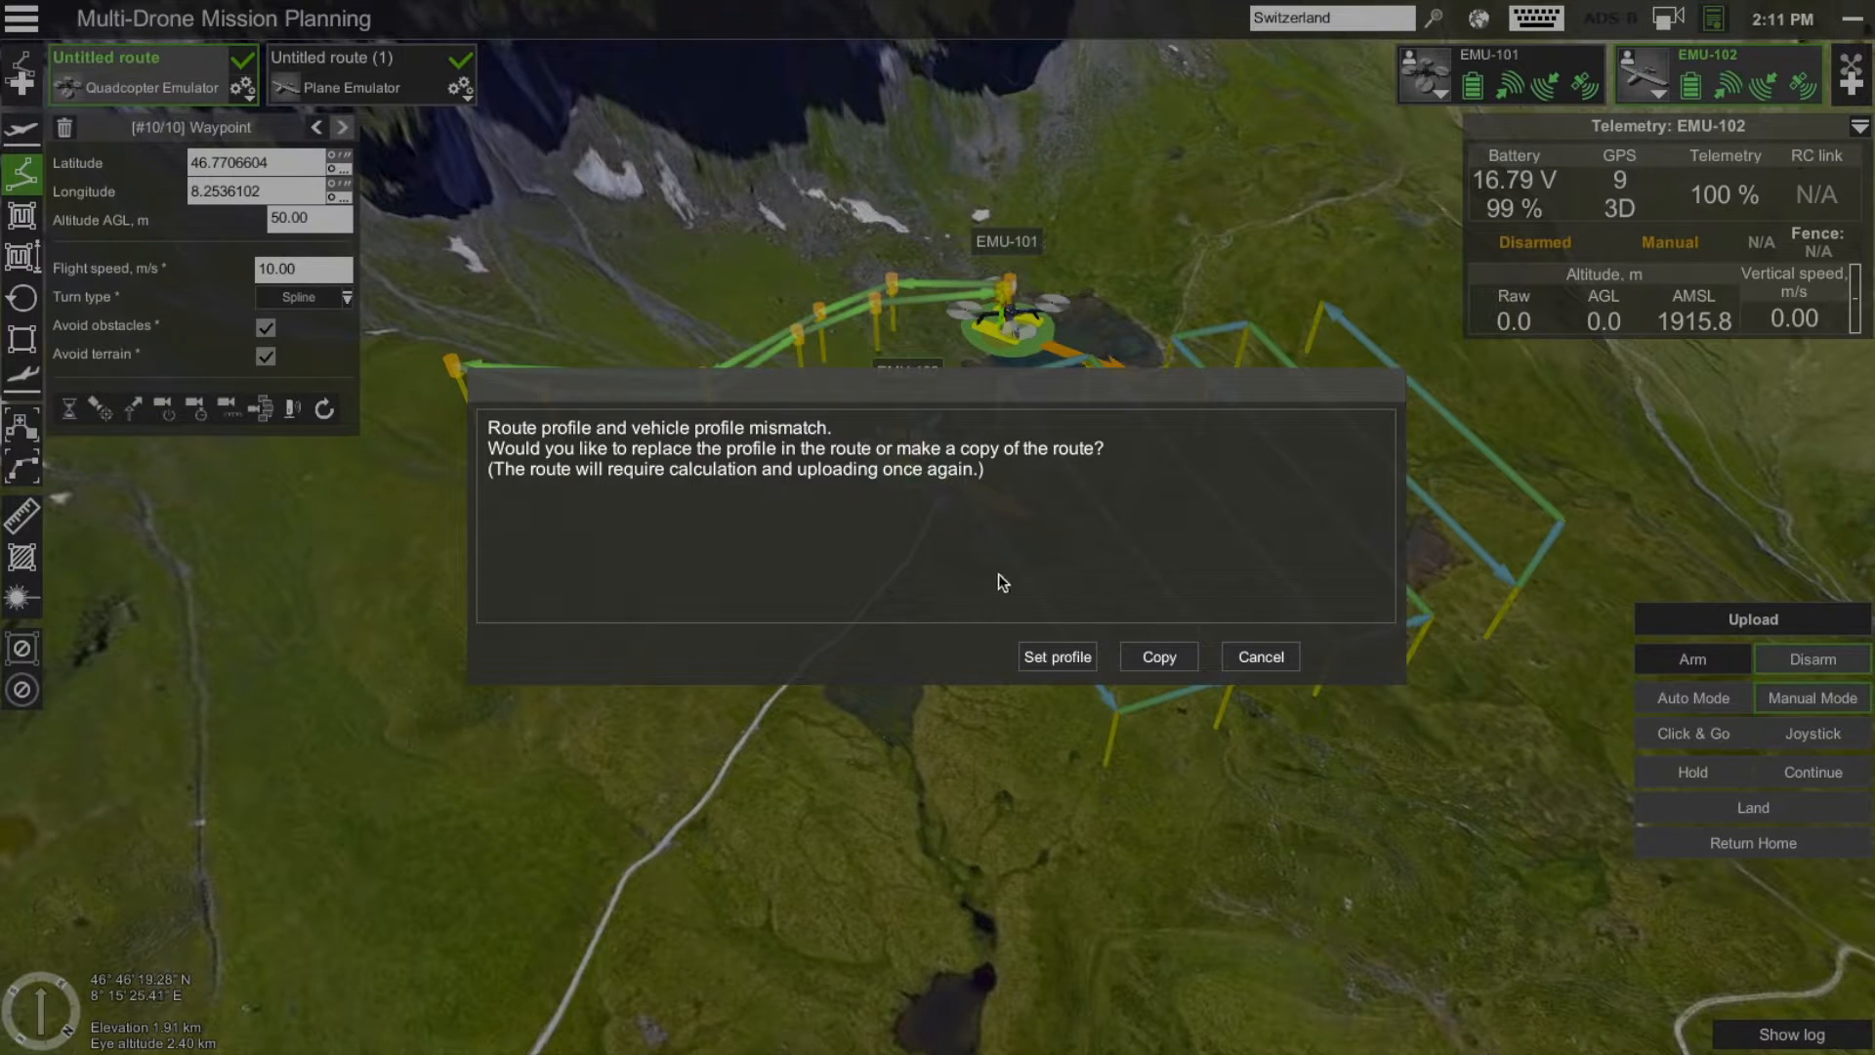
pyautogui.click(1049, 656)
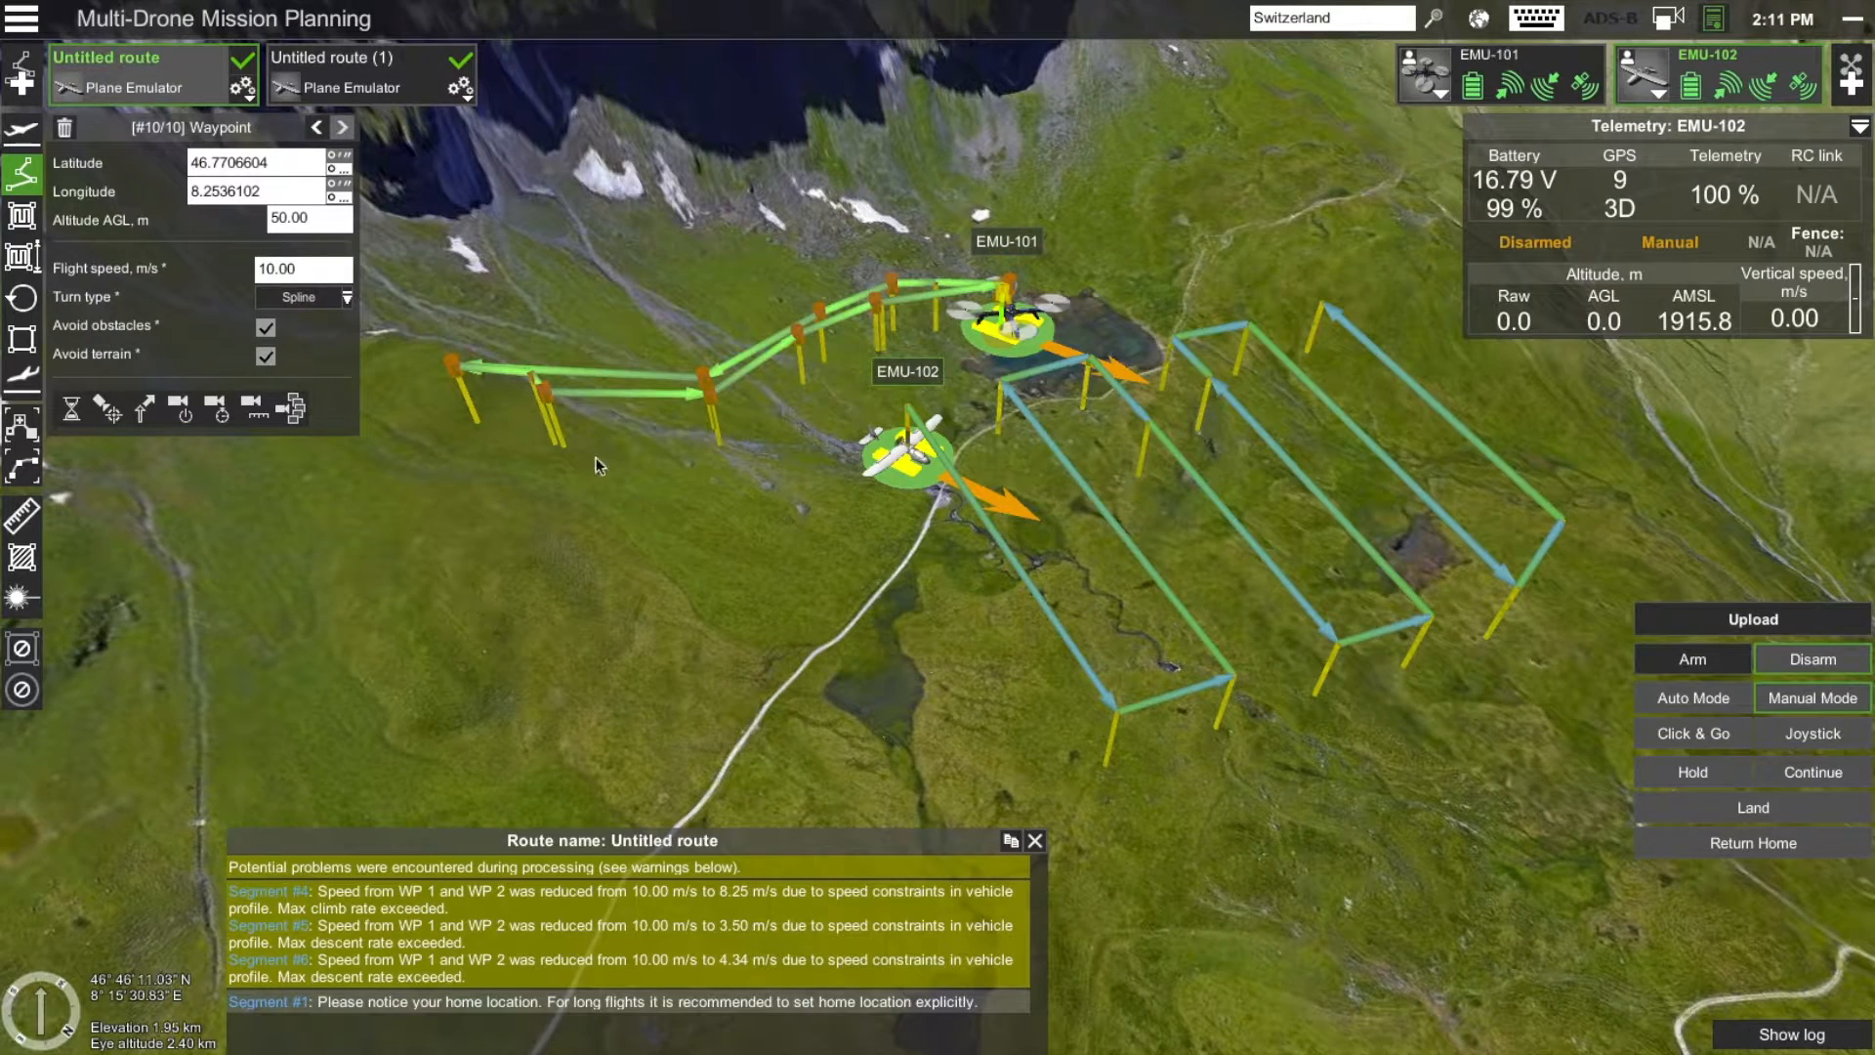
pyautogui.moveTo(166, 80)
pyautogui.click(1697, 619)
pyautogui.click(1560, 619)
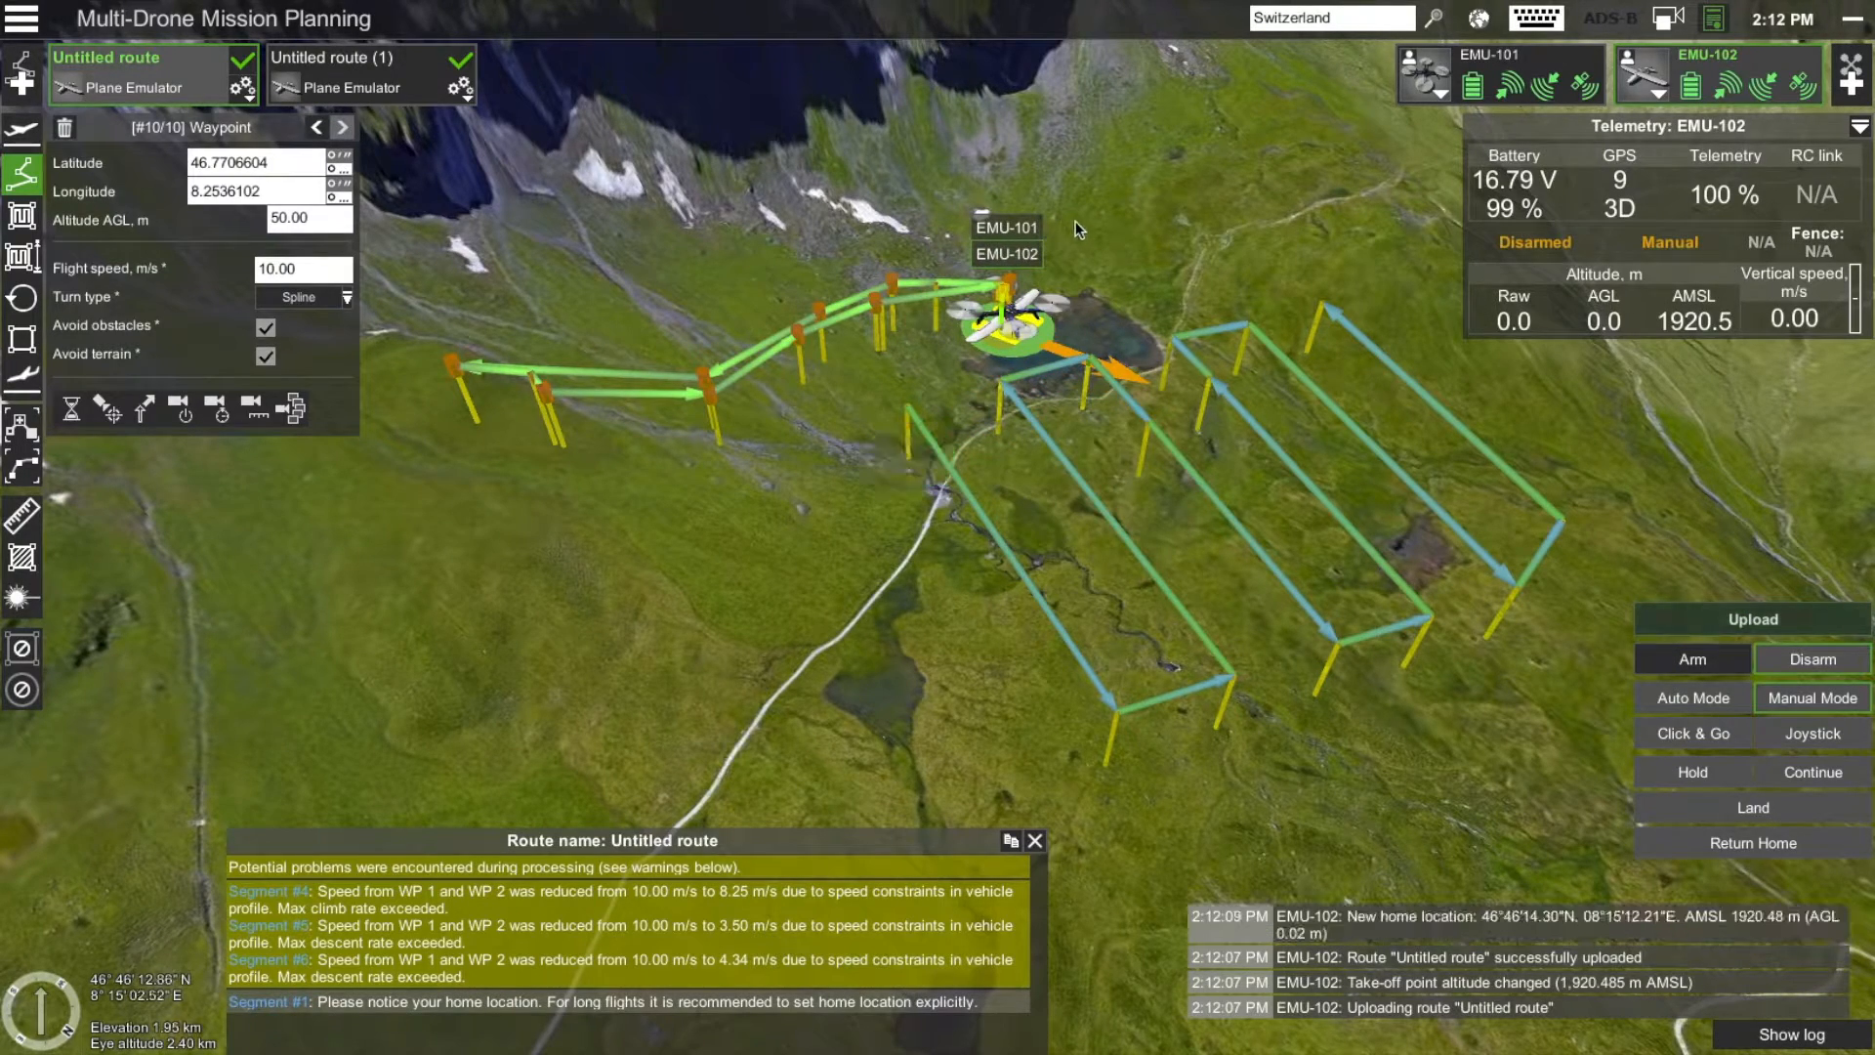
# Replace the profile of Untitled route (1) with the one of EMU-101, the Quadcopter Emulator, and upload the route to EMU-101
pyautogui.moveTo(1085, 266); pyautogui.dragTo(1088, 322)
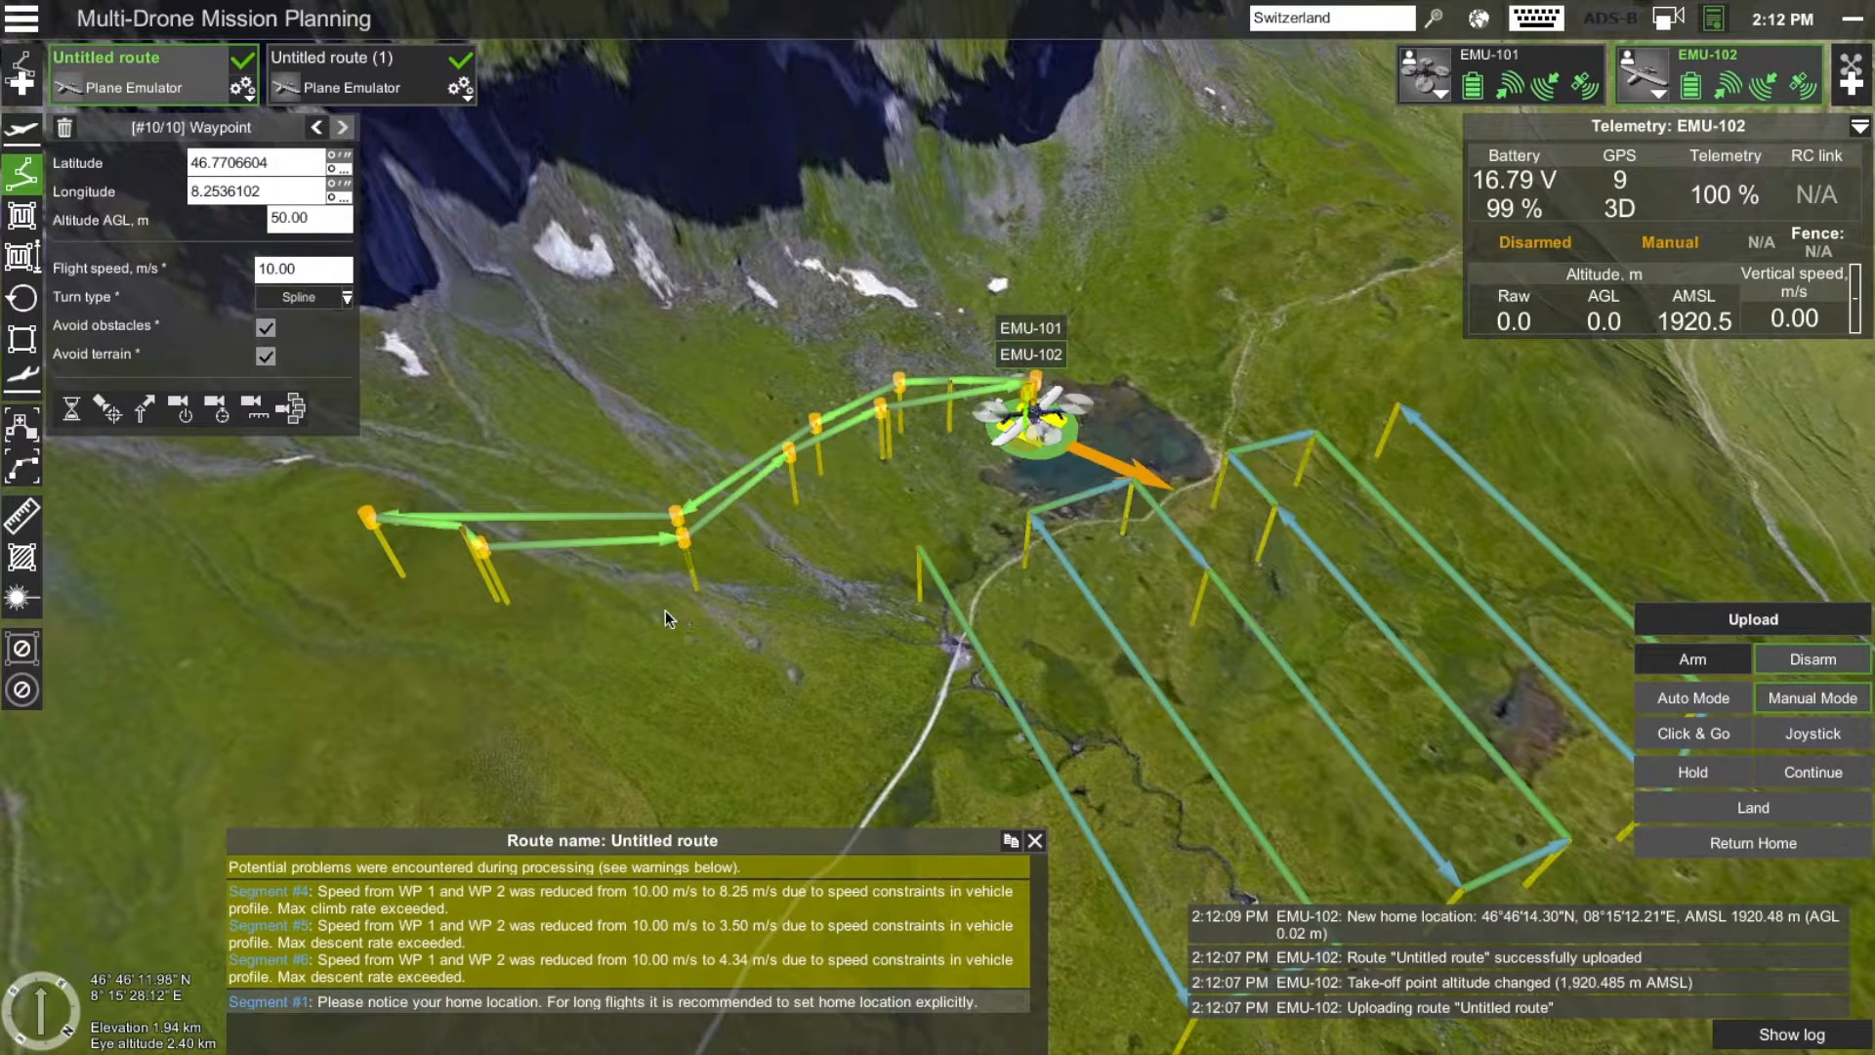
pyautogui.click(403, 86)
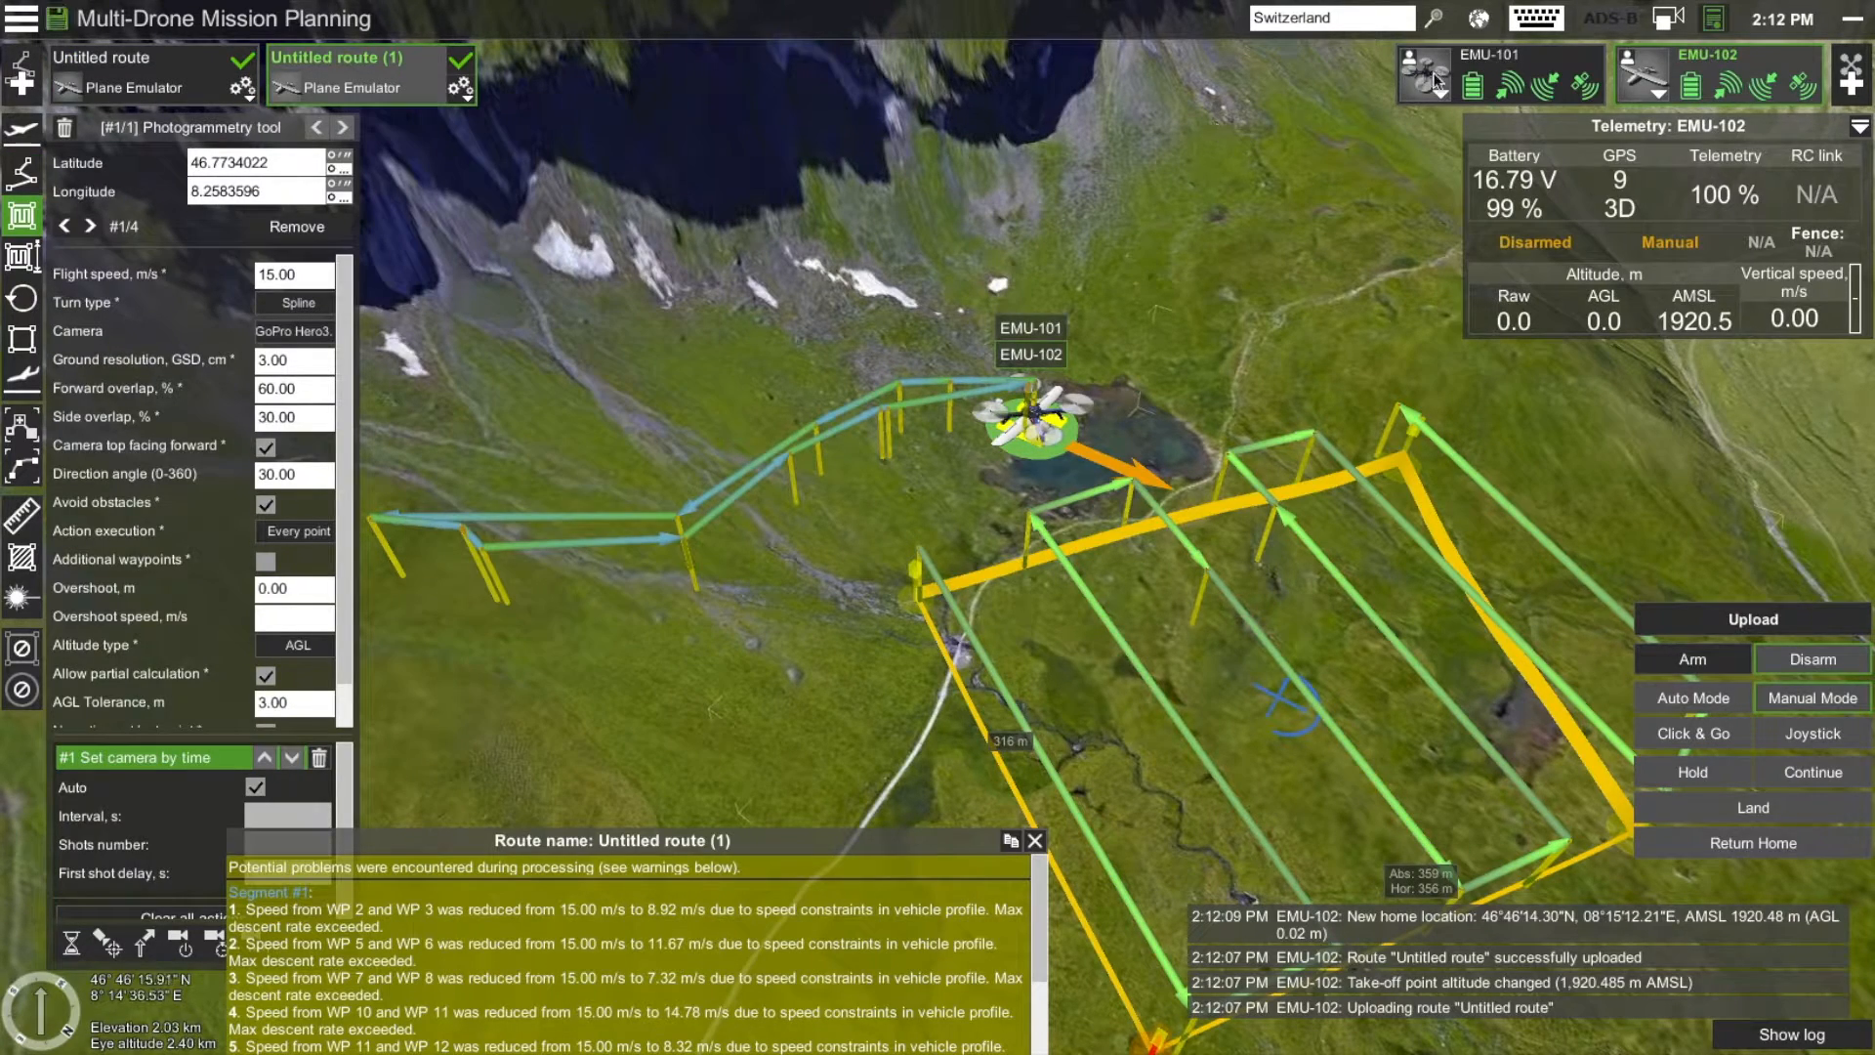
pyautogui.click(1422, 83)
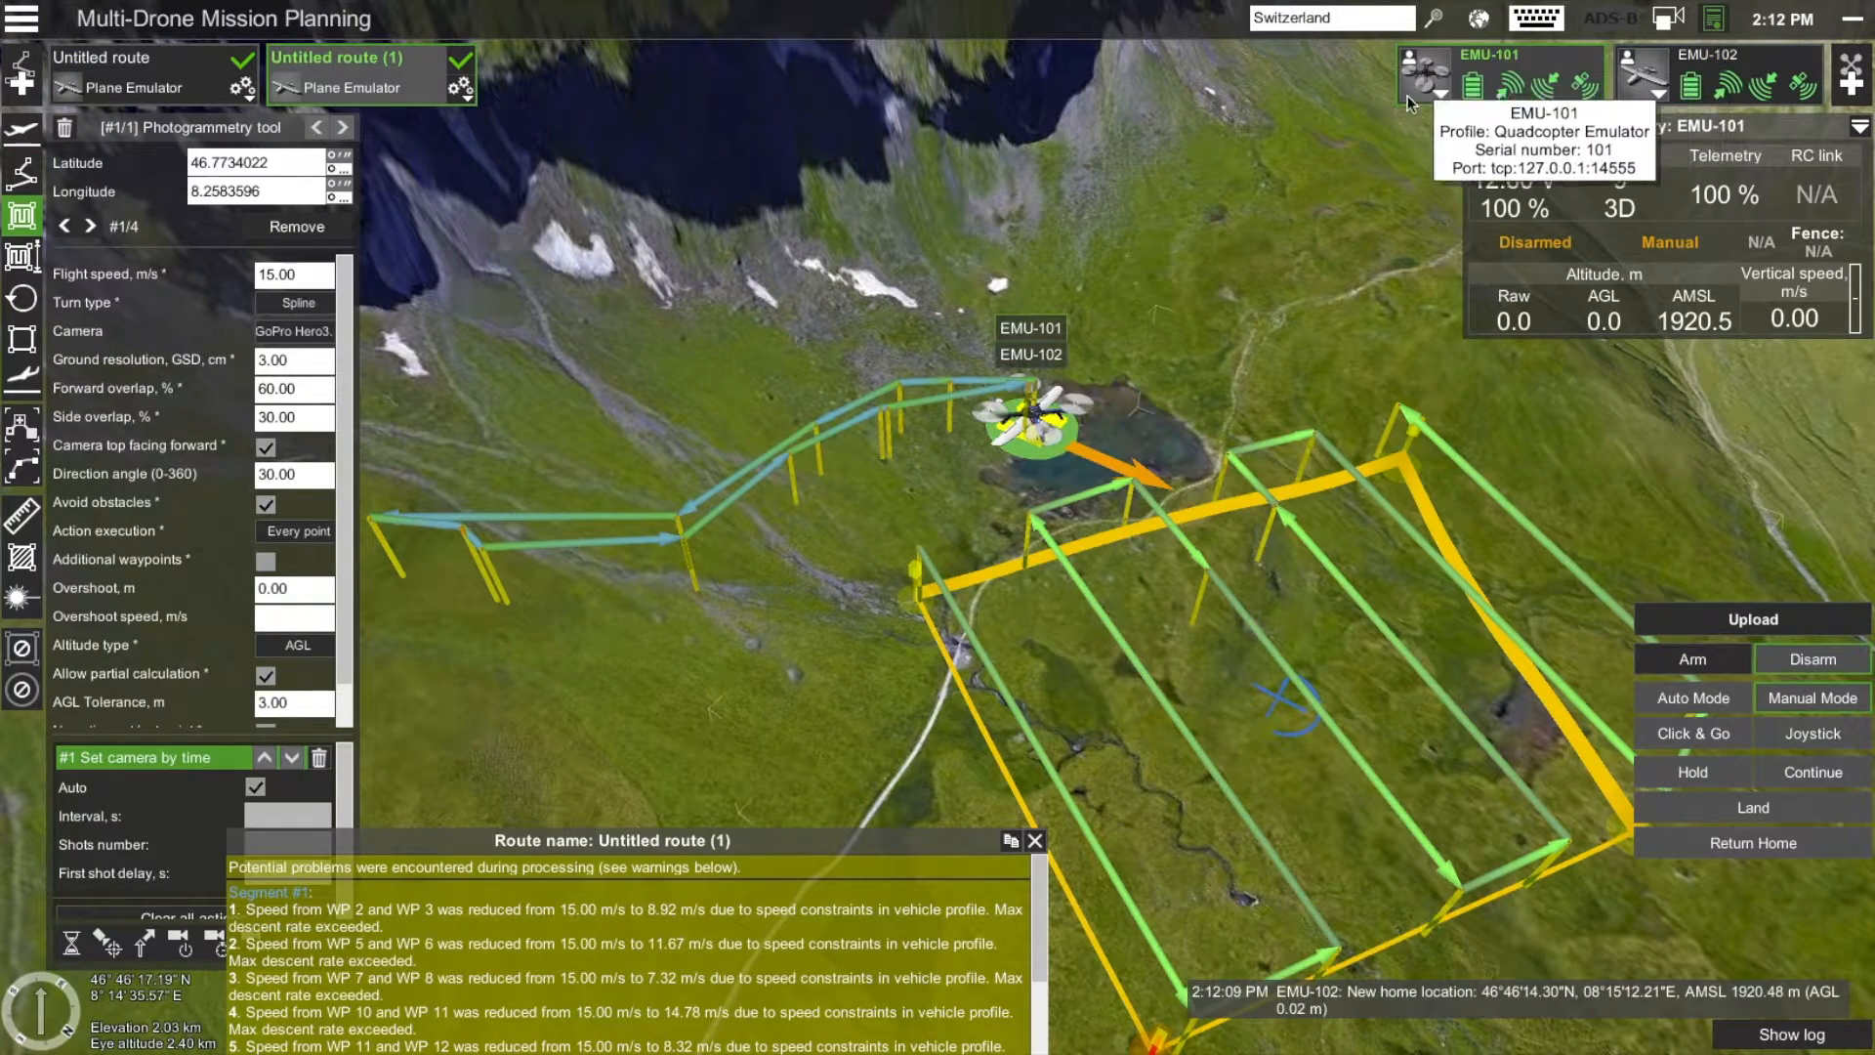
pyautogui.click(1718, 619)
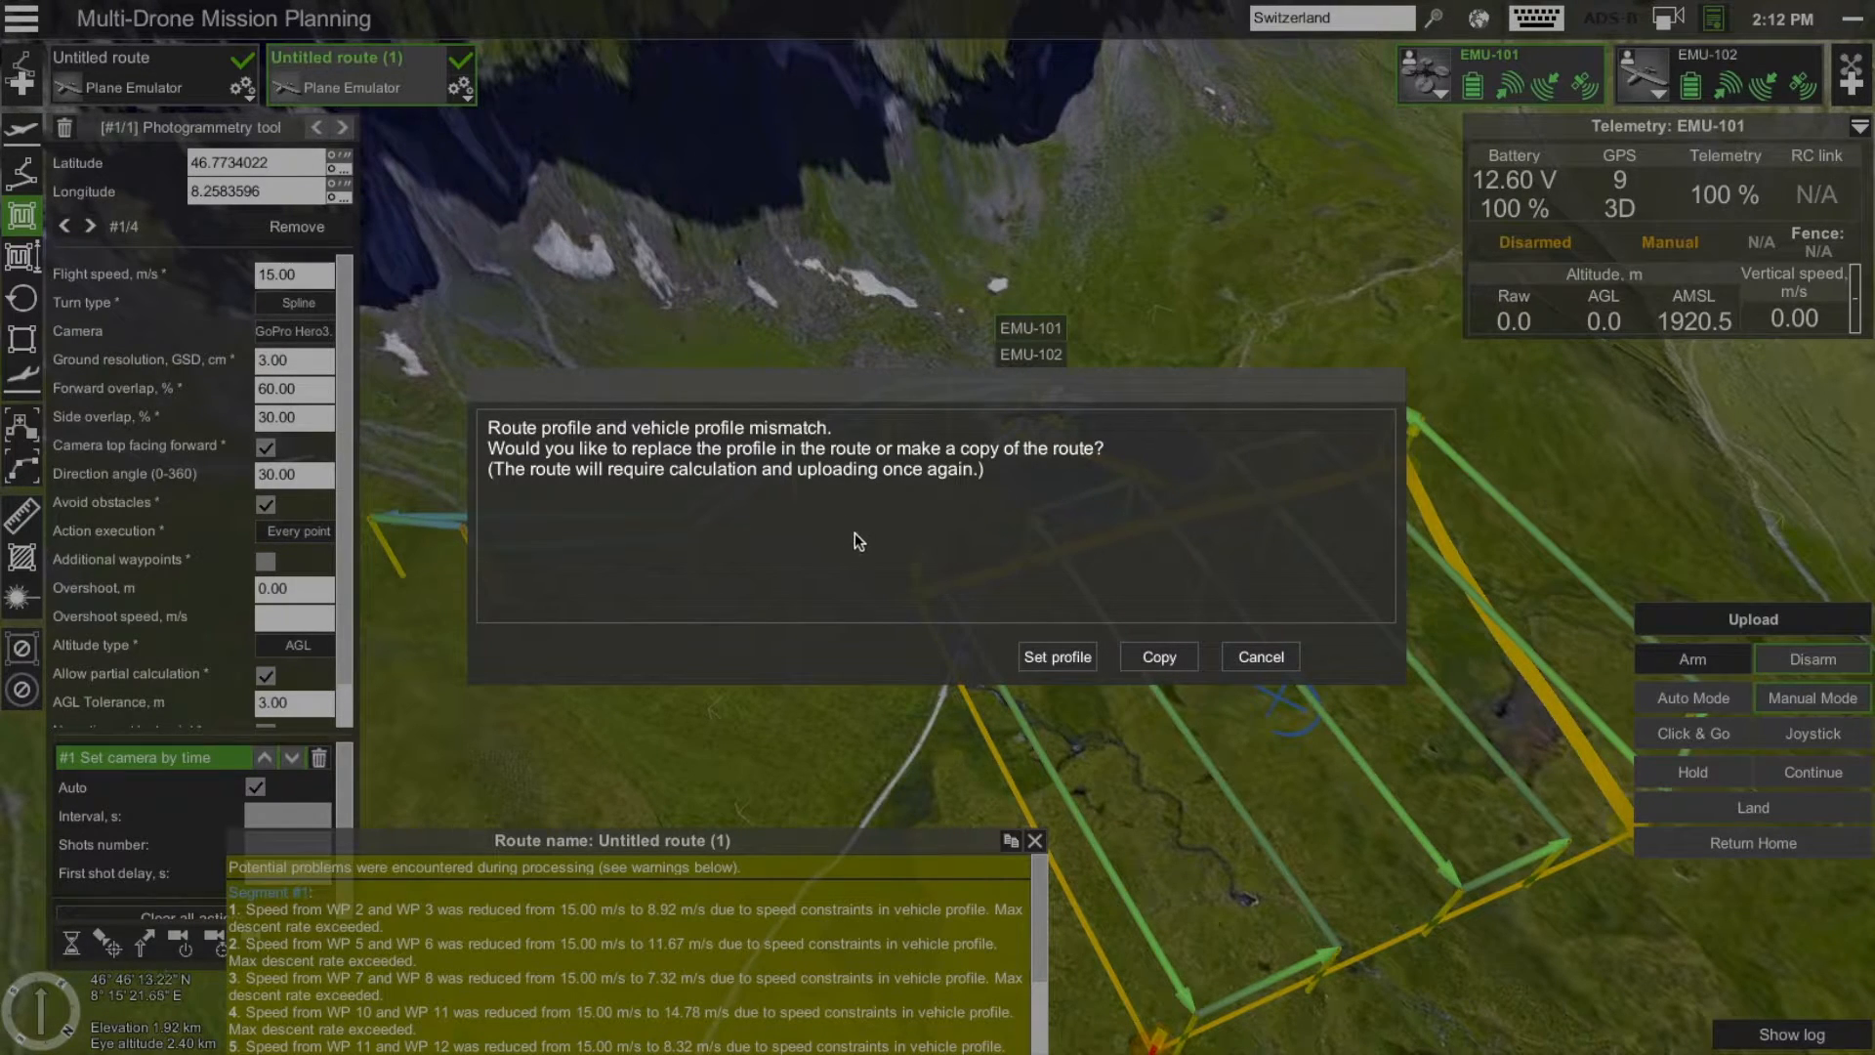
pyautogui.click(1055, 658)
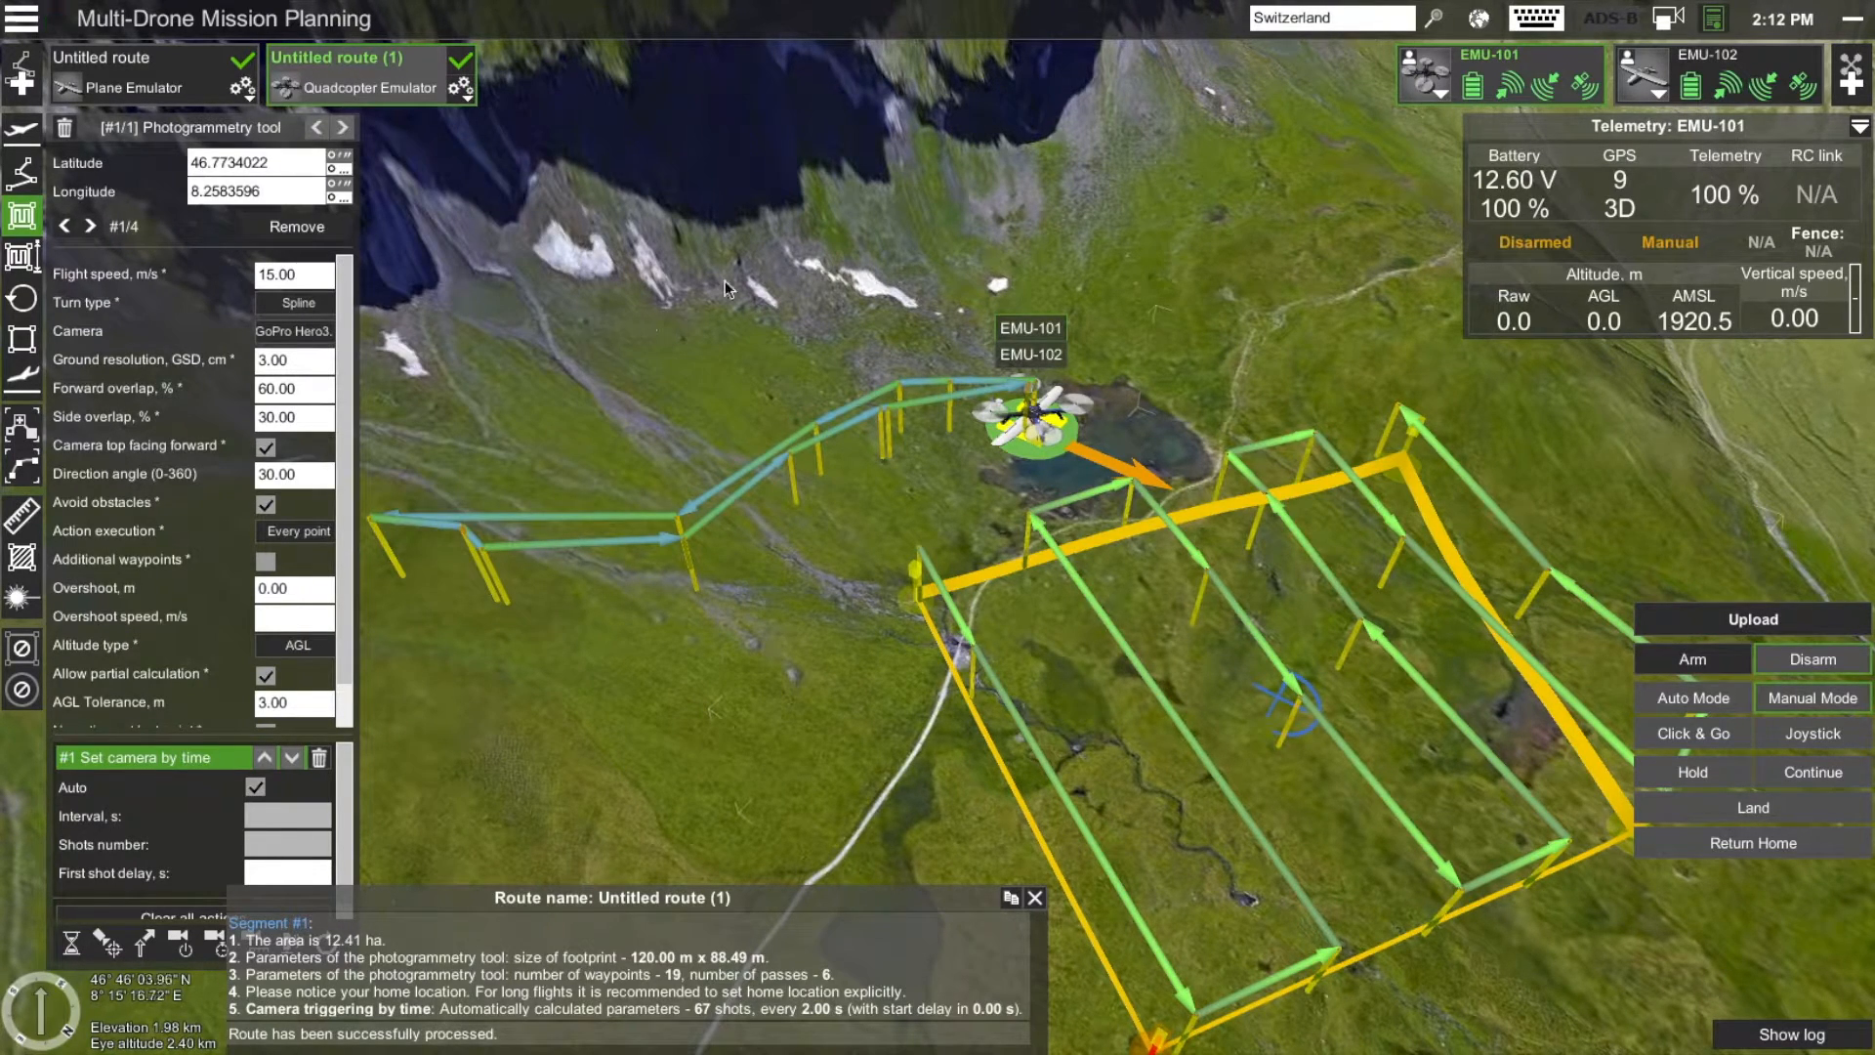
pyautogui.click(1732, 615)
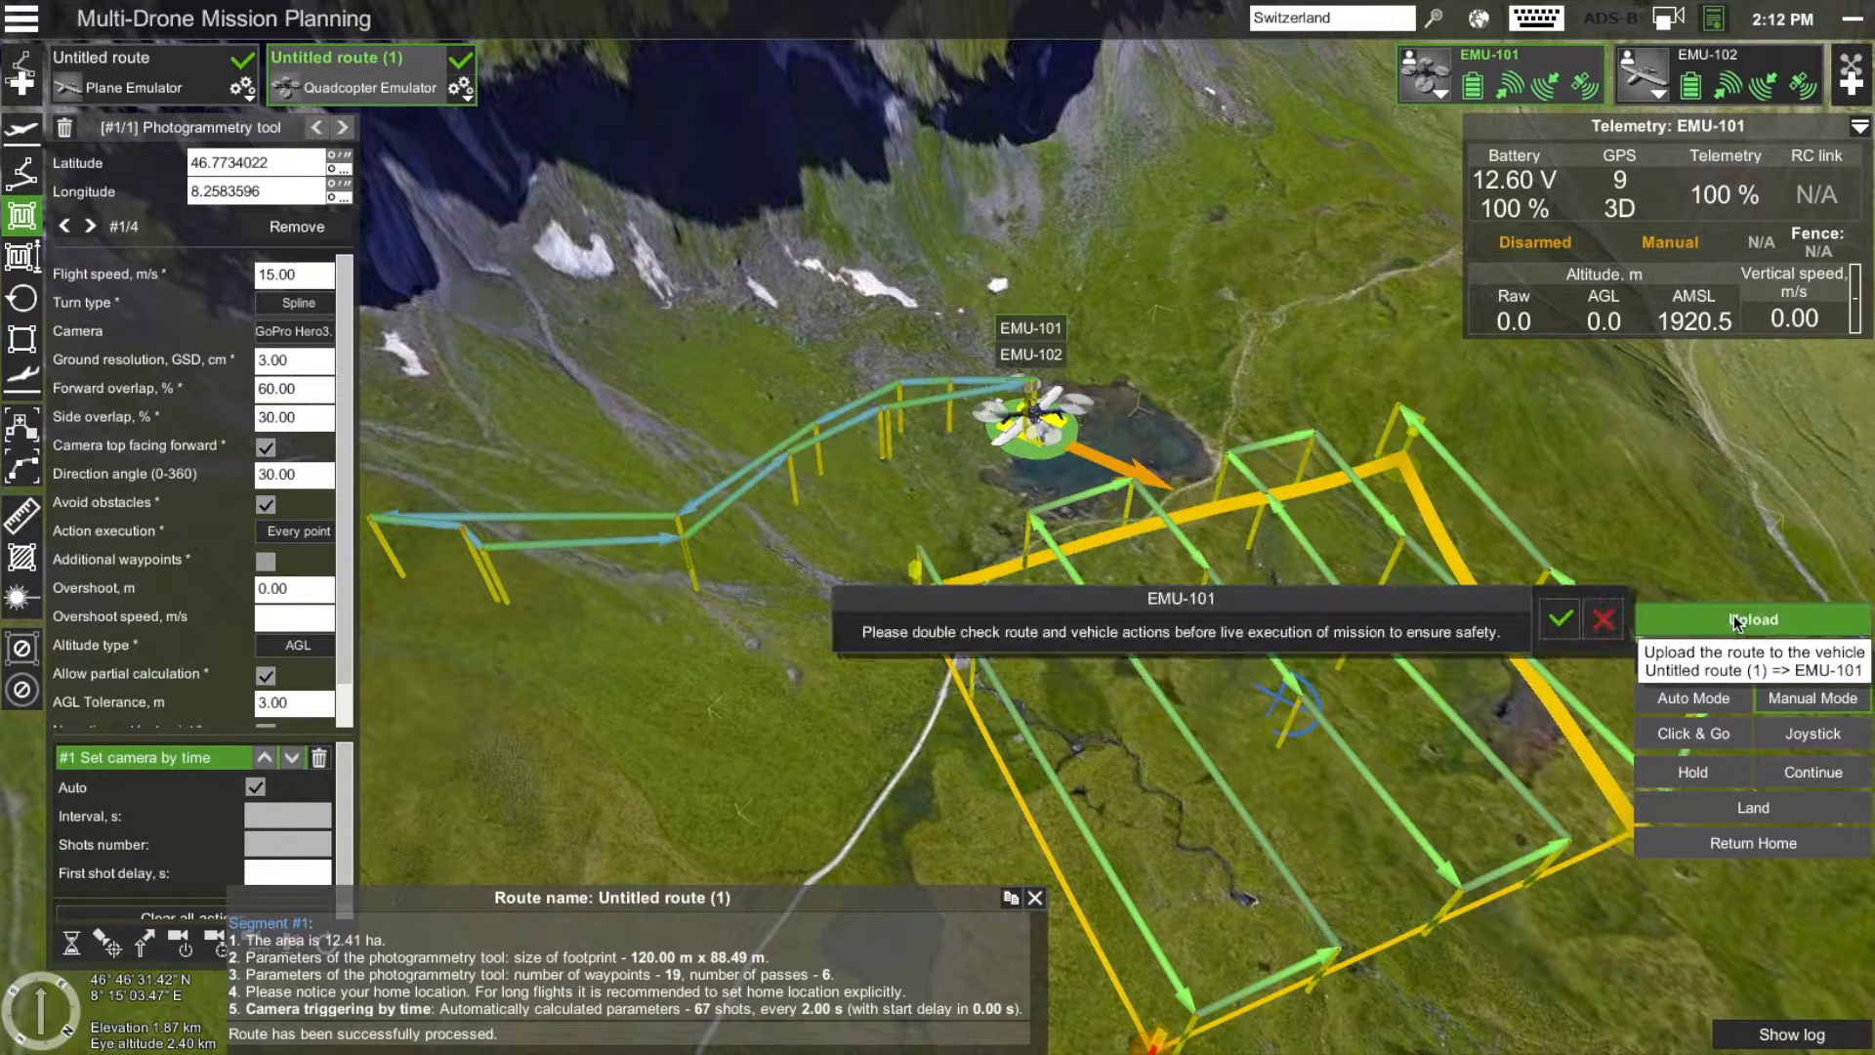
pyautogui.click(1561, 623)
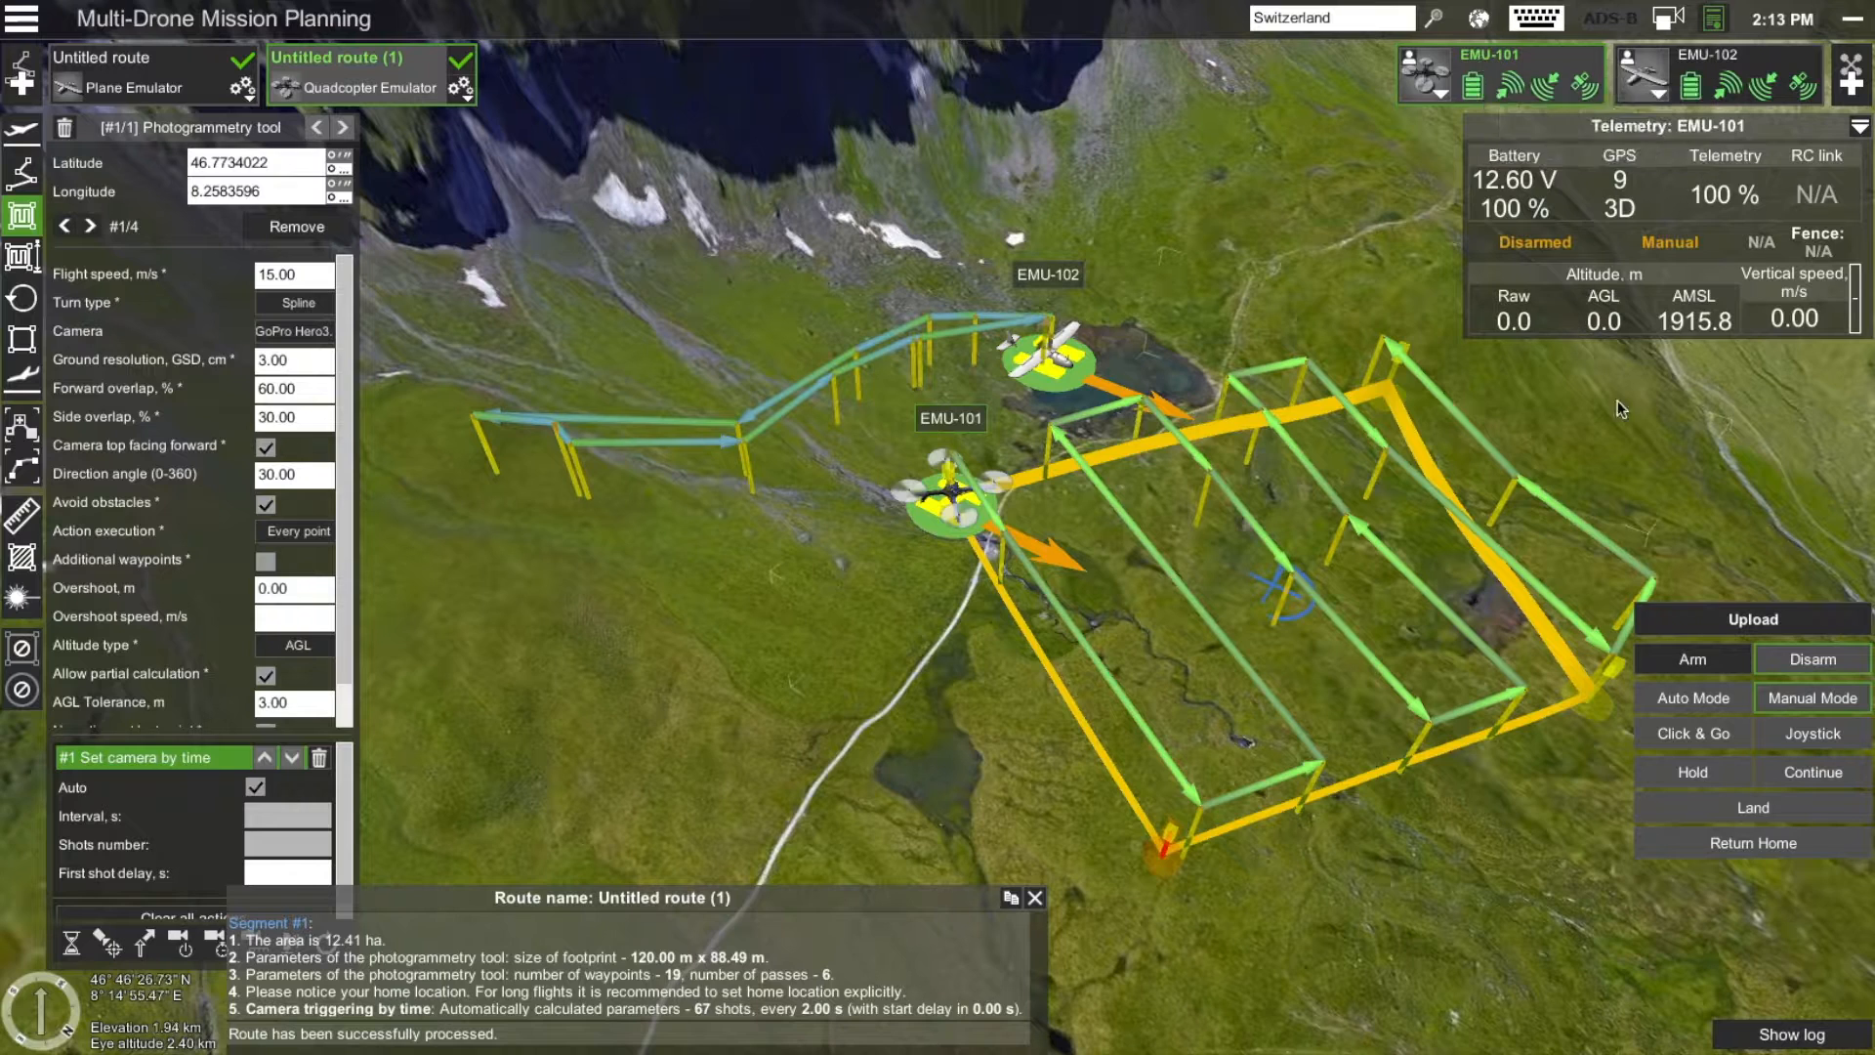
# Arm EMU-101 and switch it to Auto Mode, confirming both commands
pyautogui.click(1676, 664)
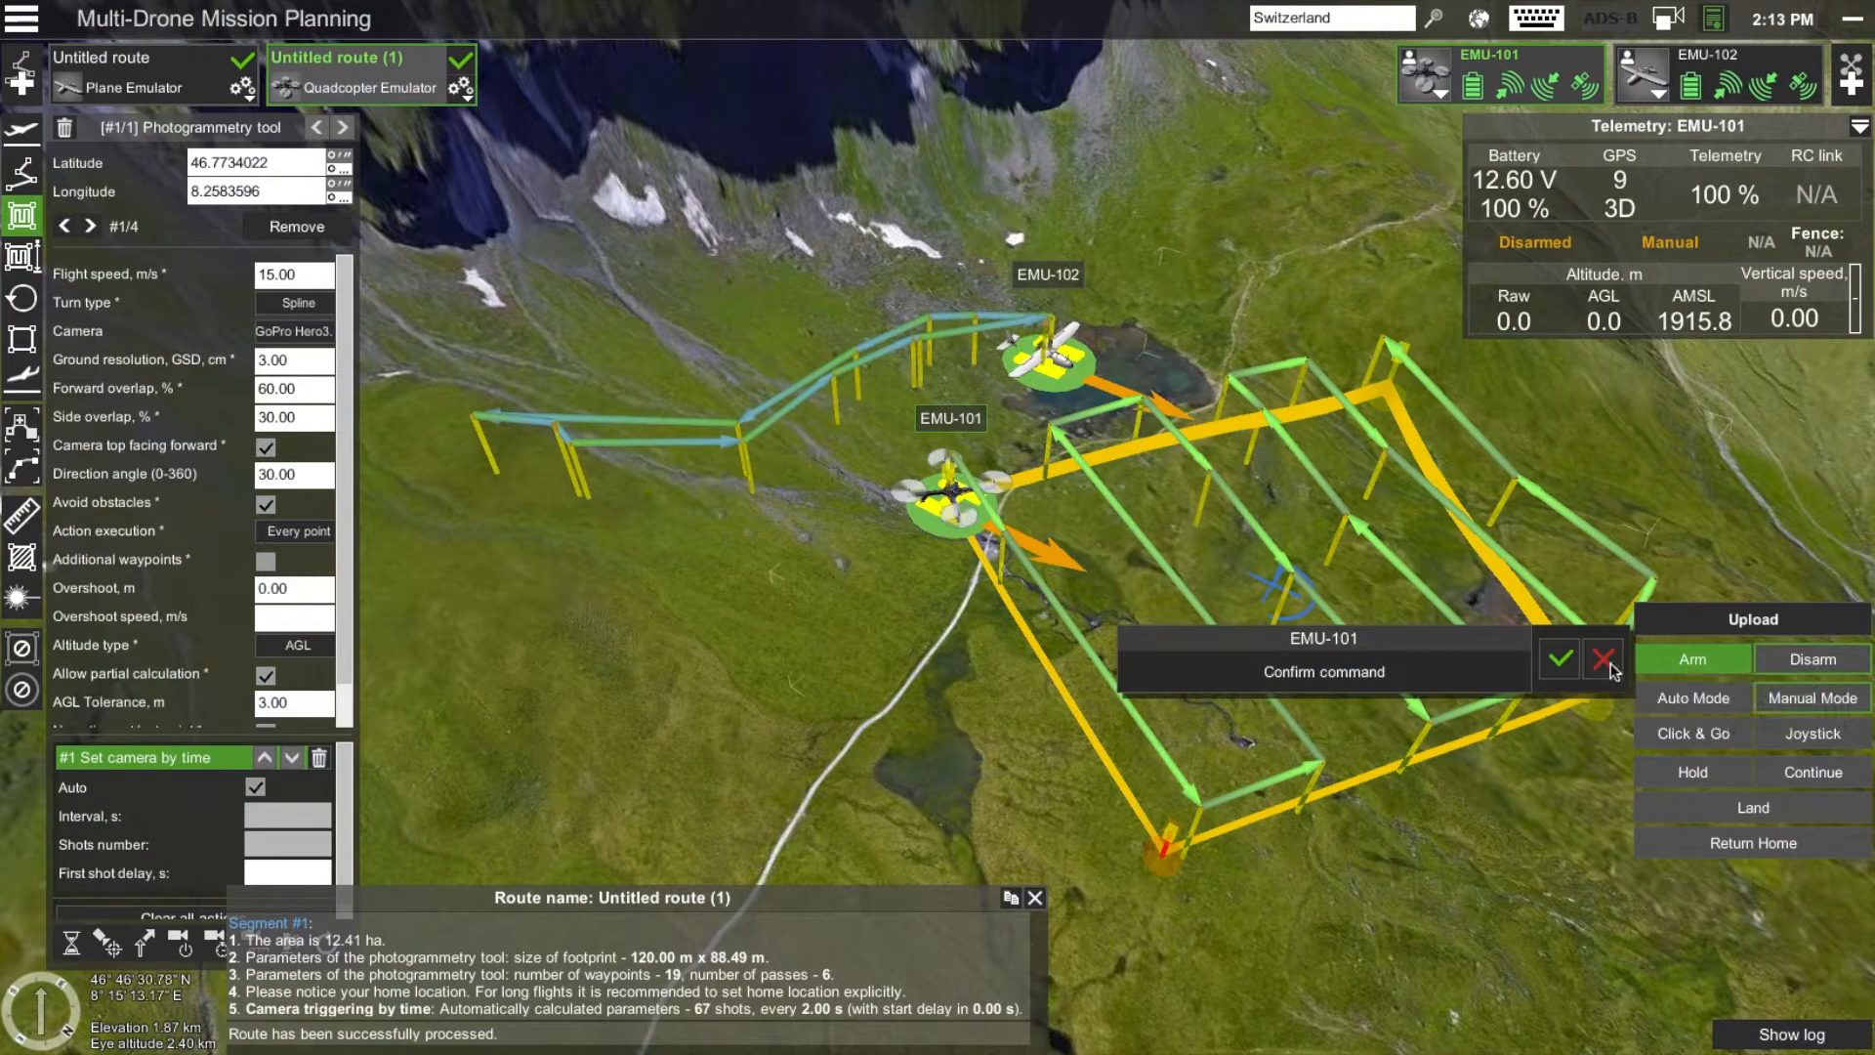
pyautogui.click(1560, 662)
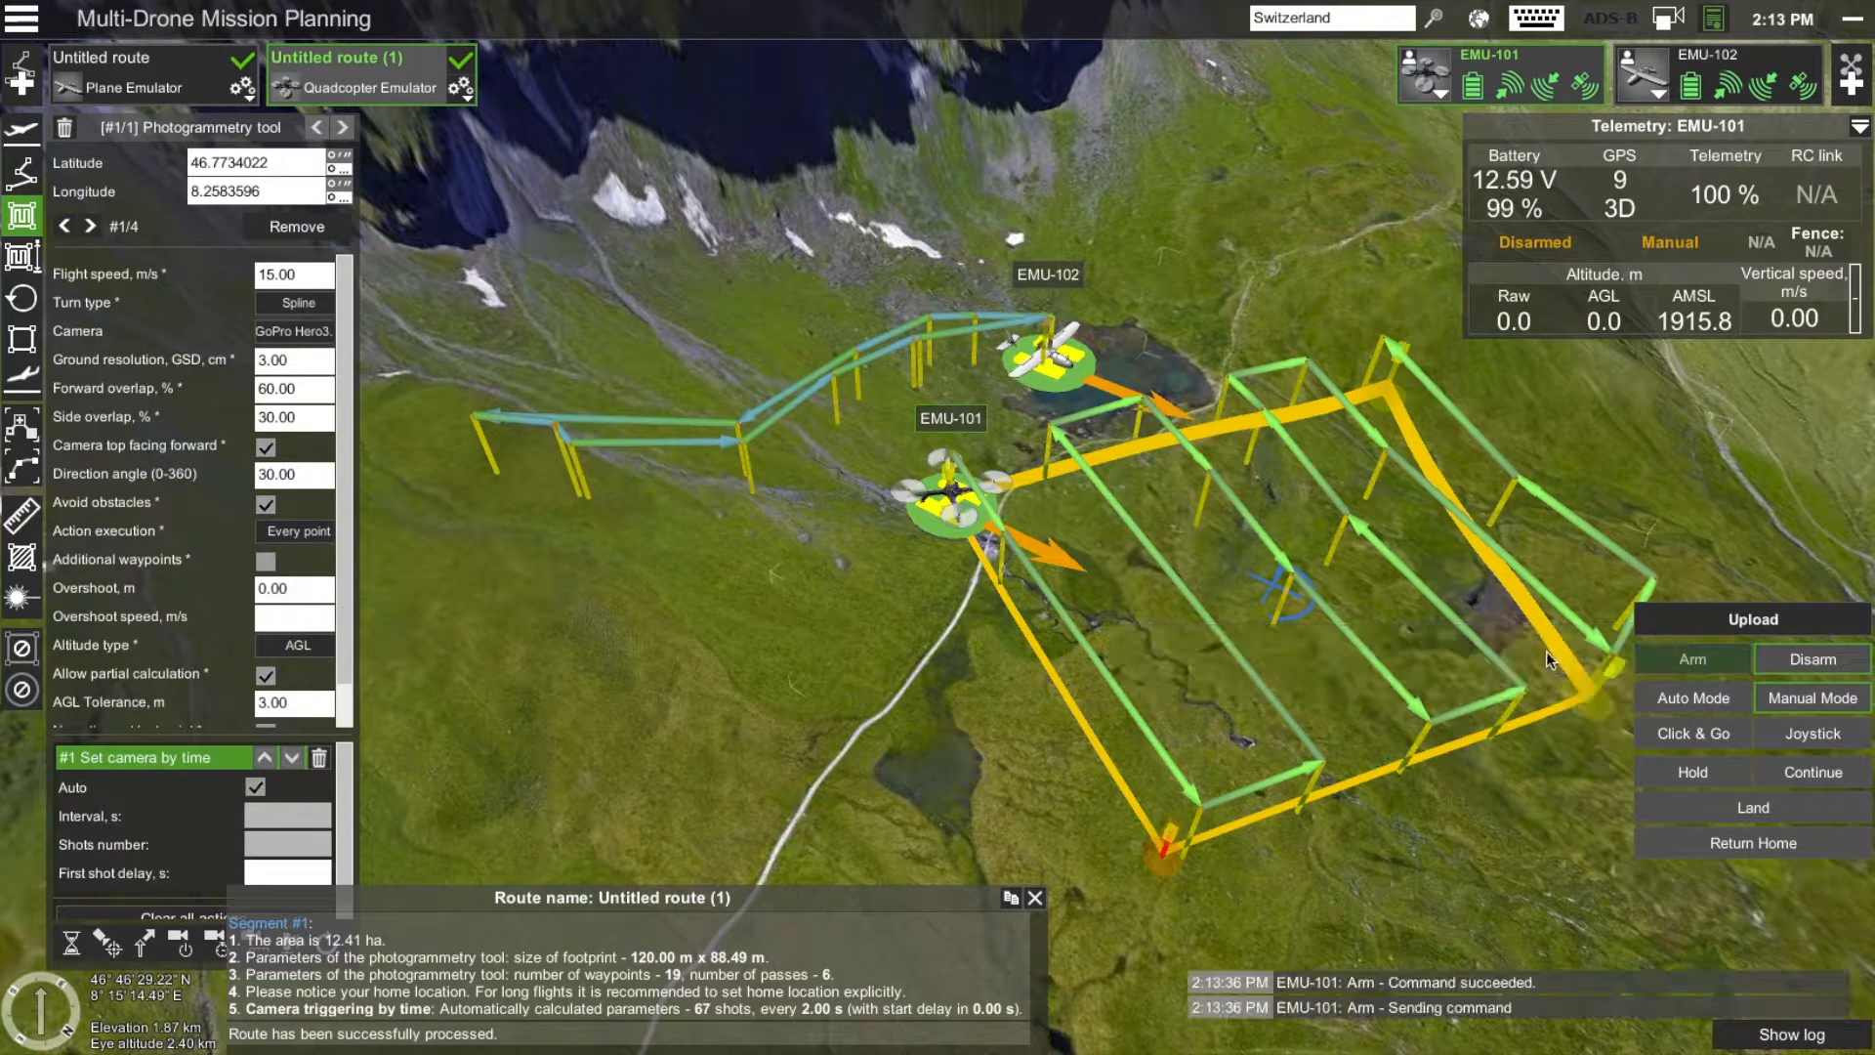
pyautogui.click(1671, 701)
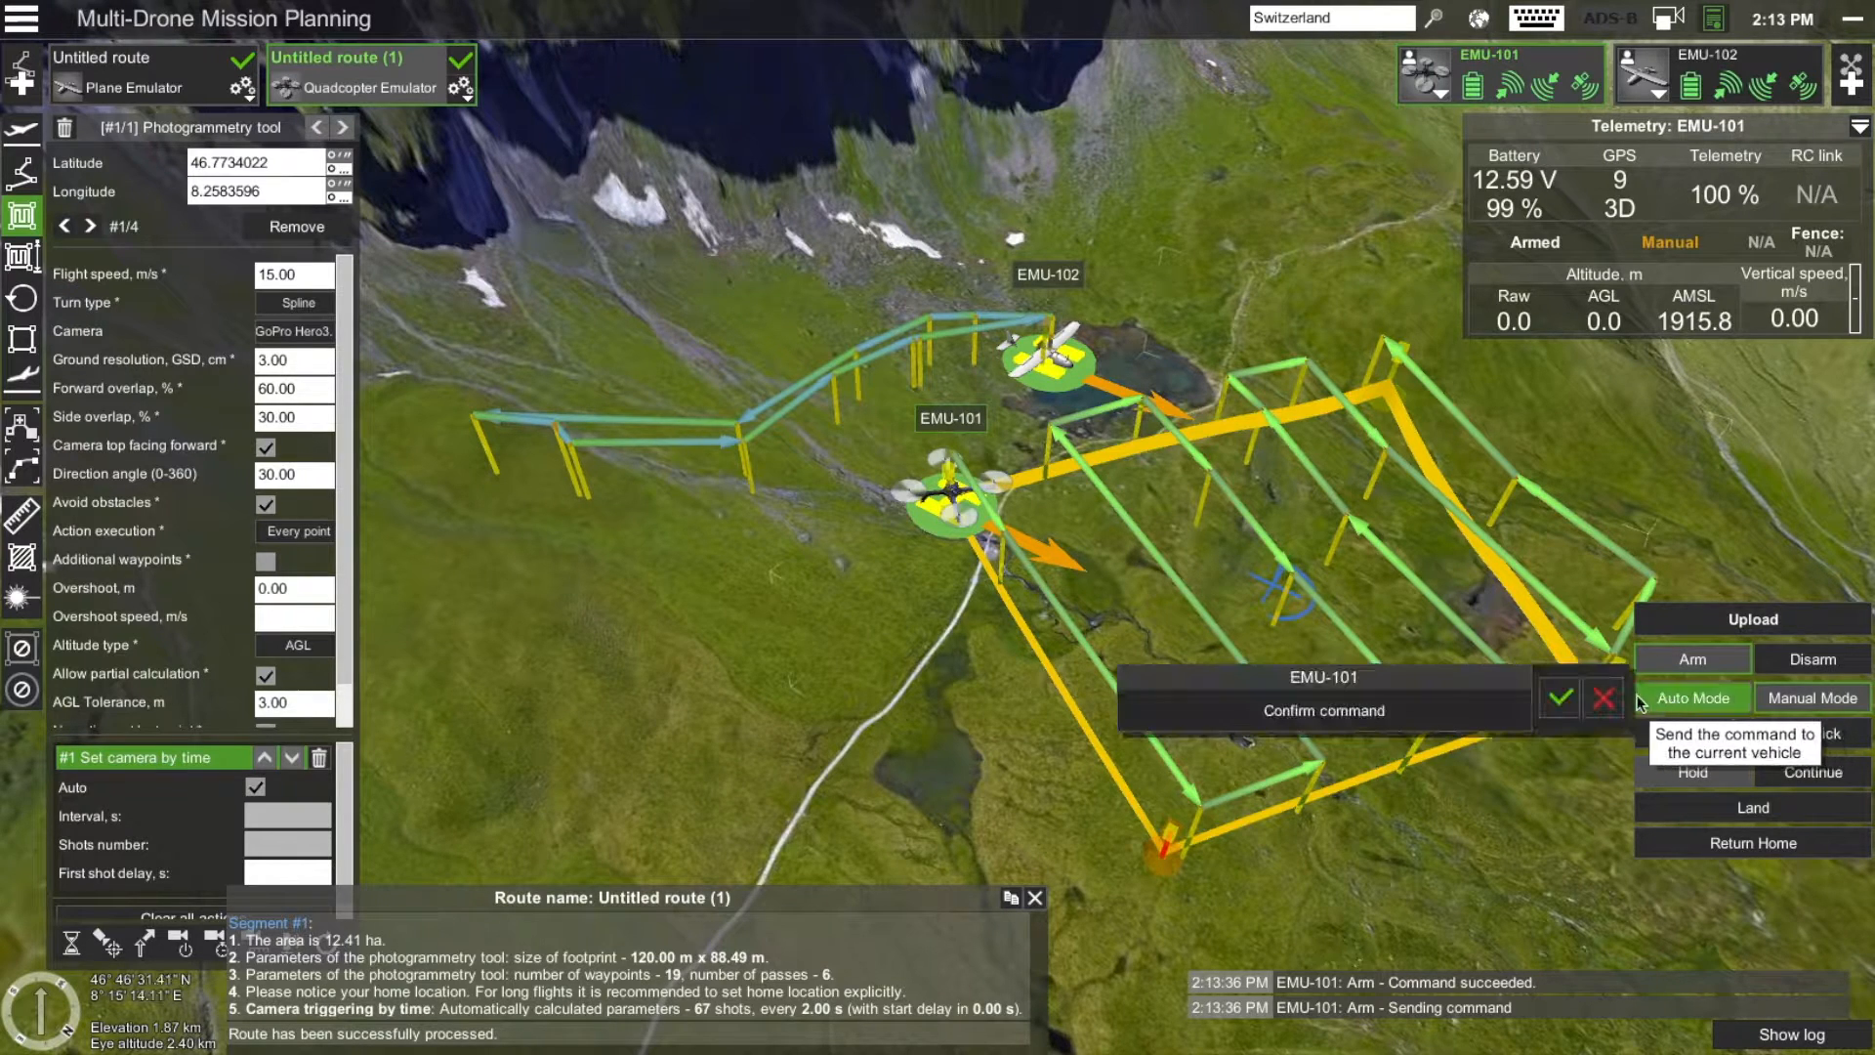
pyautogui.click(1572, 703)
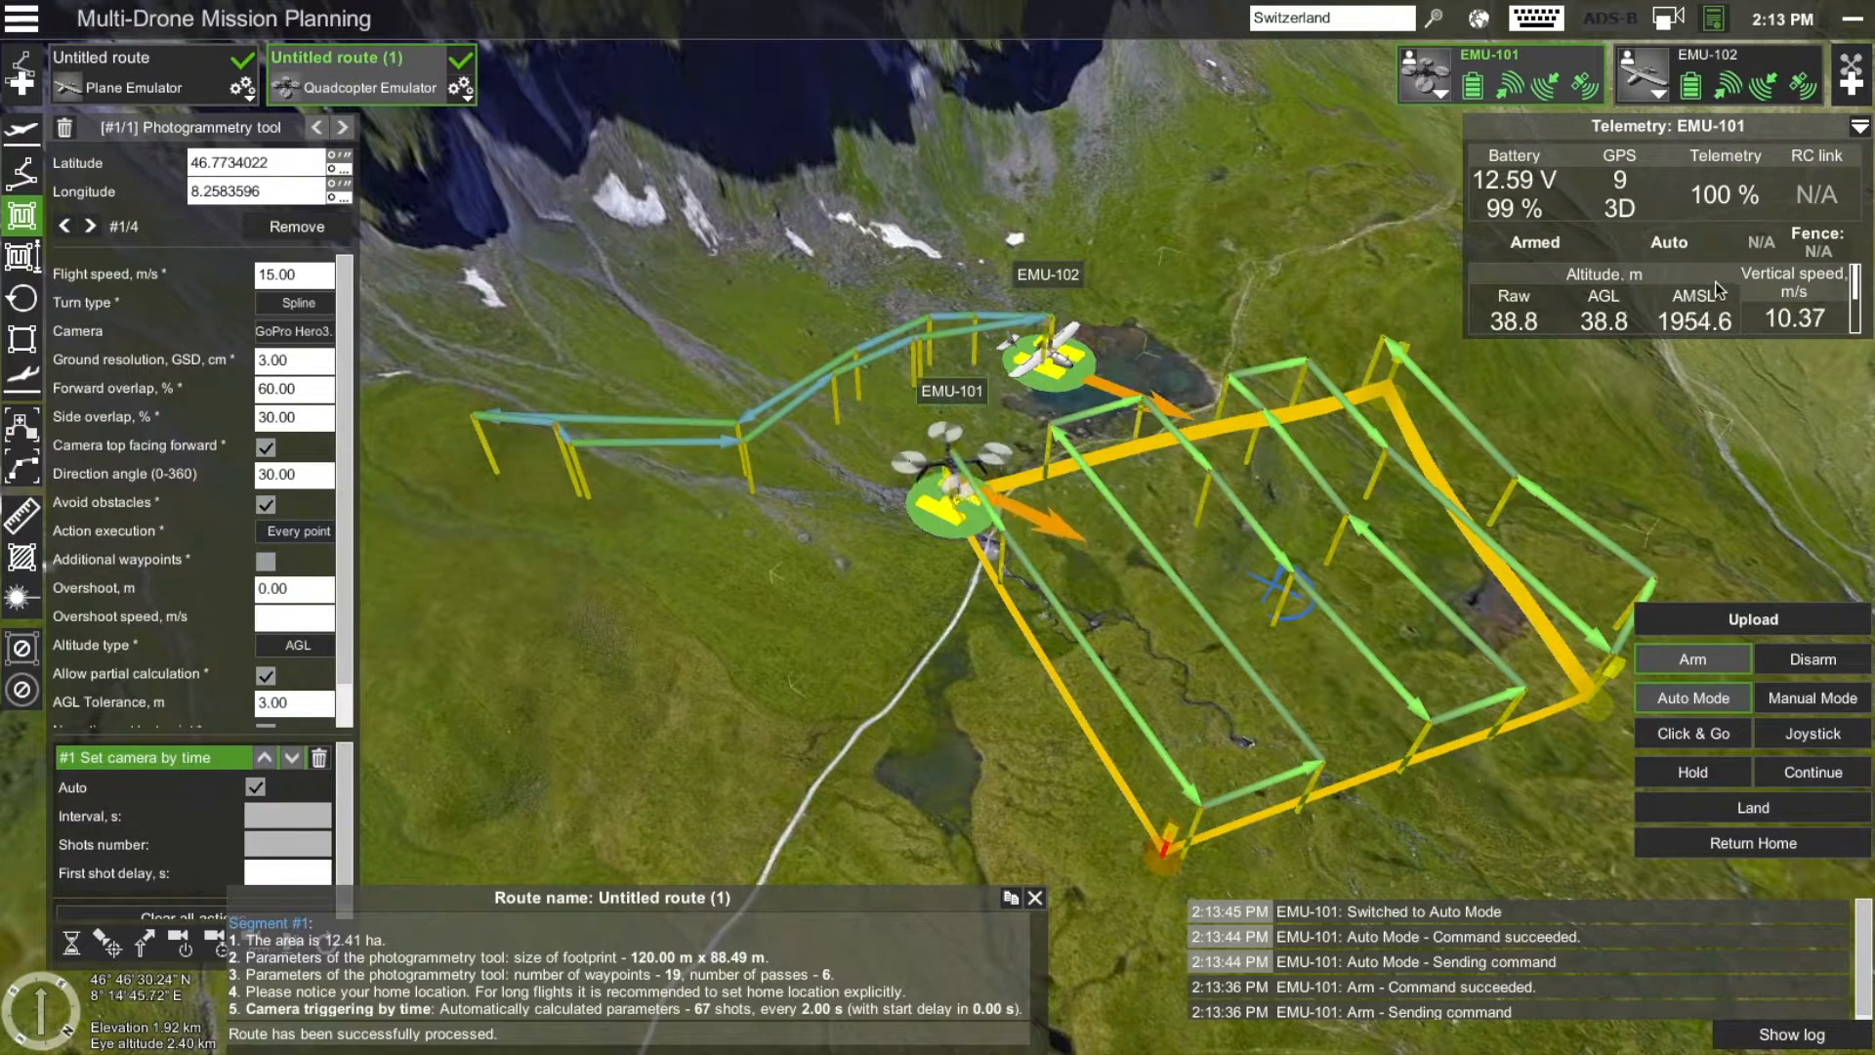
# Select EMU-102, arm it and switch it to Auto Mode, confirming both commands
pyautogui.click(1709, 61)
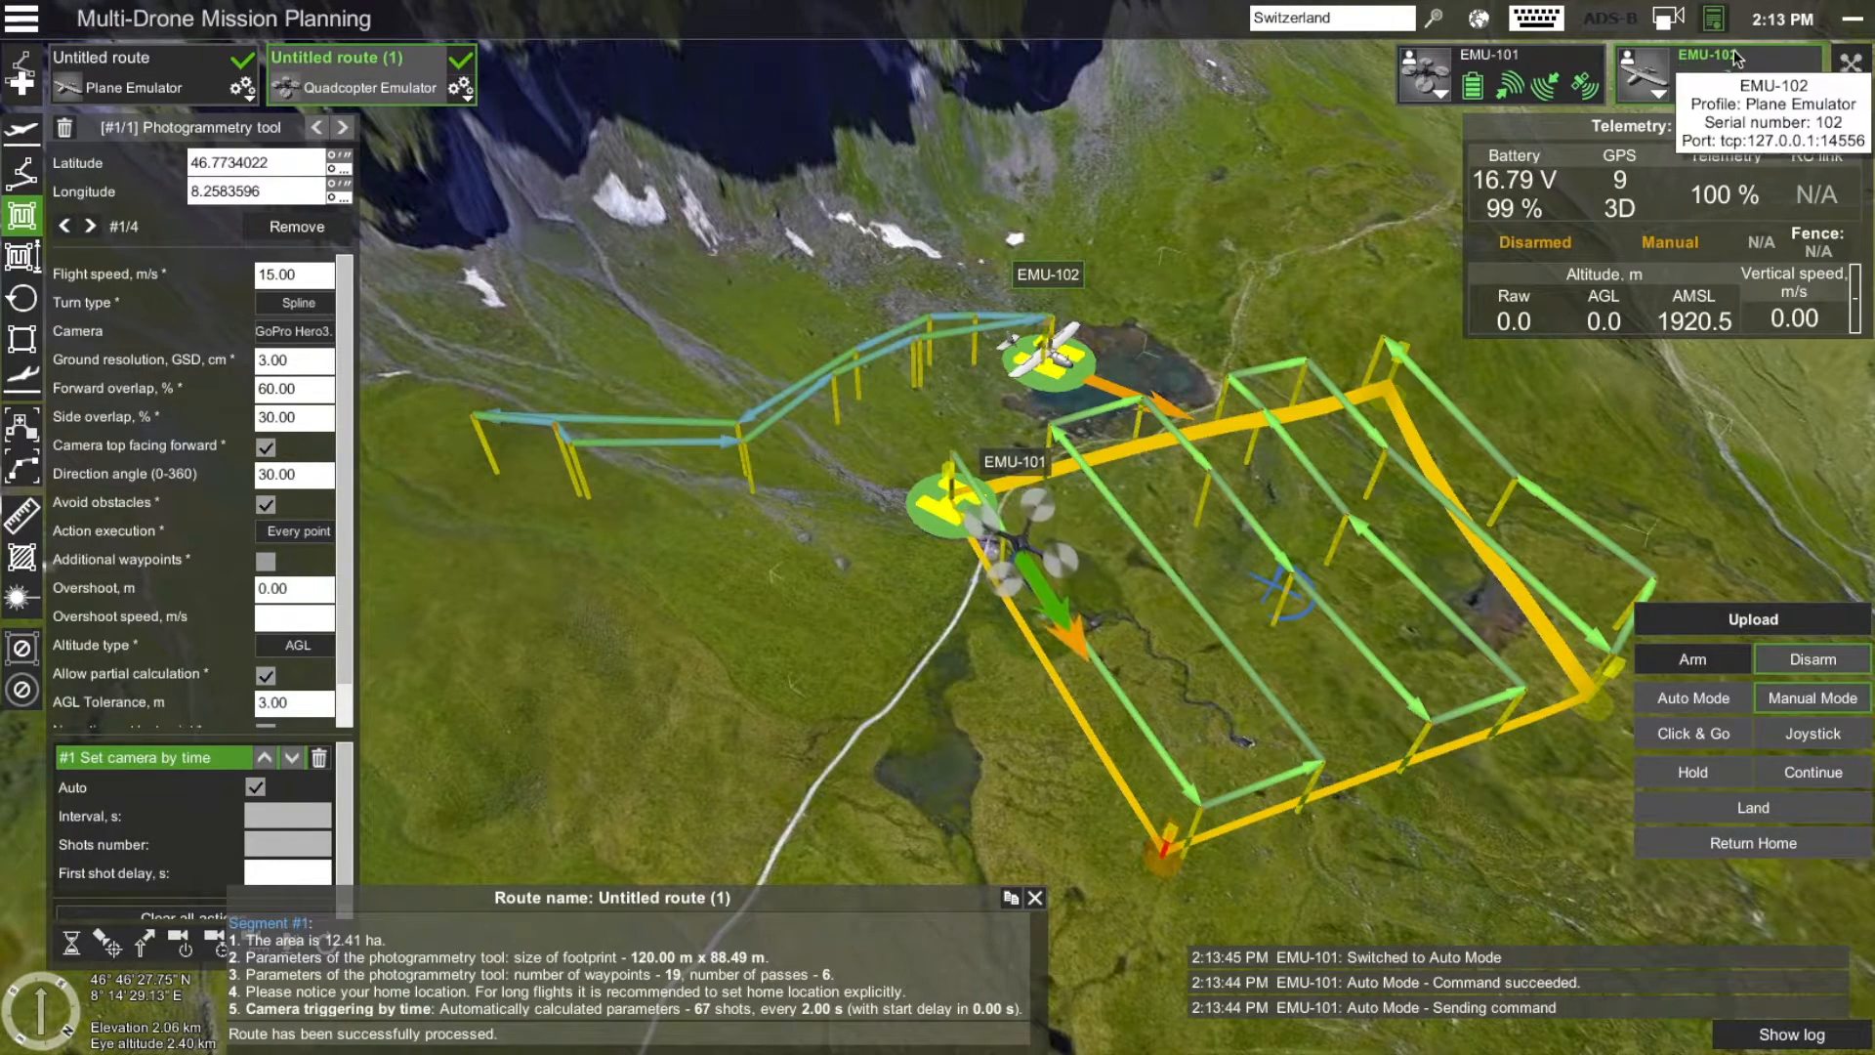
pyautogui.click(1714, 659)
pyautogui.click(1555, 655)
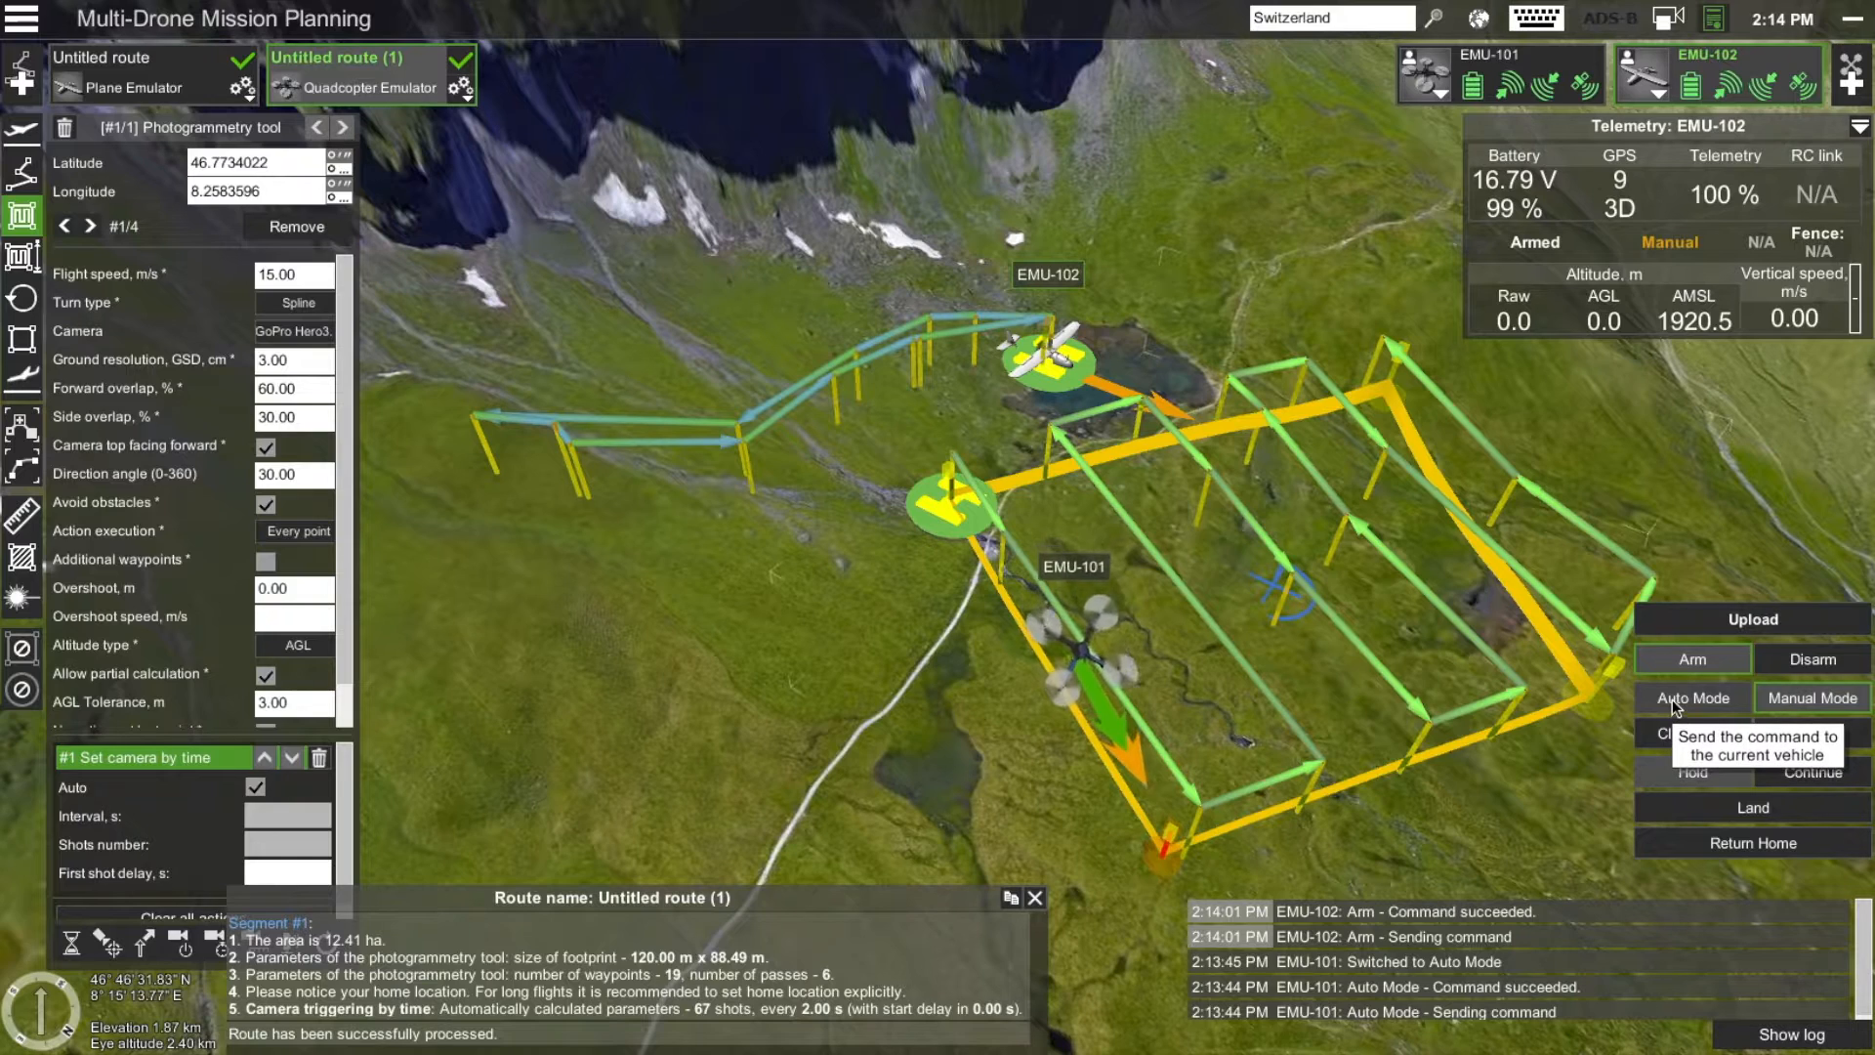
pyautogui.click(1674, 701)
pyautogui.click(1559, 699)
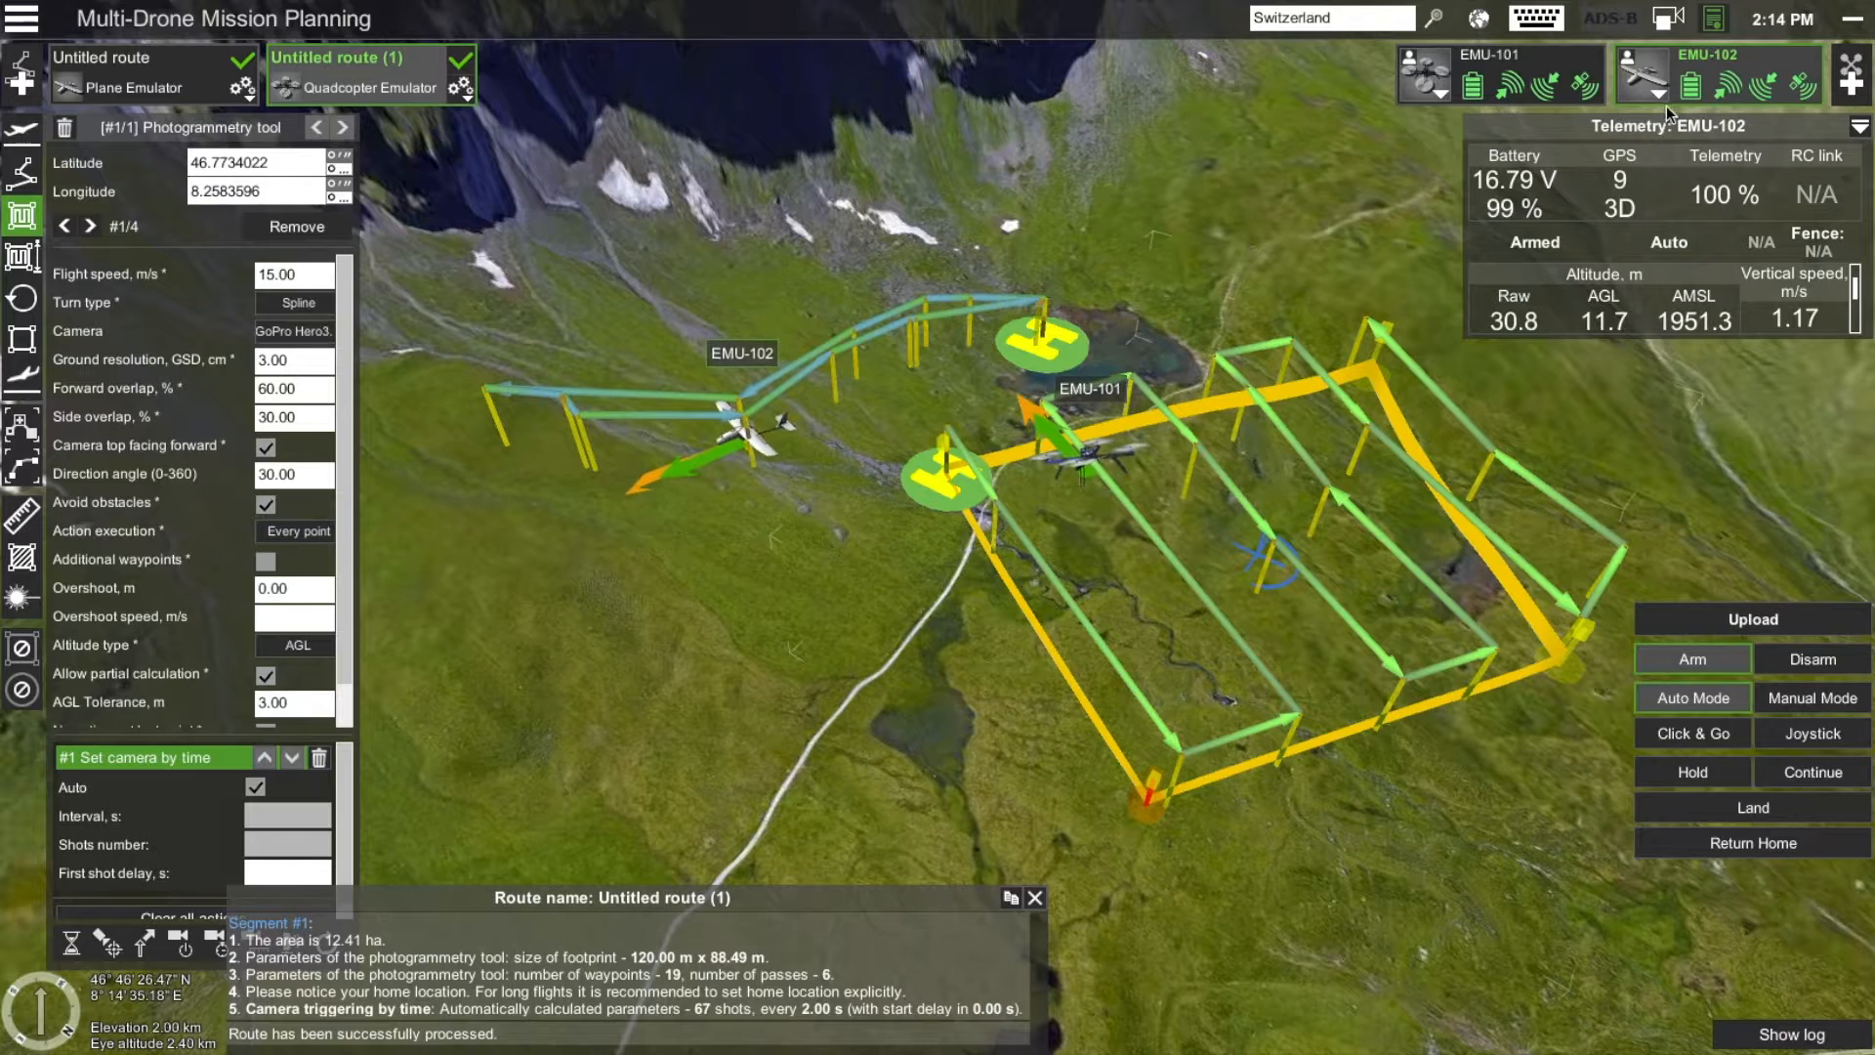
# Hide the avatar of EMU-102 on the map and show it again
pyautogui.click(1660, 94)
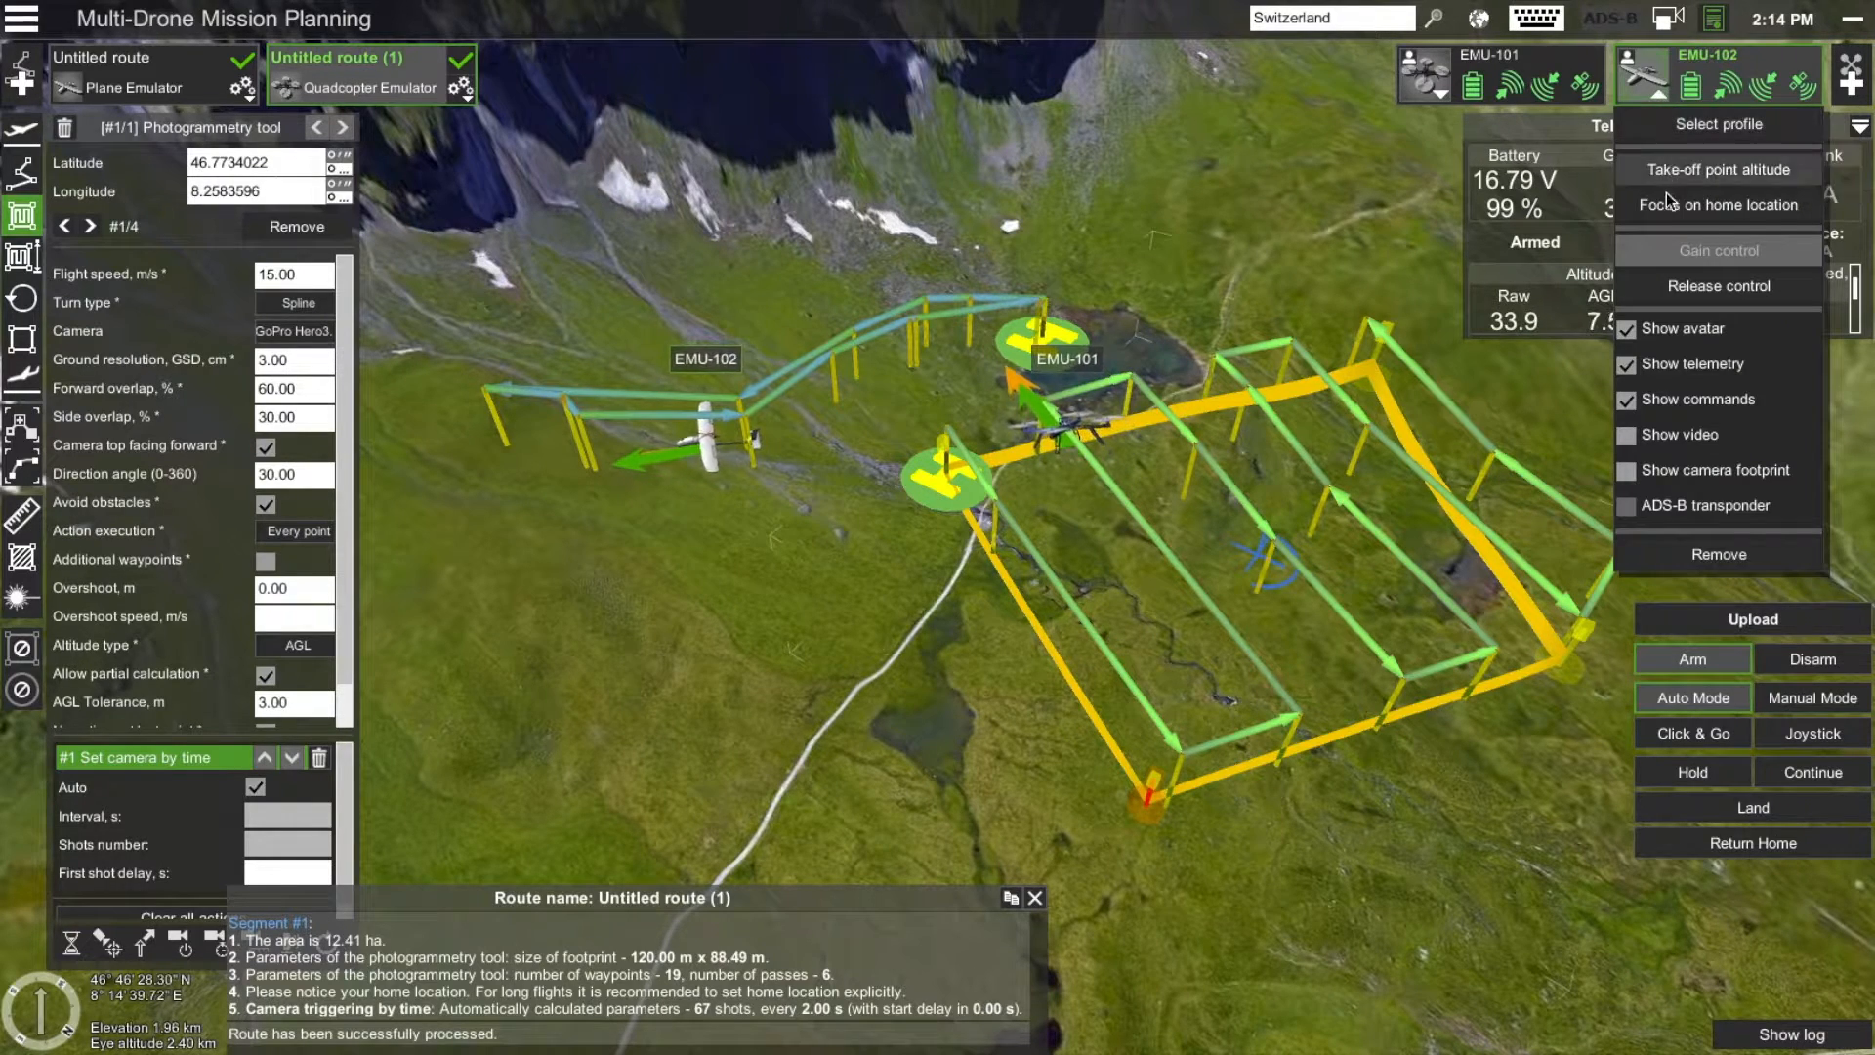
pyautogui.click(1626, 330)
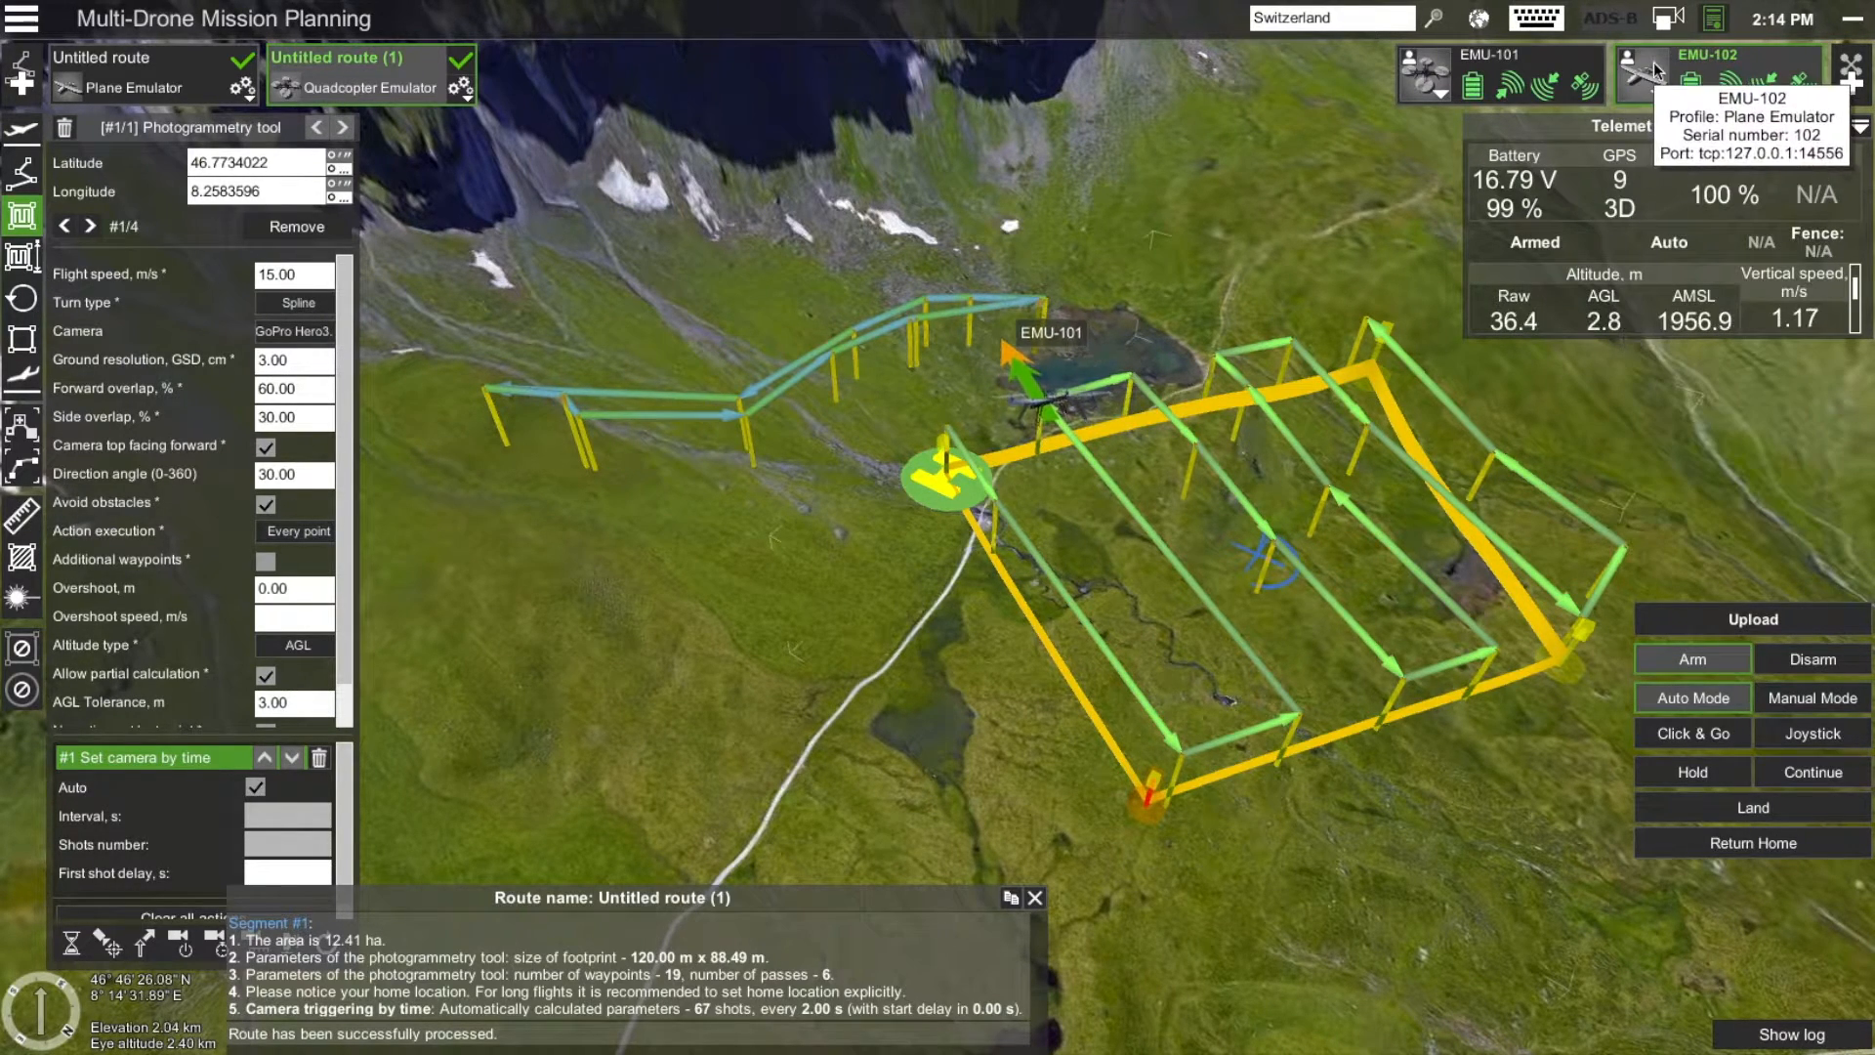
pyautogui.click(1653, 93)
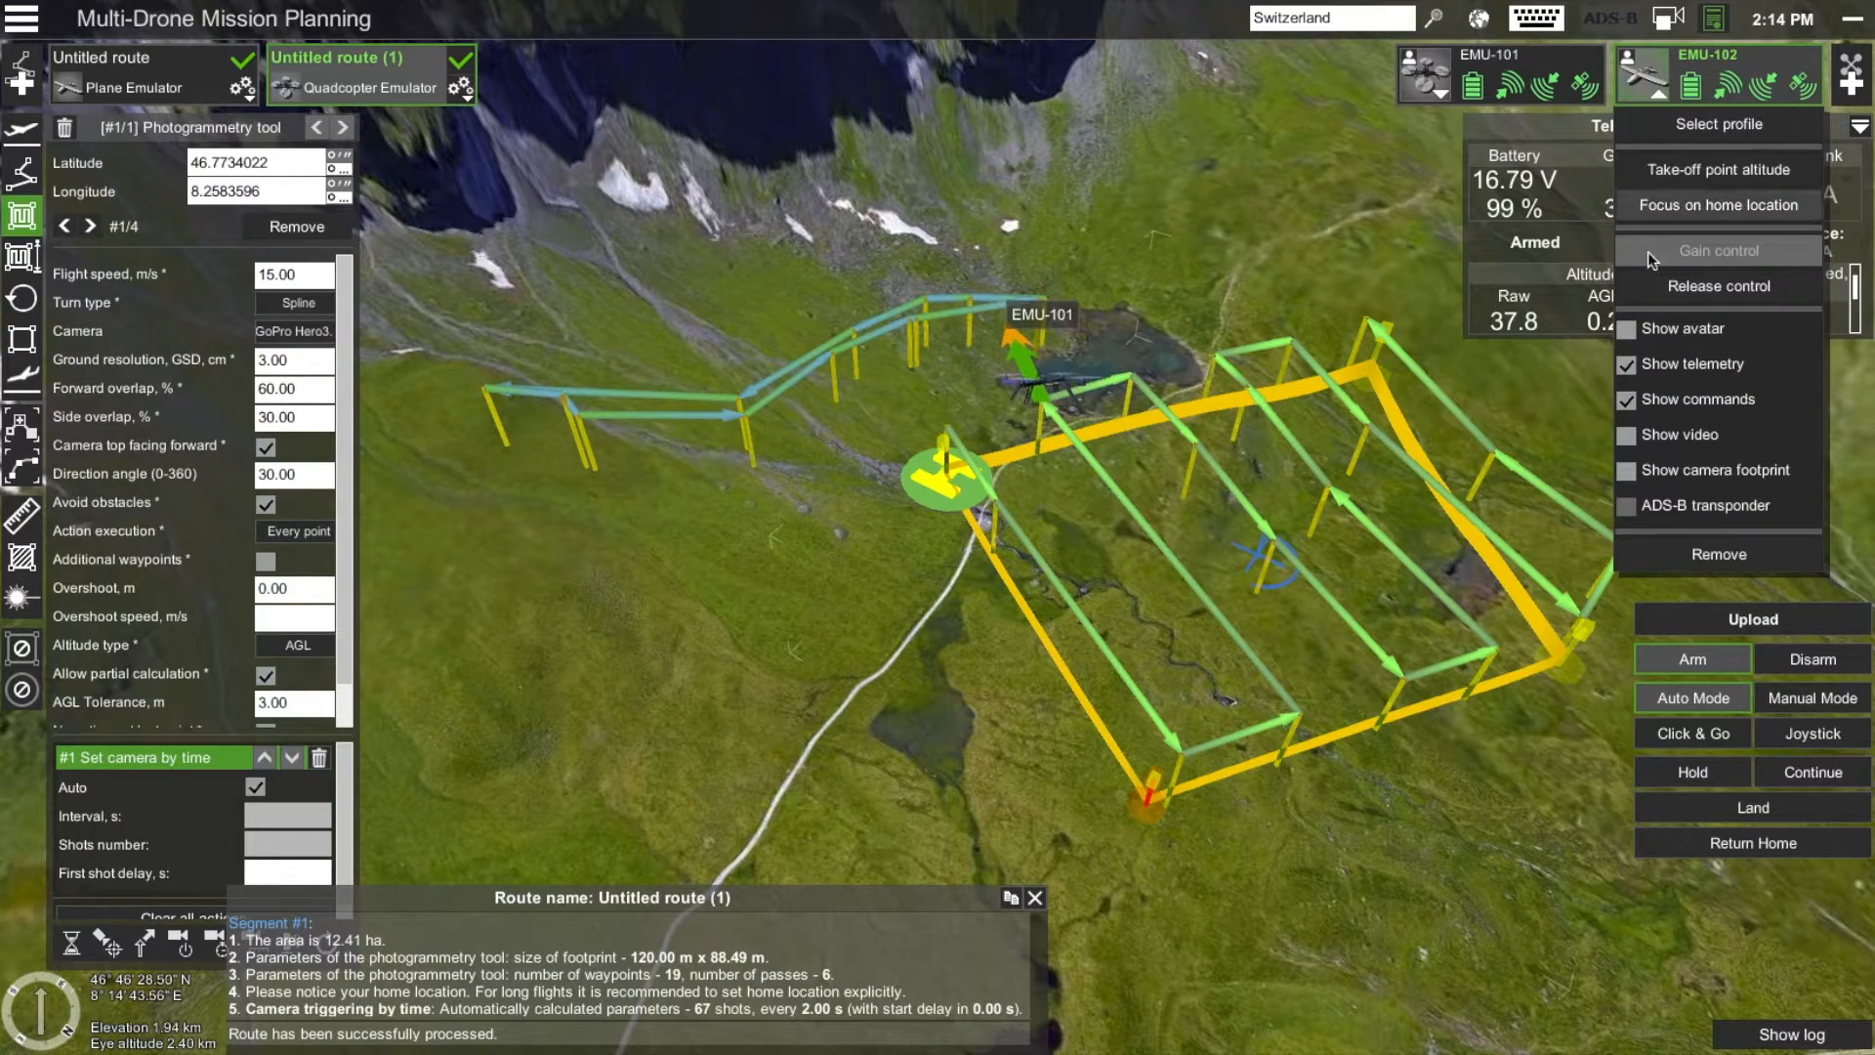
pyautogui.click(1626, 330)
# Hide the telemetry of EMU-102 and show it again, then hide the vehicle's commands
pyautogui.click(1663, 91)
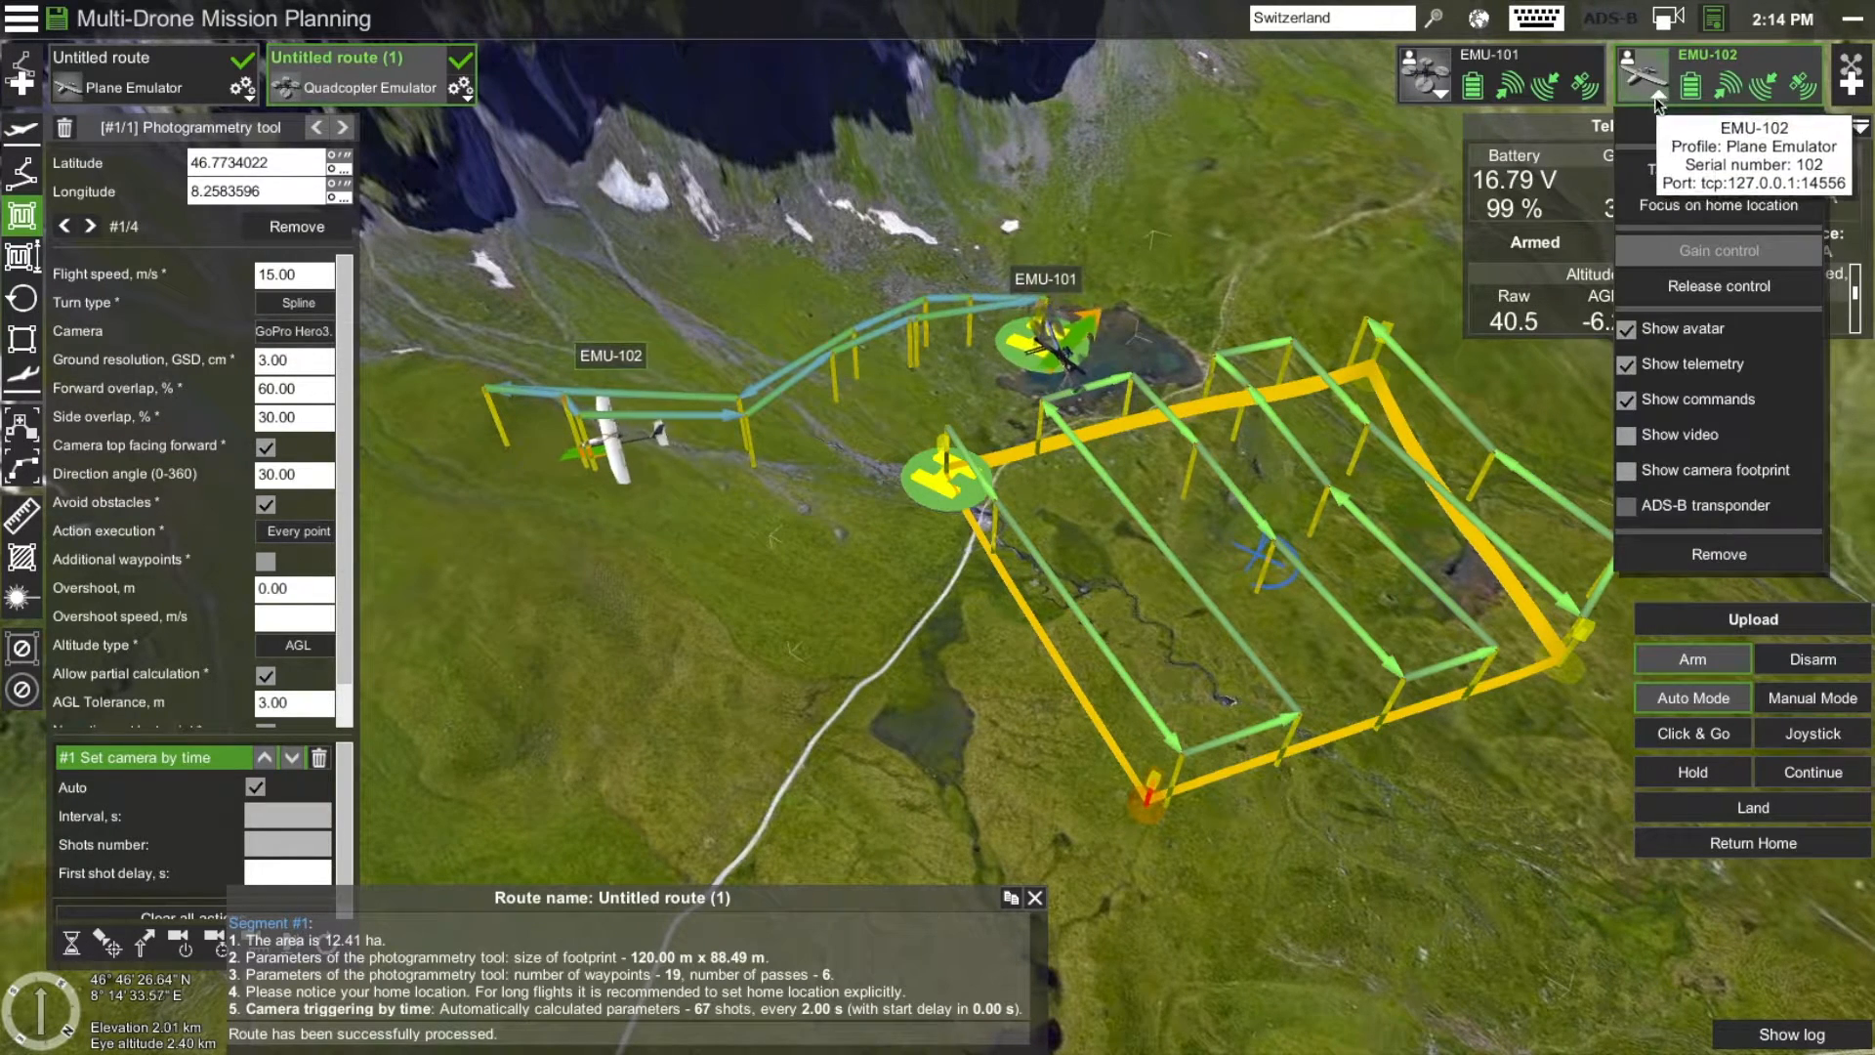
pyautogui.click(1626, 366)
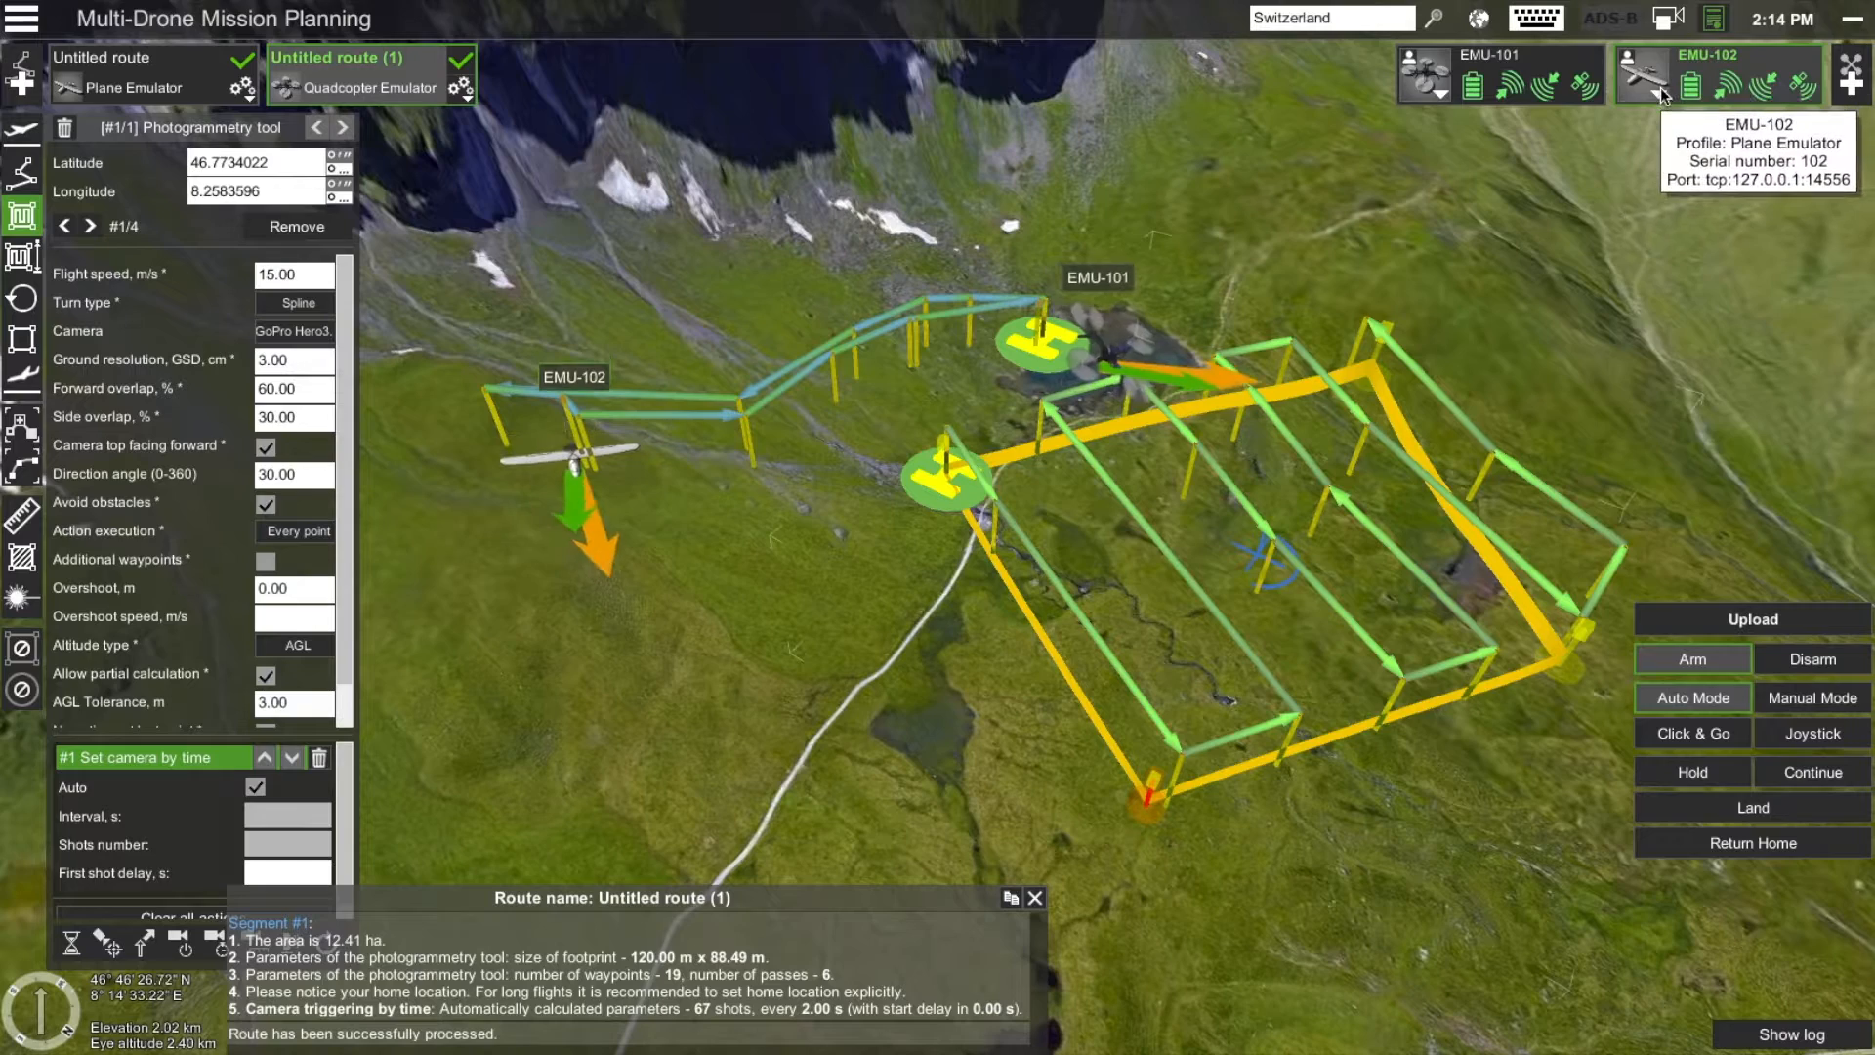
pyautogui.click(1663, 92)
pyautogui.click(1627, 364)
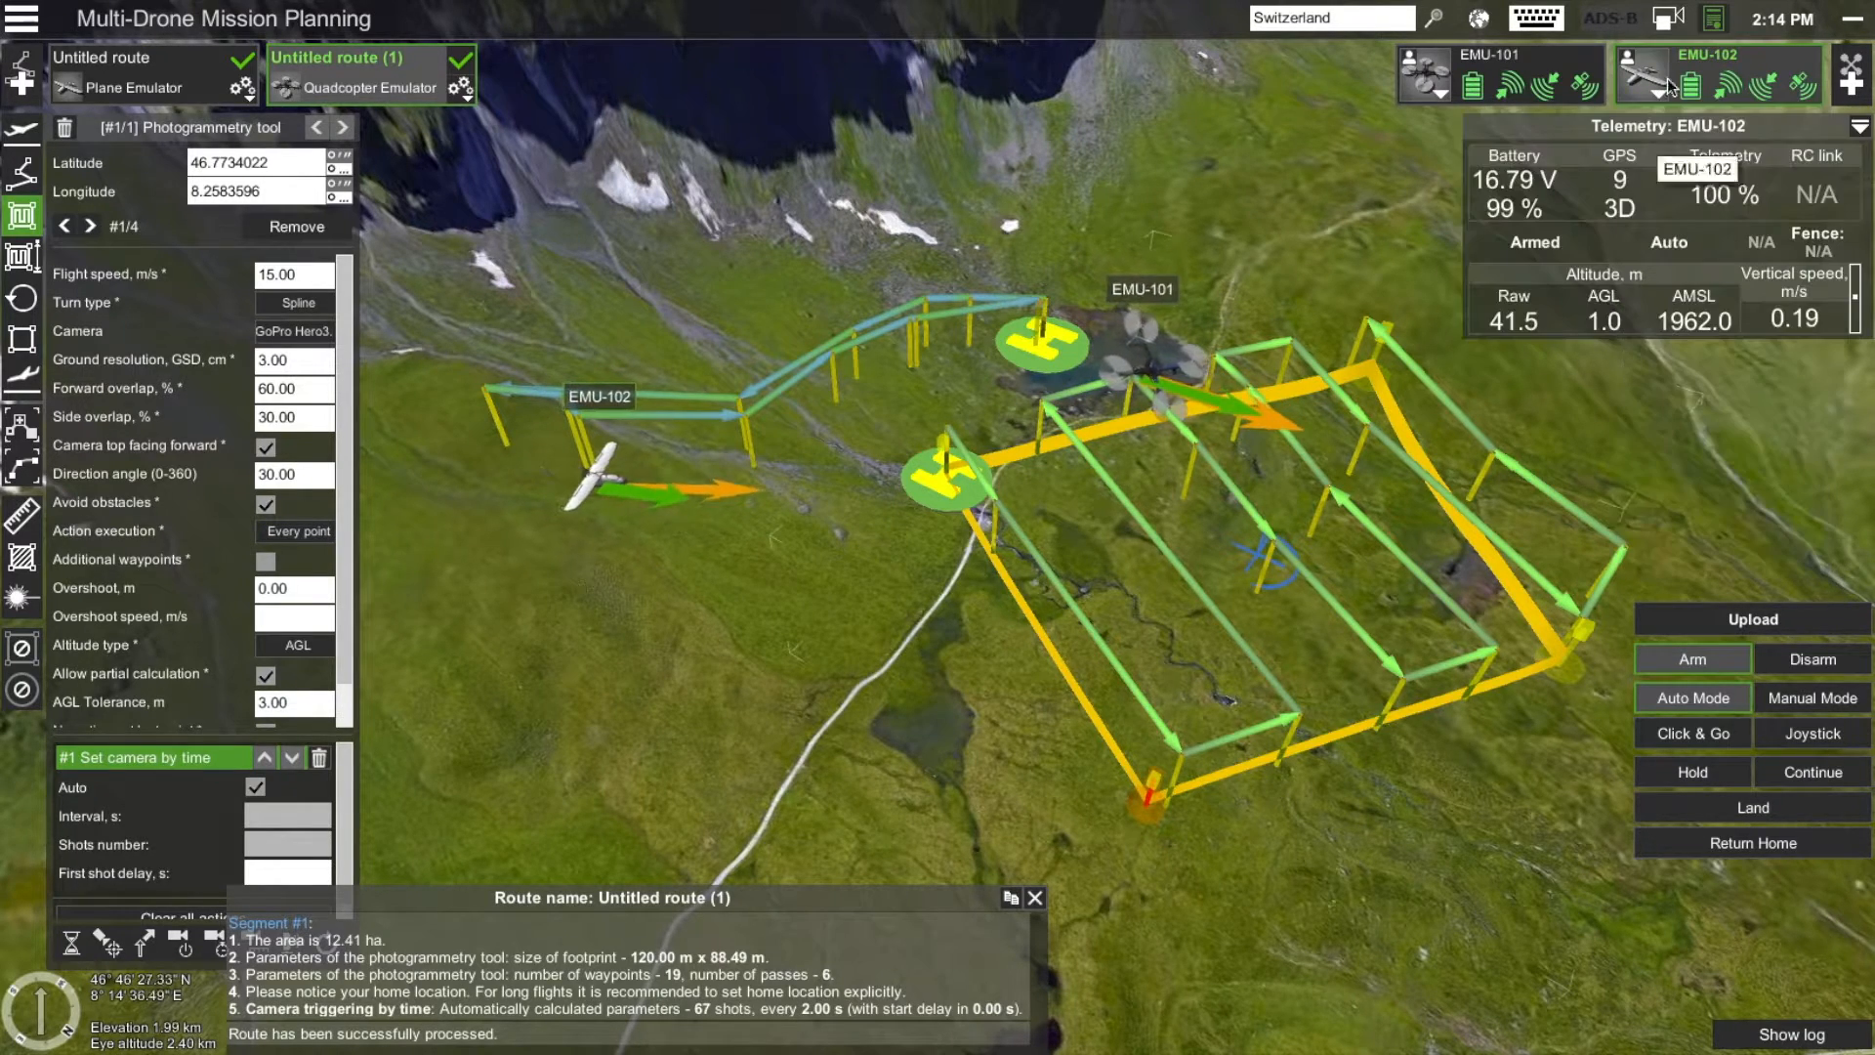
pyautogui.click(1663, 92)
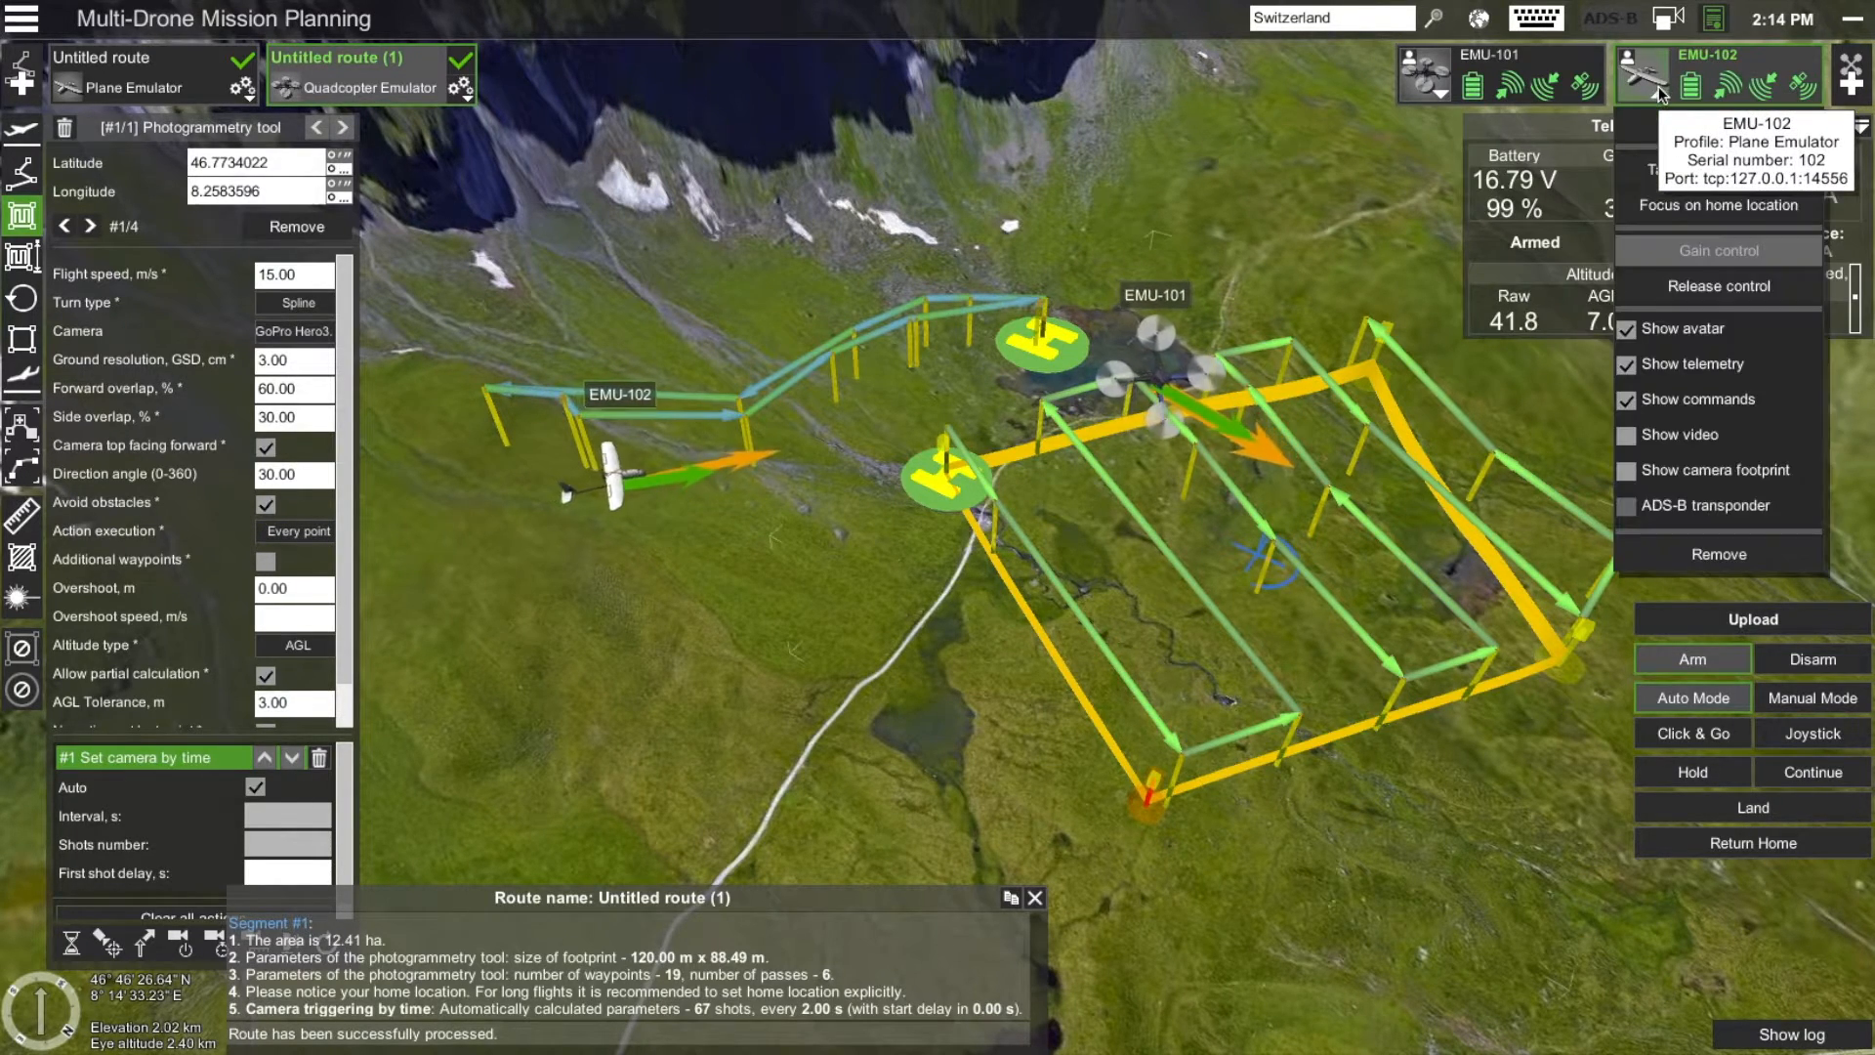
pyautogui.click(1627, 399)
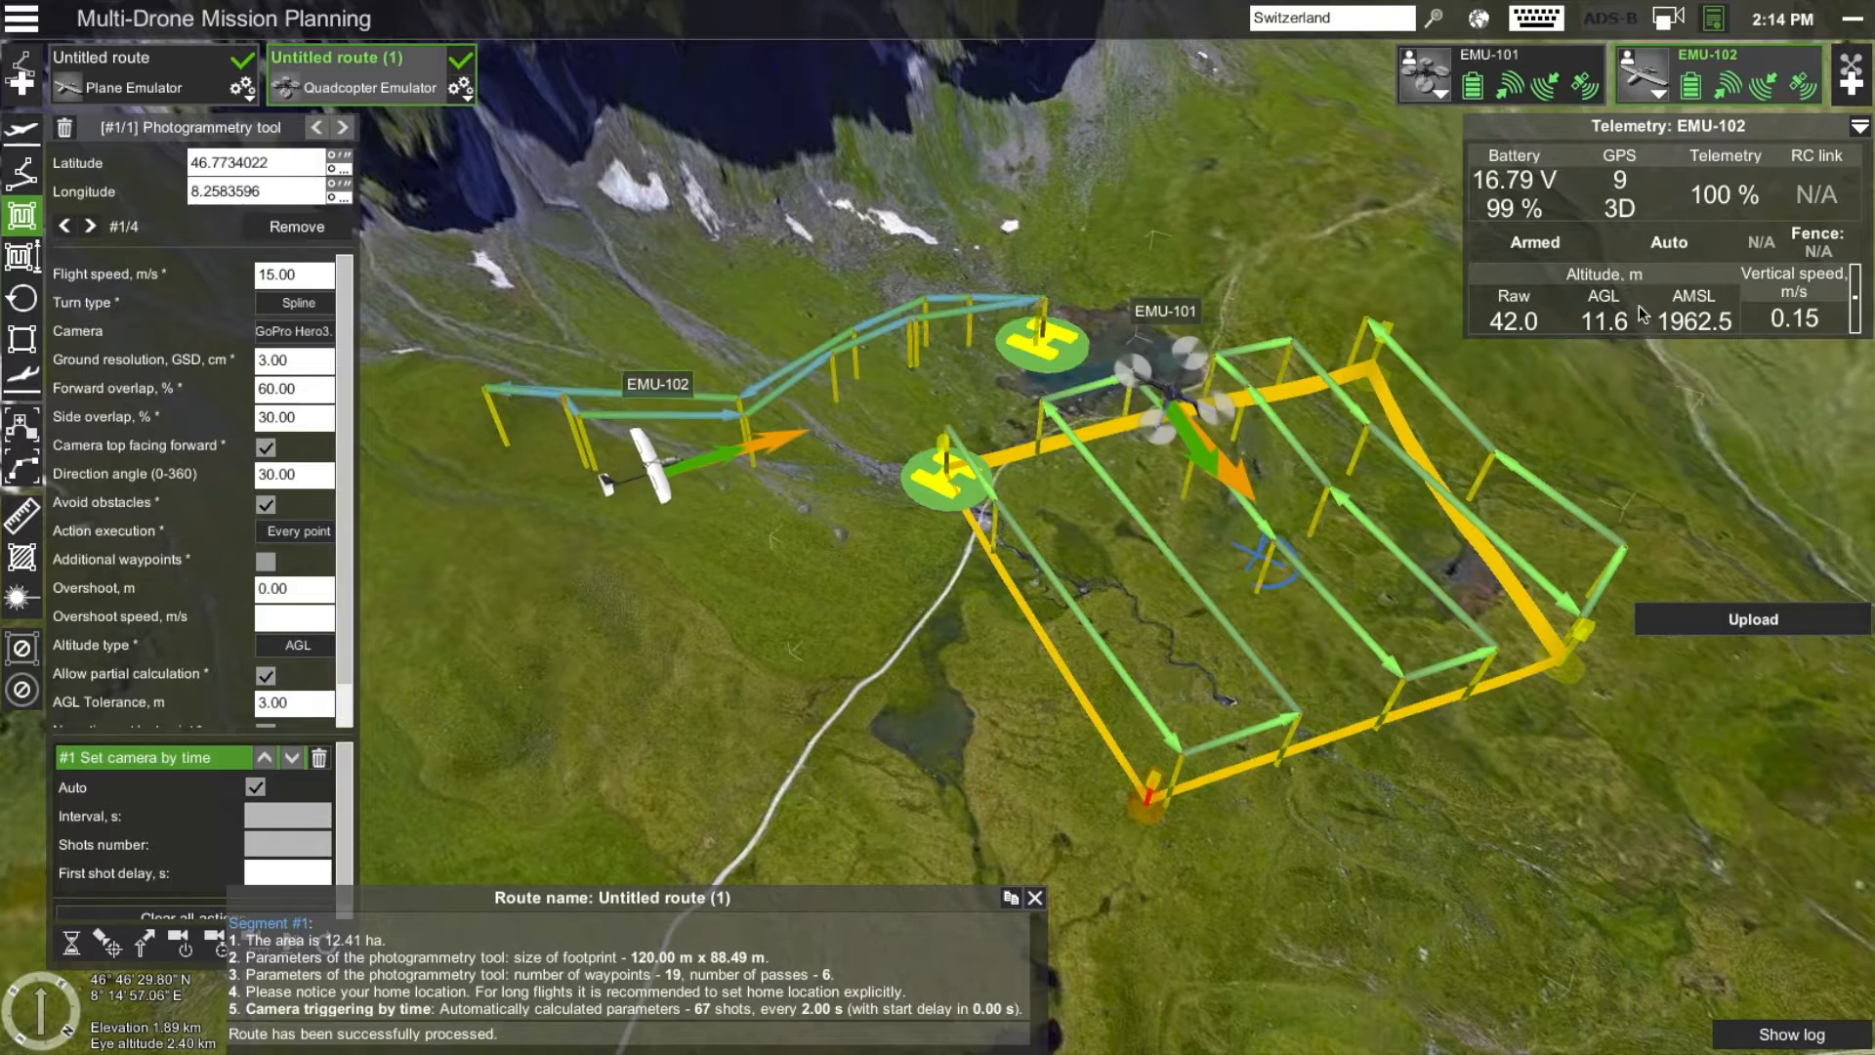
# Show the commands of EMU-102 again
pyautogui.click(1663, 91)
pyautogui.click(1627, 400)
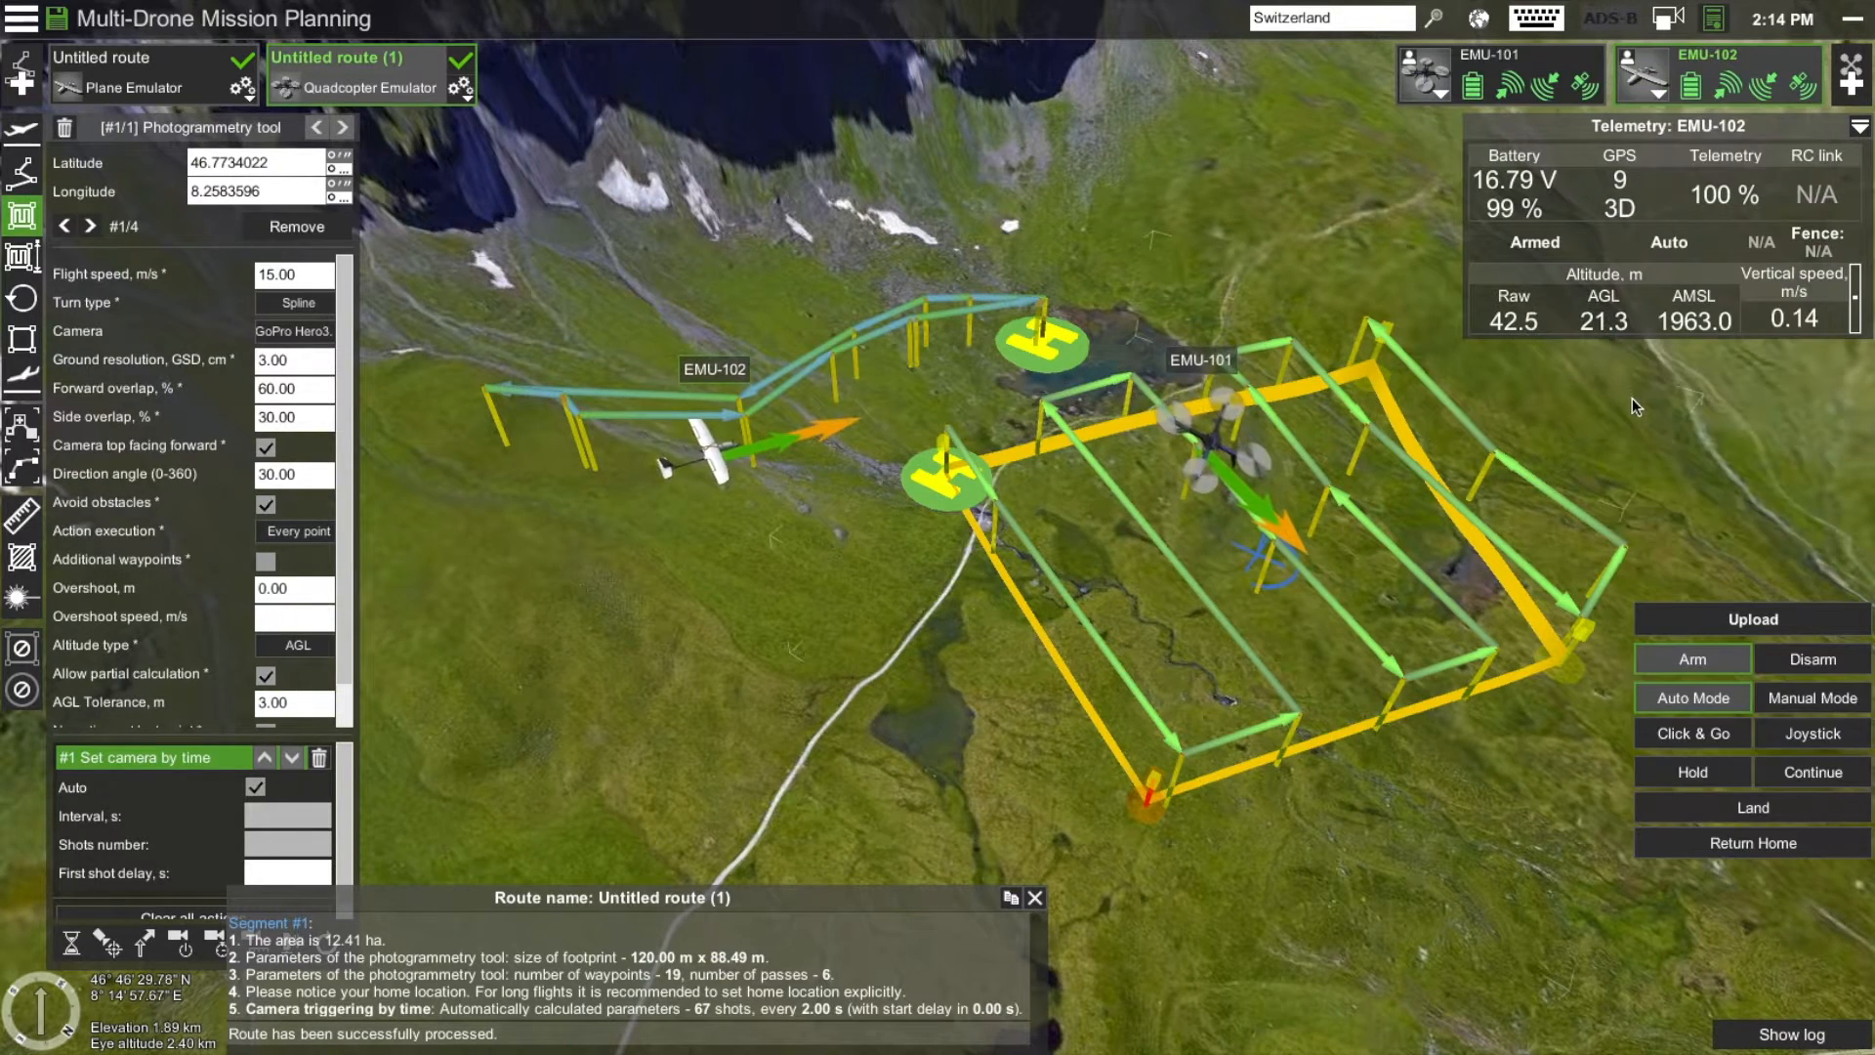
# Remove EMU-102 from the mission and add it back as a vehicle
pyautogui.click(1648, 93)
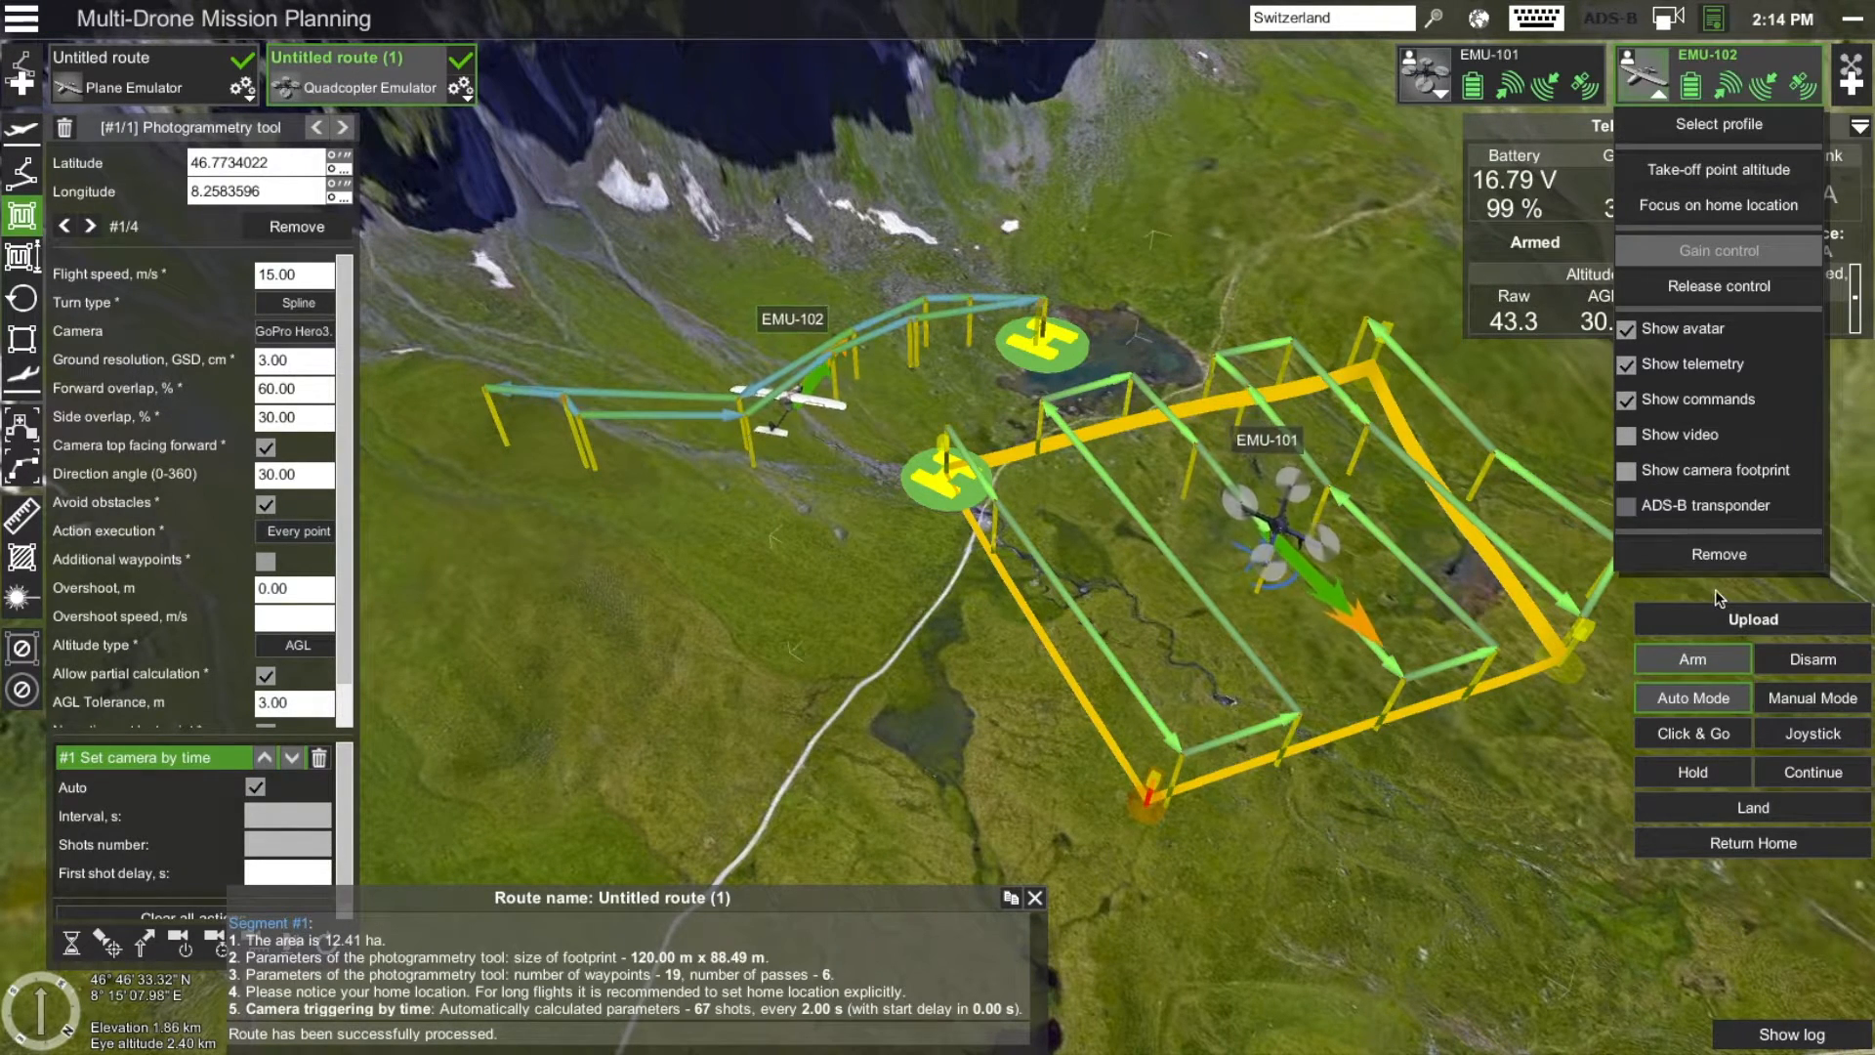
pyautogui.click(1683, 555)
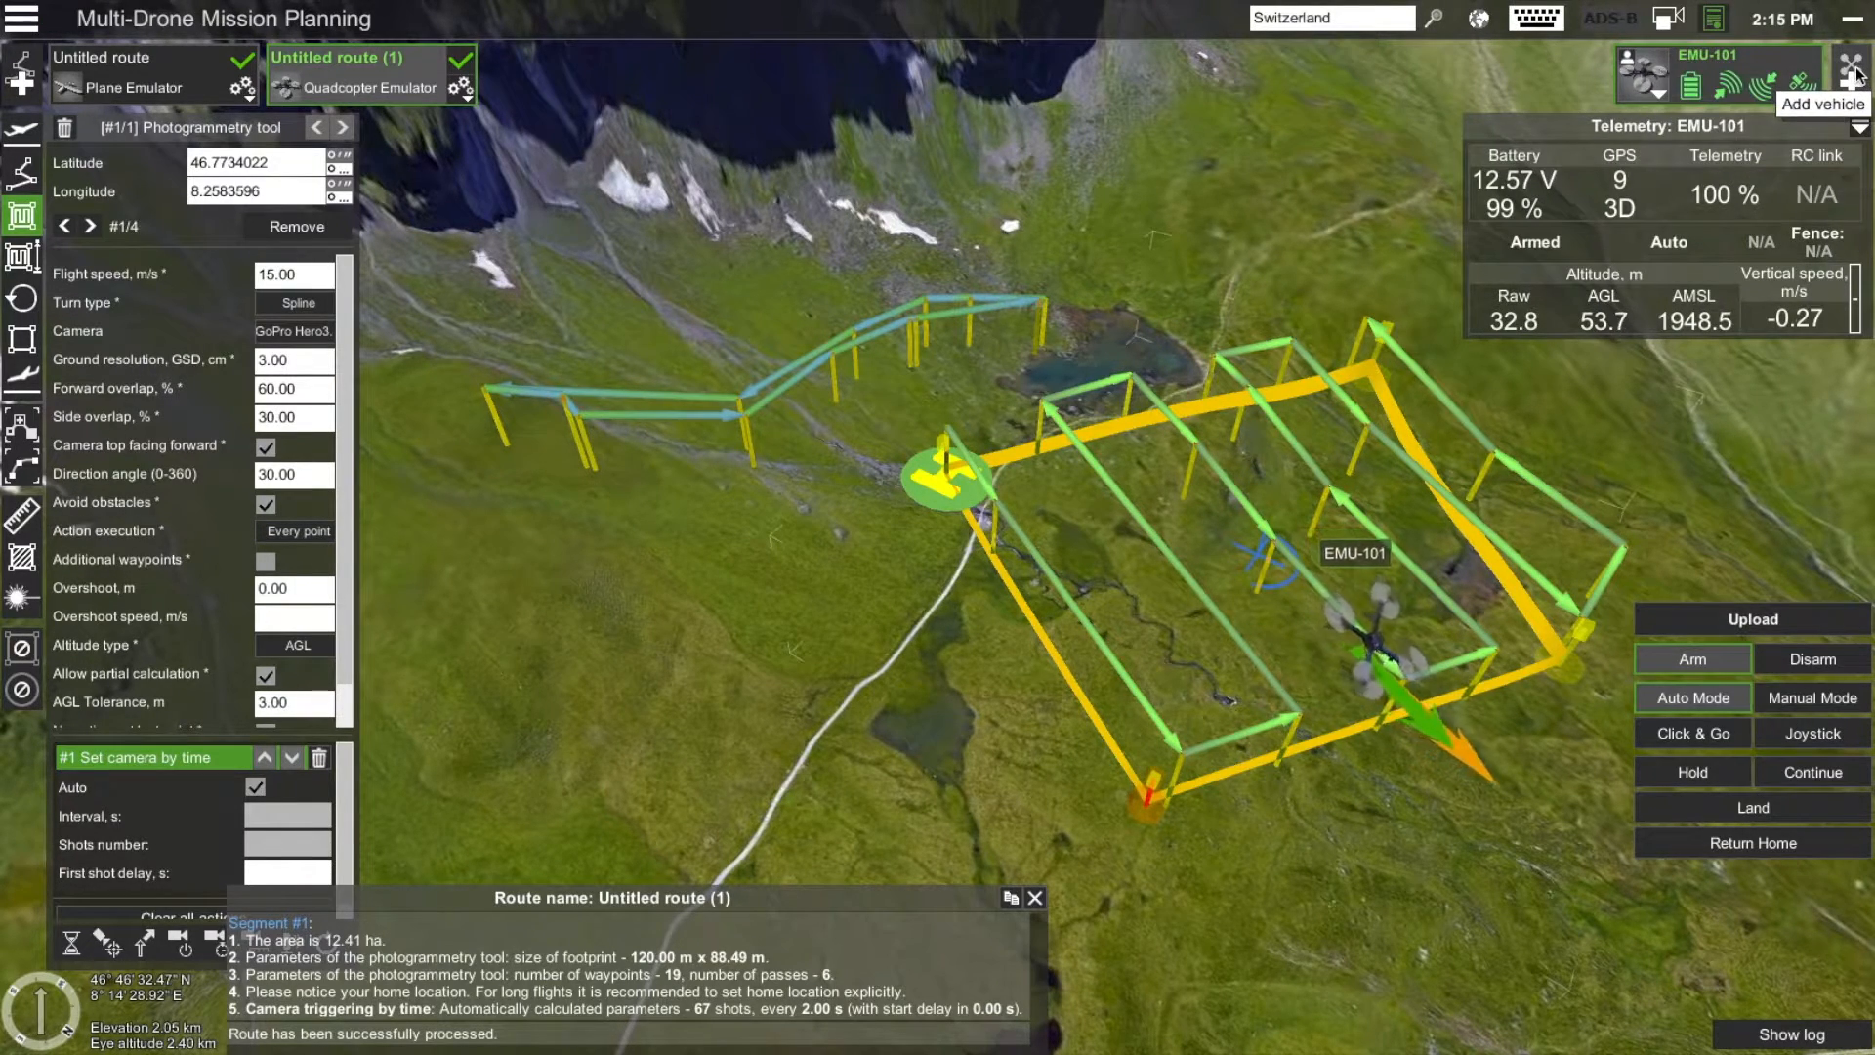
pyautogui.click(1692, 82)
pyautogui.click(1722, 104)
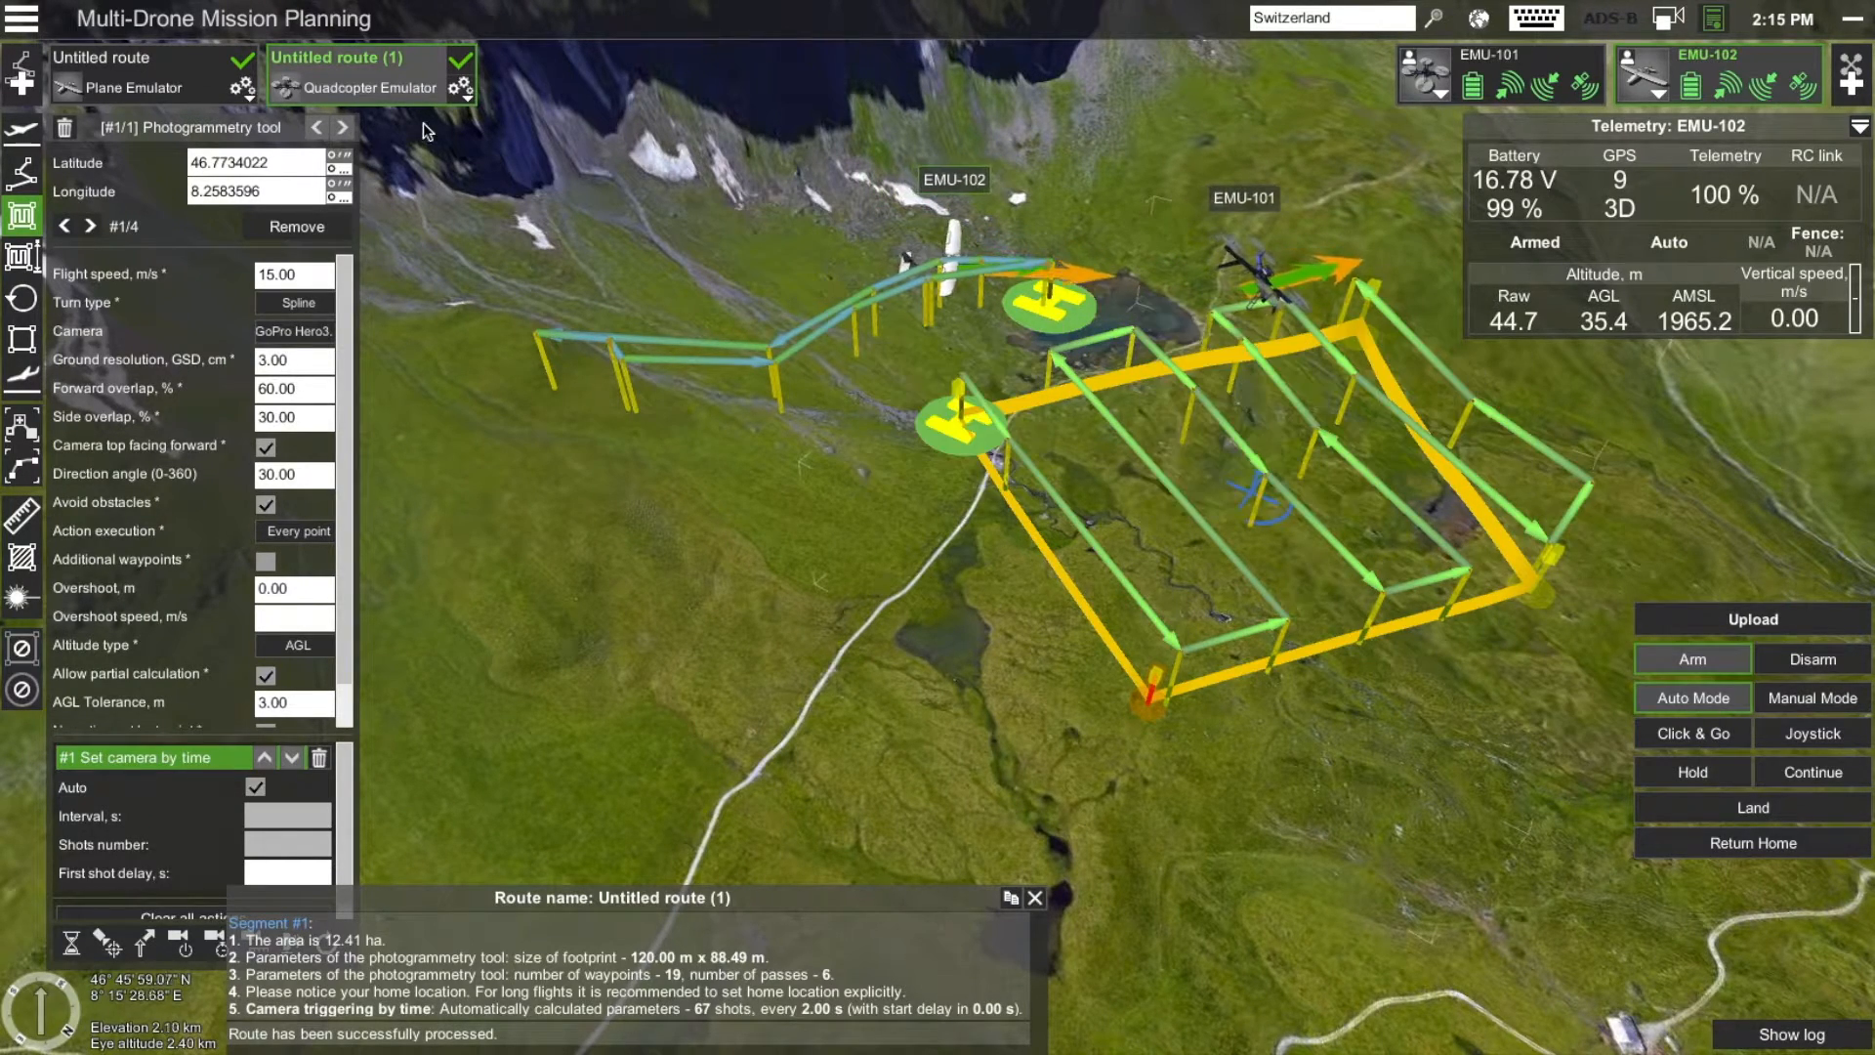
# Hide the Quadcopter Emulator route on the map and show it again
pyautogui.click(459, 91)
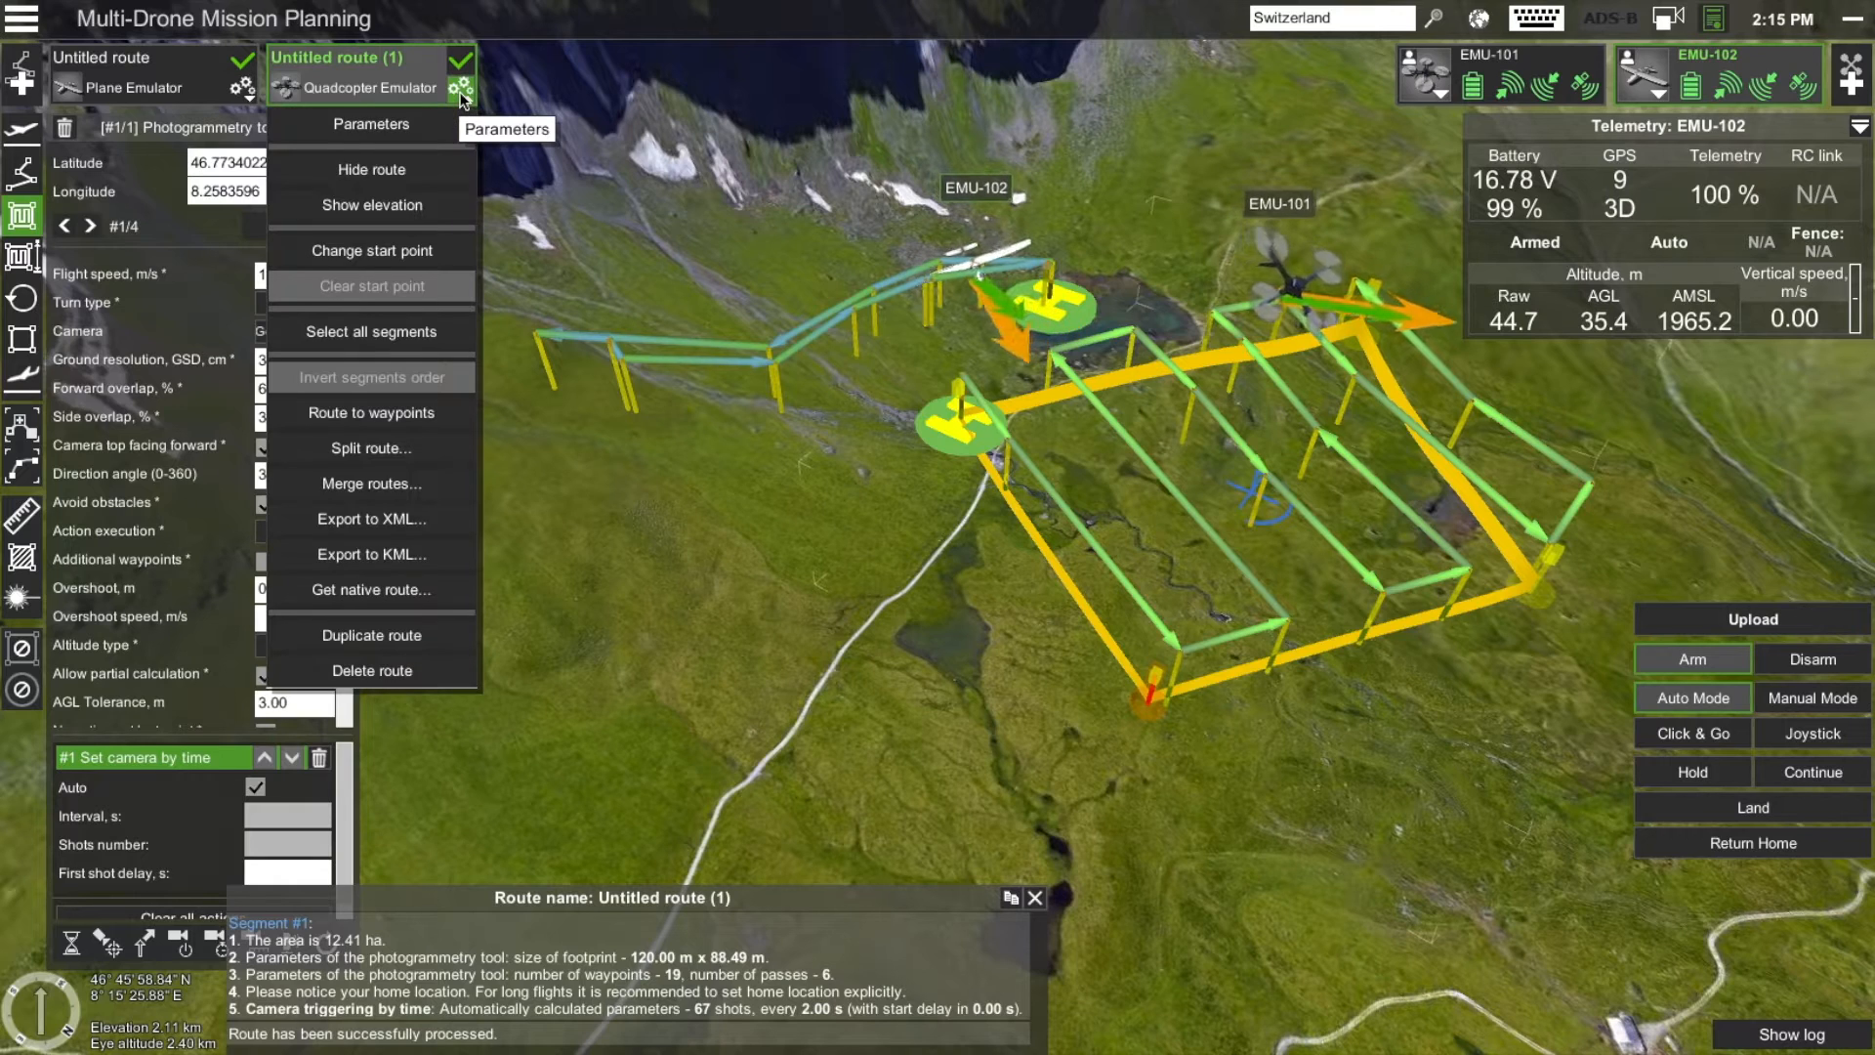
pyautogui.click(389, 173)
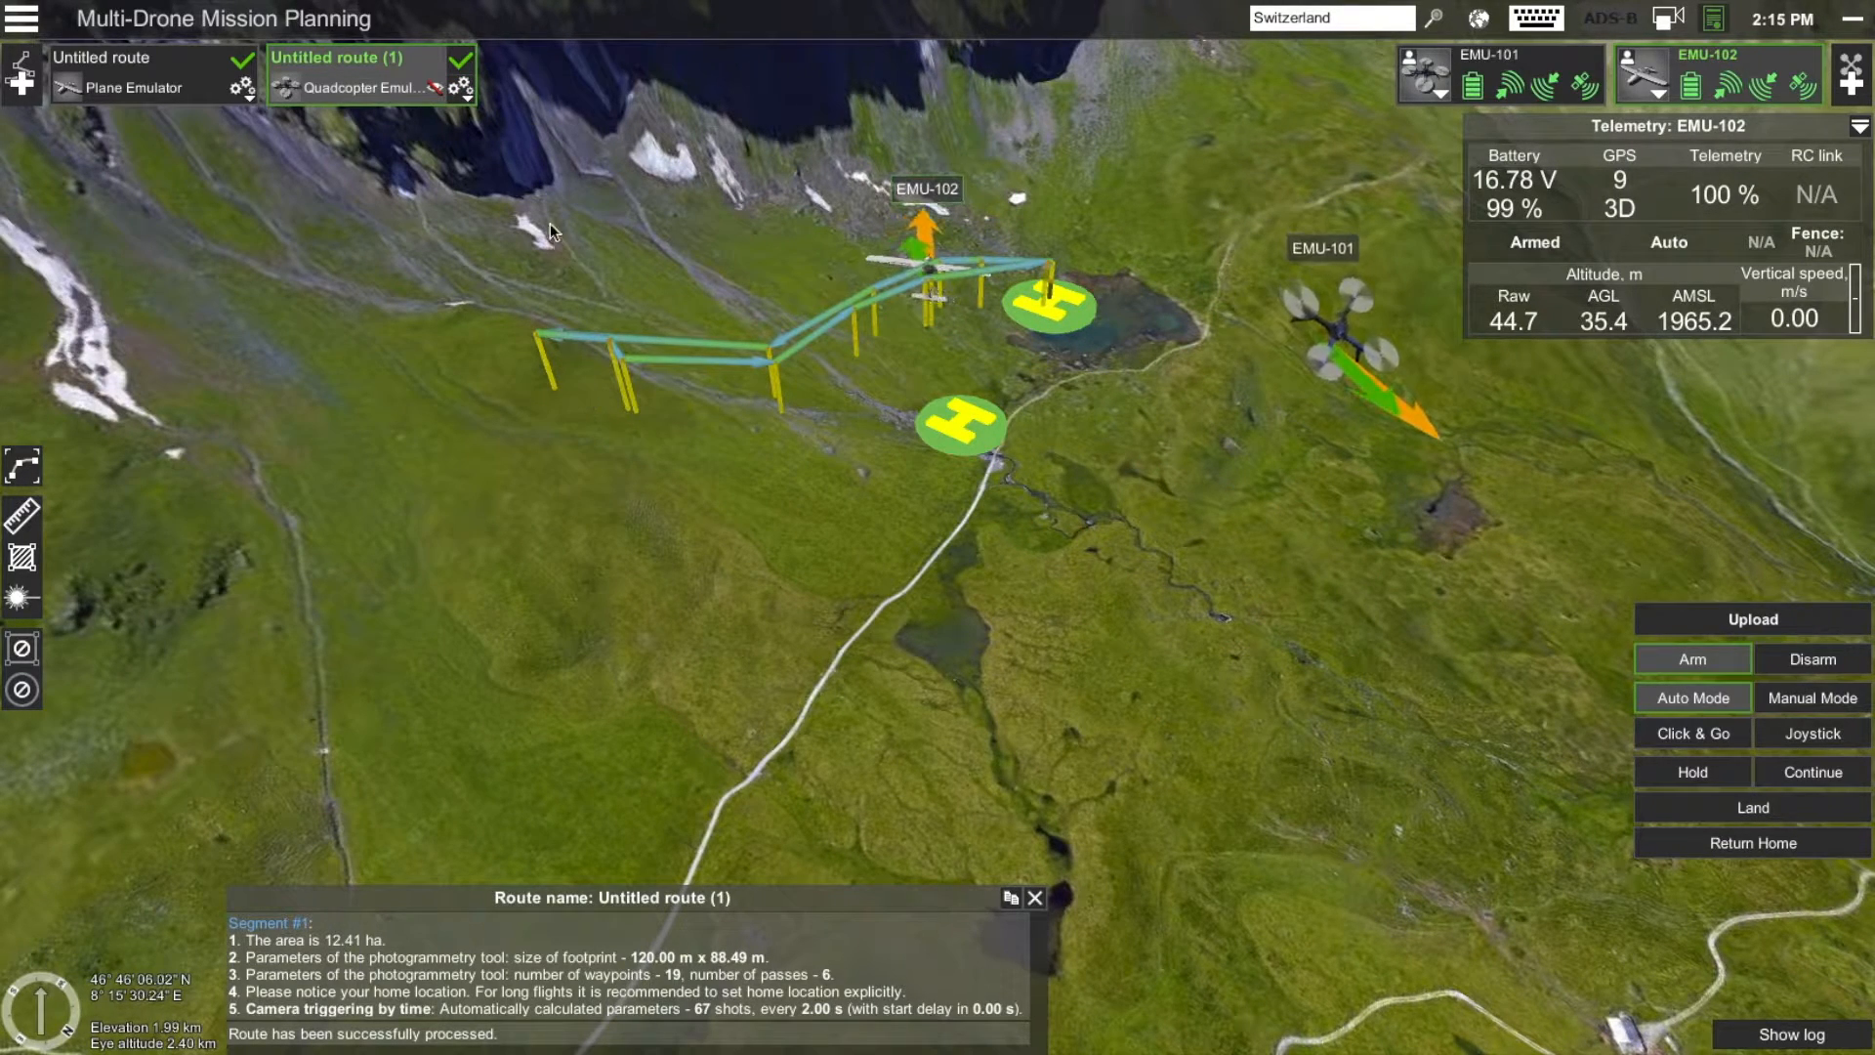
pyautogui.click(460, 90)
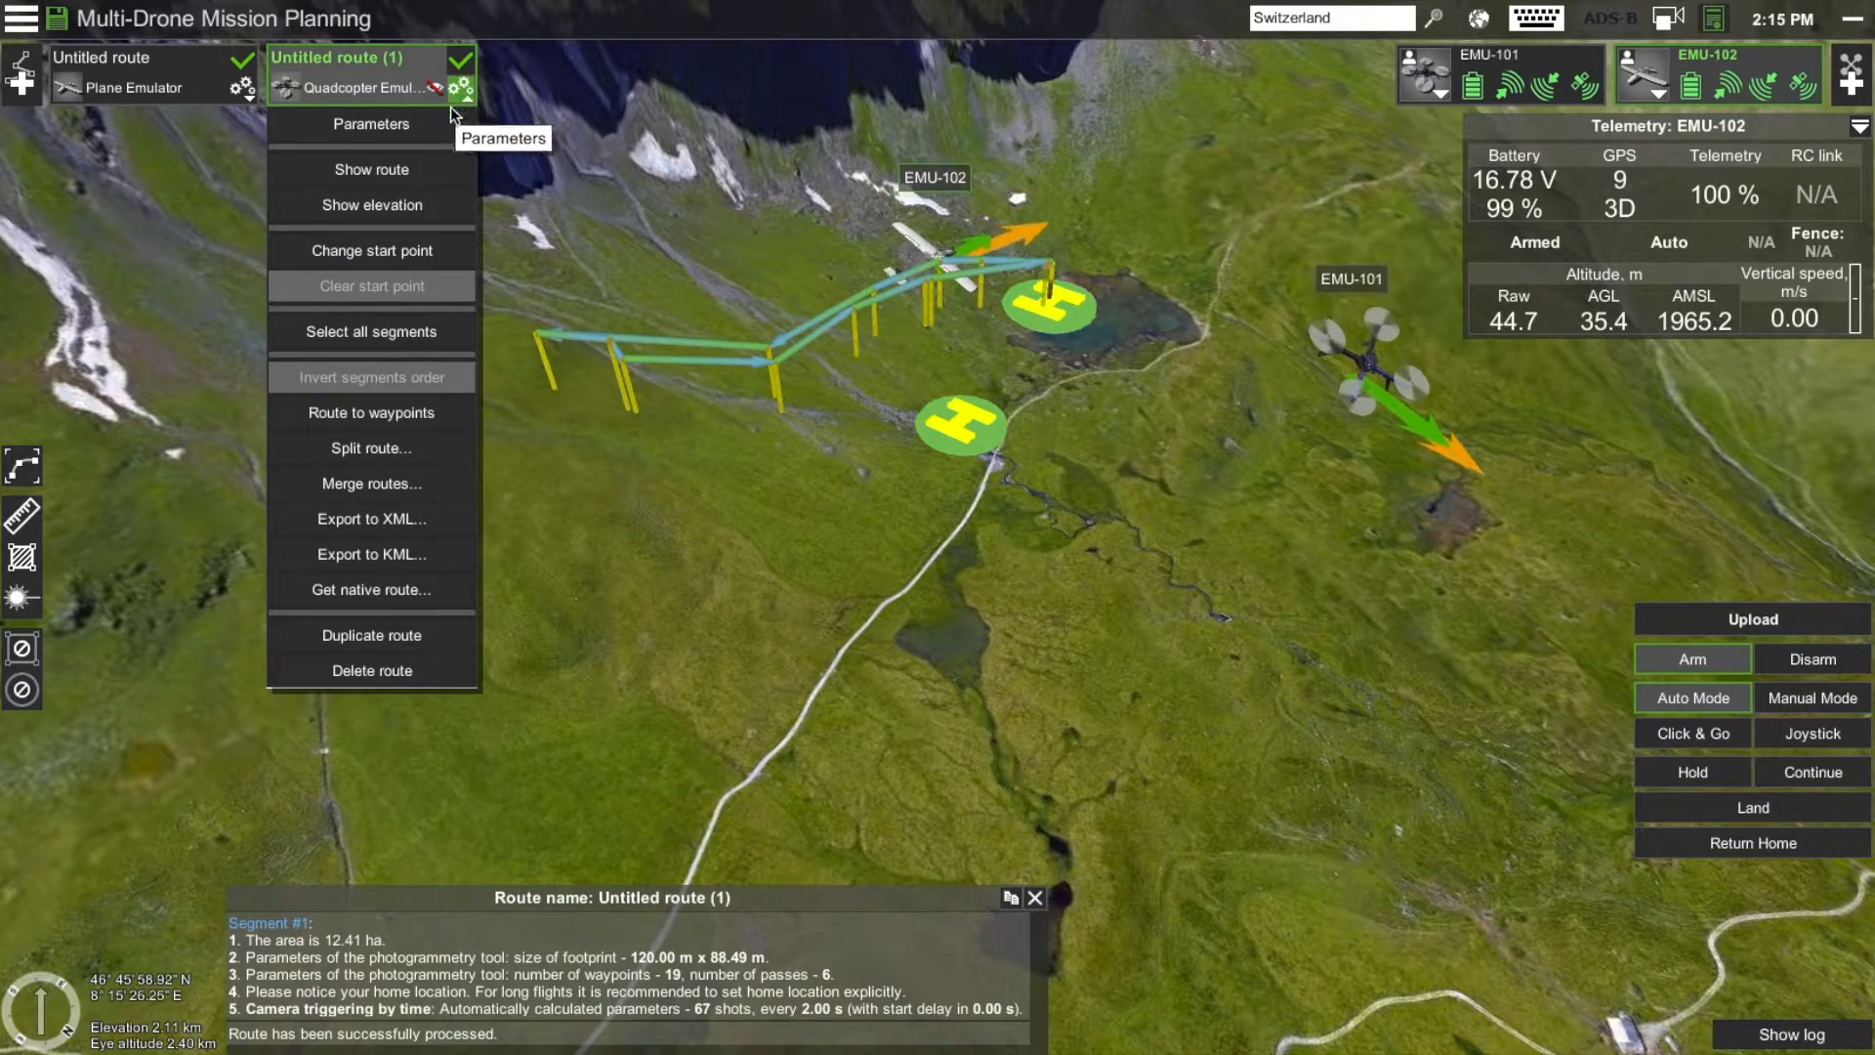
pyautogui.click(375, 168)
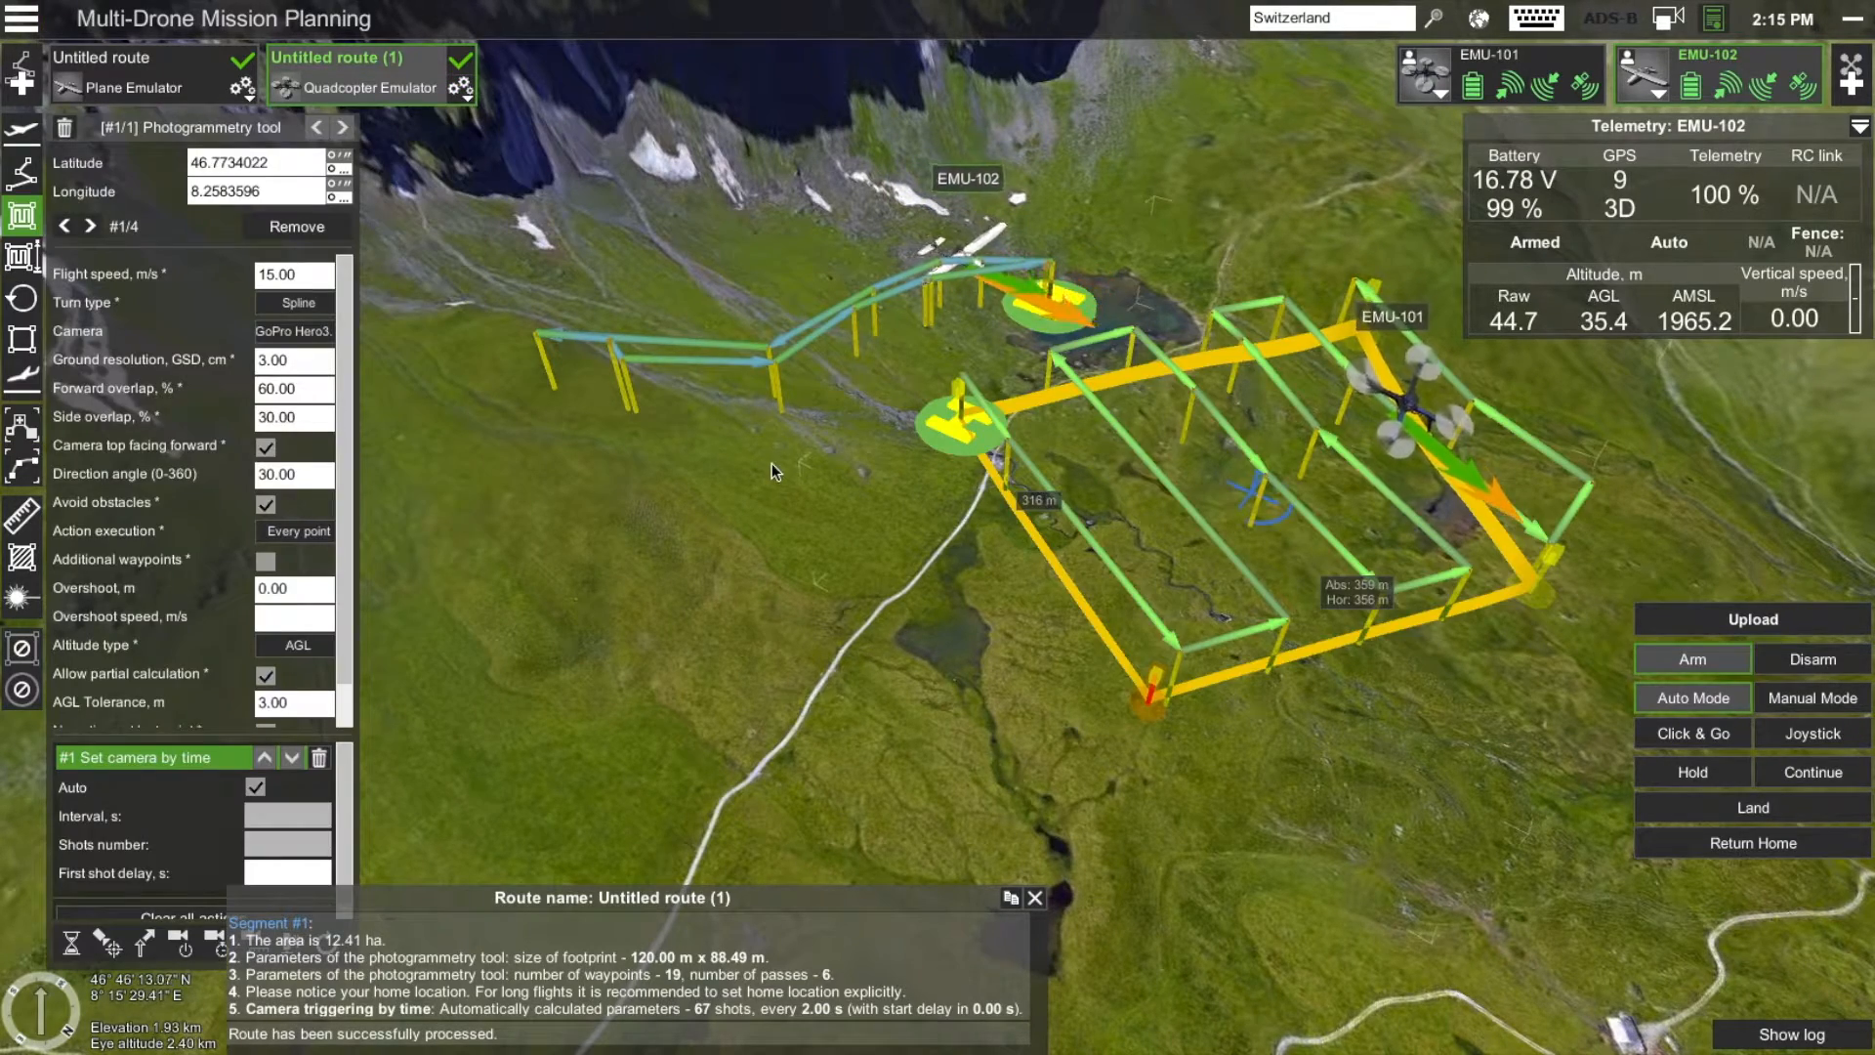
# Focus the map on EMU-102, then select EMU-101 to view its telemetry
pyautogui.moveTo(769, 485); pyautogui.dragTo(660, 561)
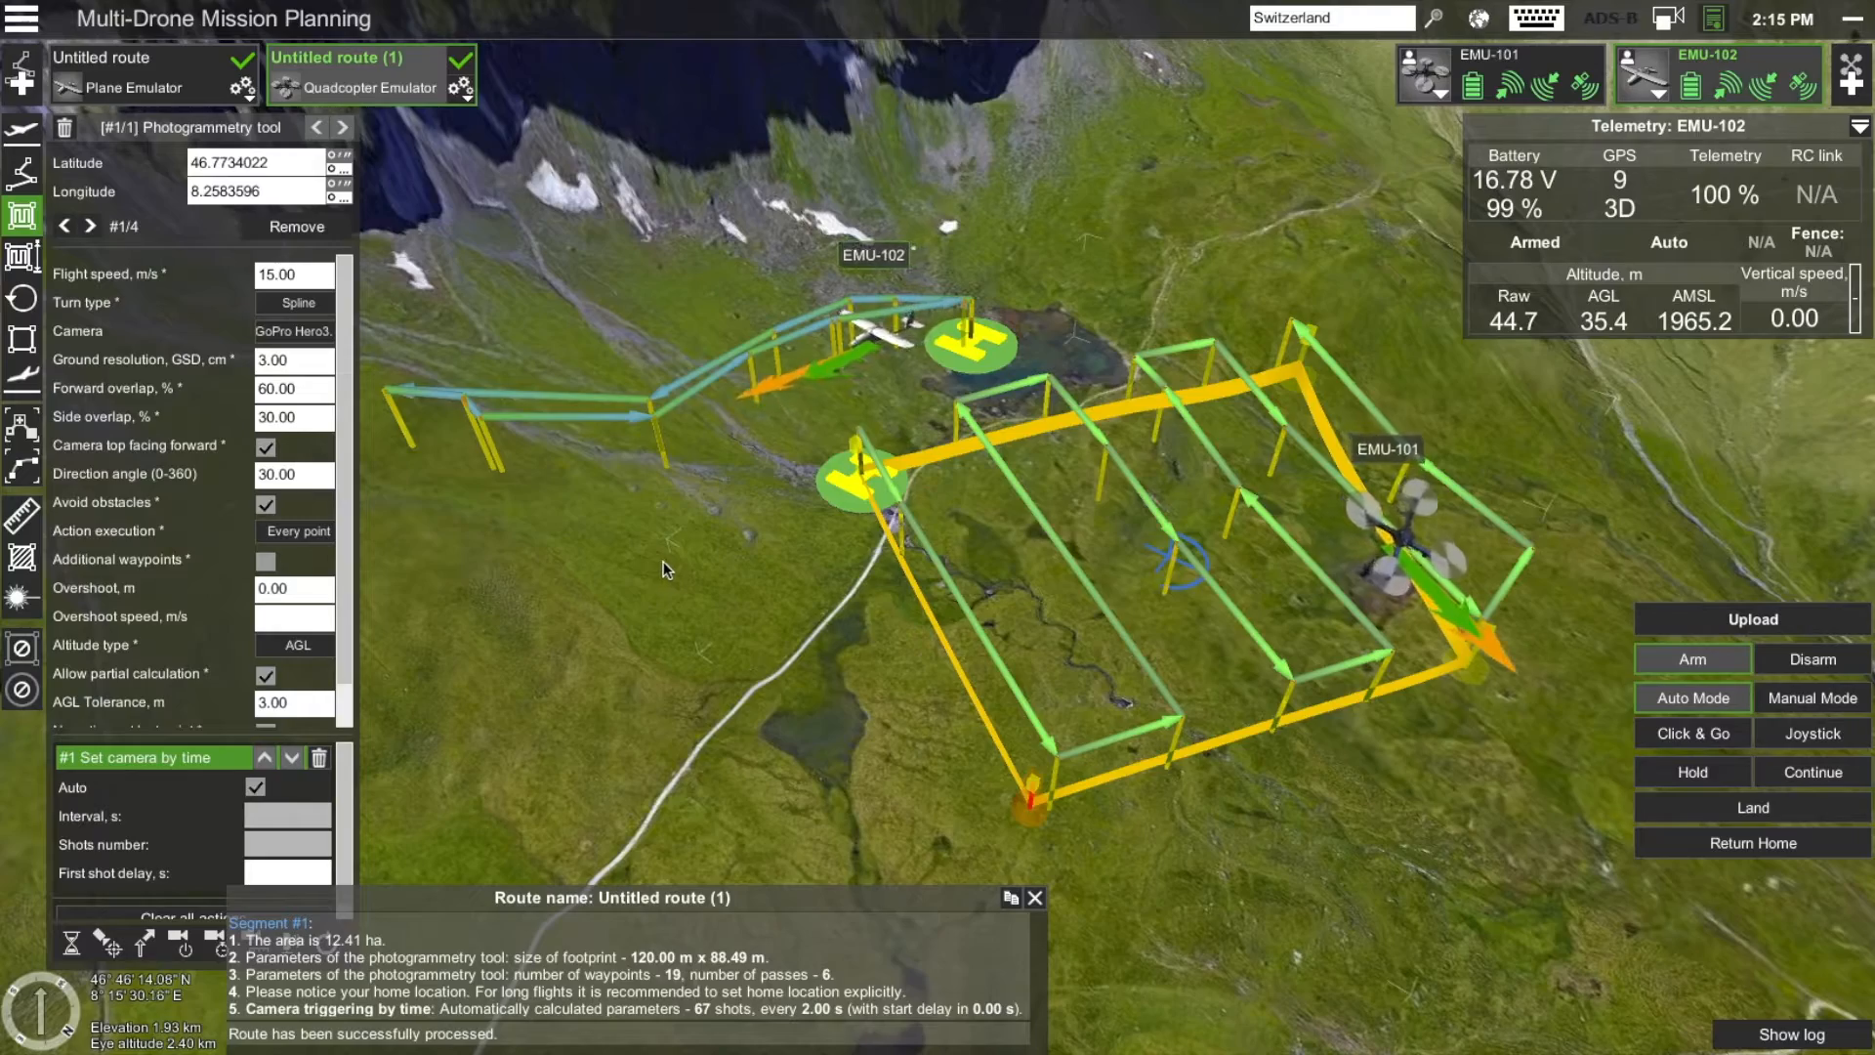
pyautogui.moveTo(796, 618); pyautogui.dragTo(996, 562, button='right')
pyautogui.moveTo(695, 589)
pyautogui.mouseDown()
pyautogui.moveTo(820, 636)
pyautogui.moveTo(834, 665)
pyautogui.moveTo(788, 676)
pyautogui.mouseUp()
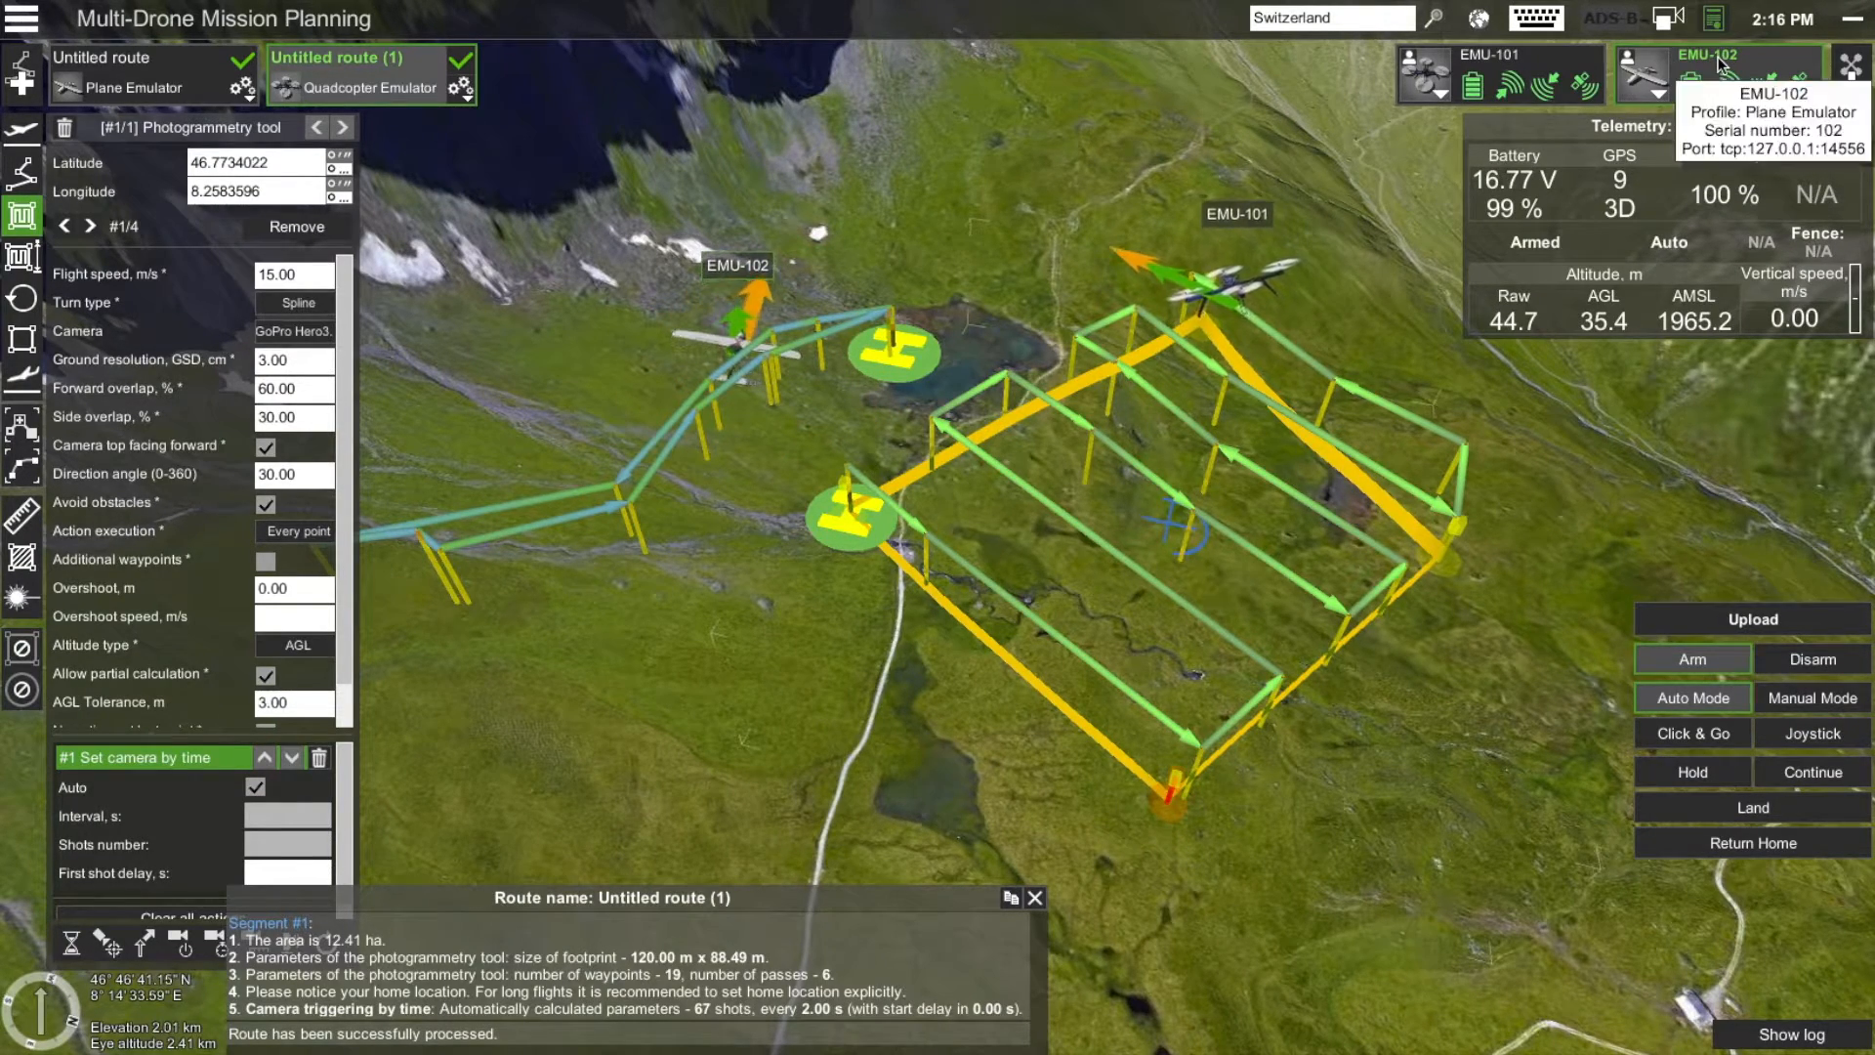
pyautogui.doubleClick(1681, 78)
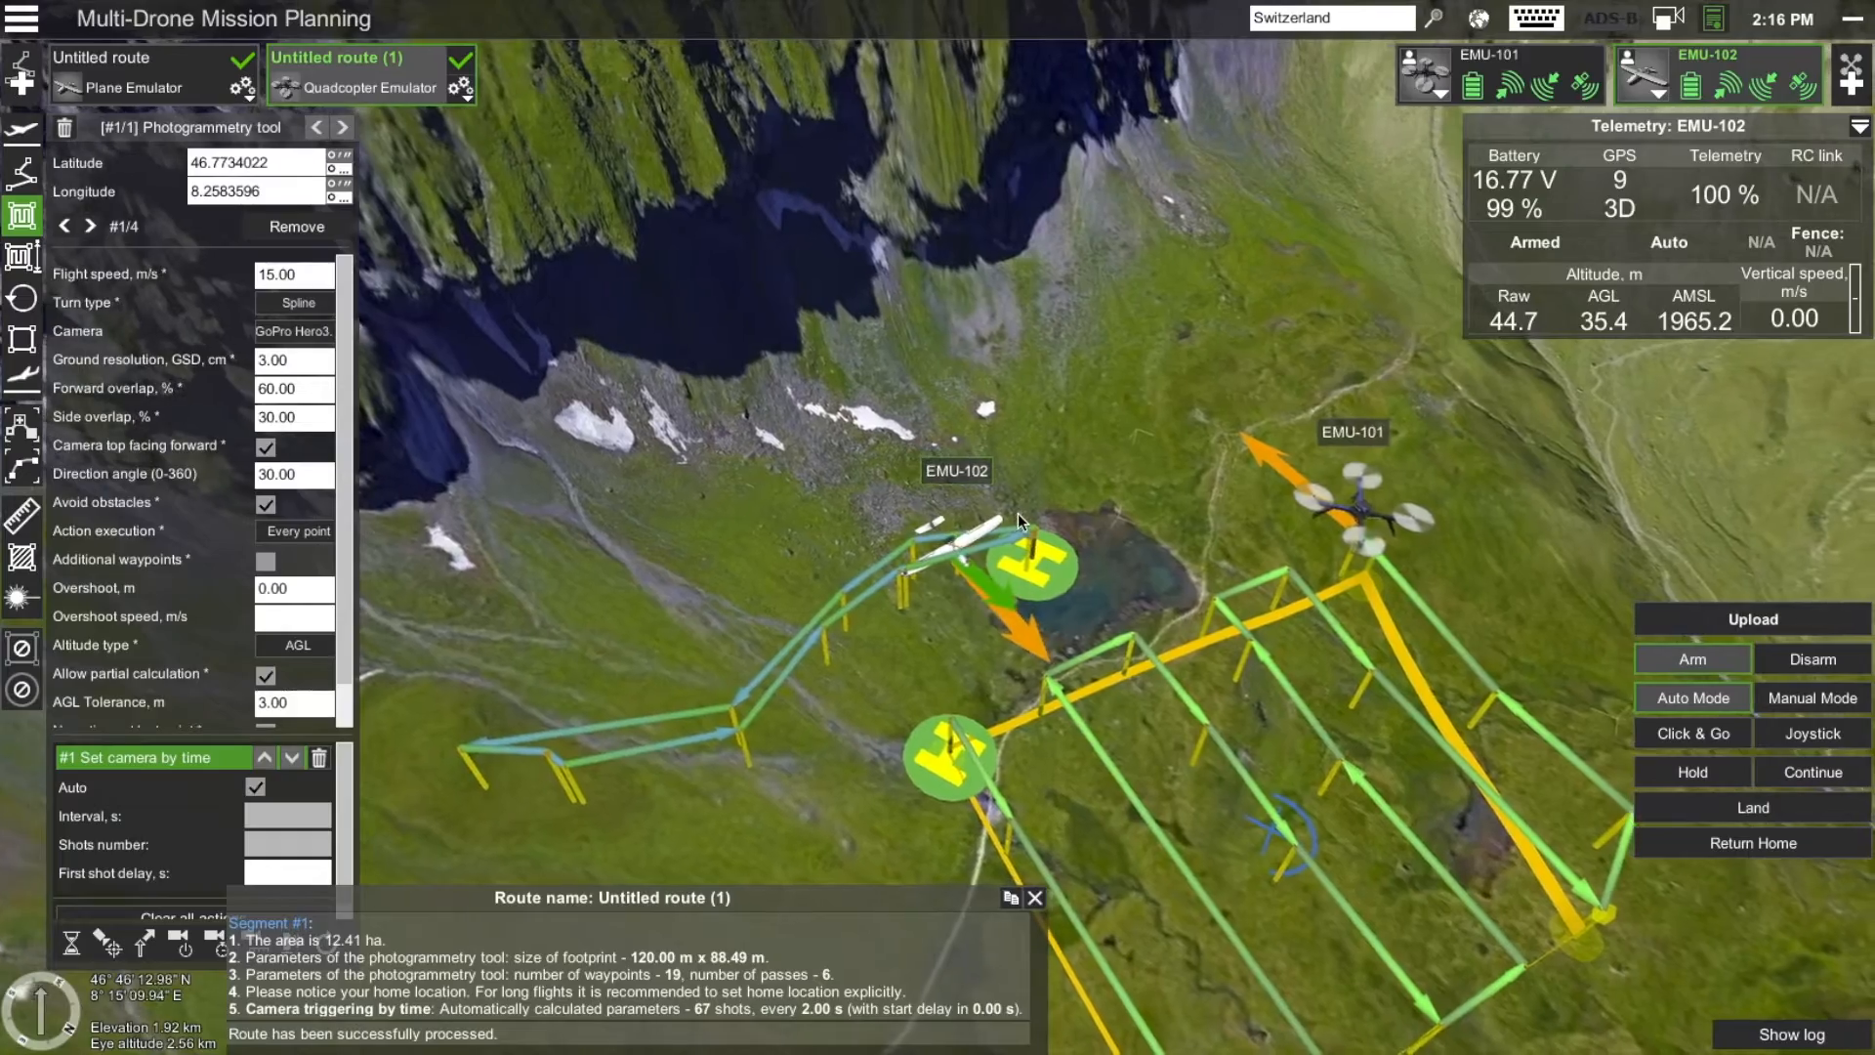
pyautogui.moveTo(1011, 537)
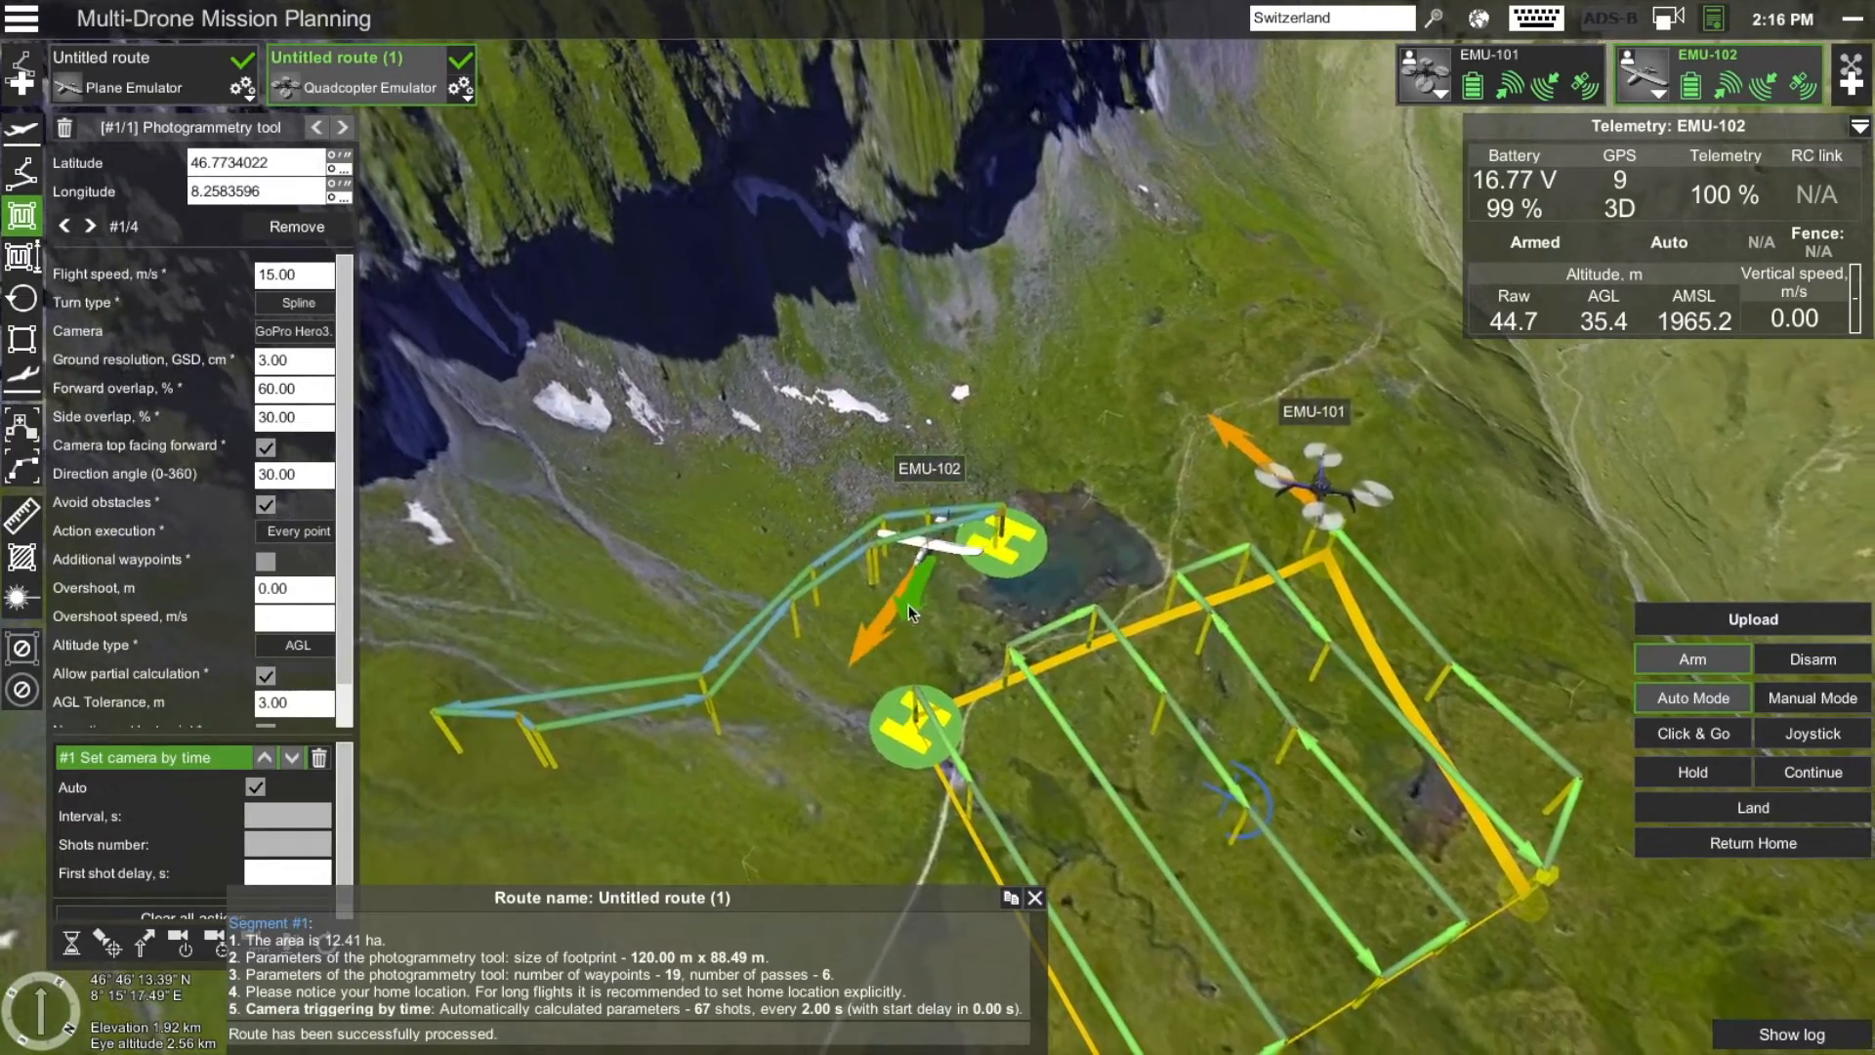
pyautogui.click(1500, 58)
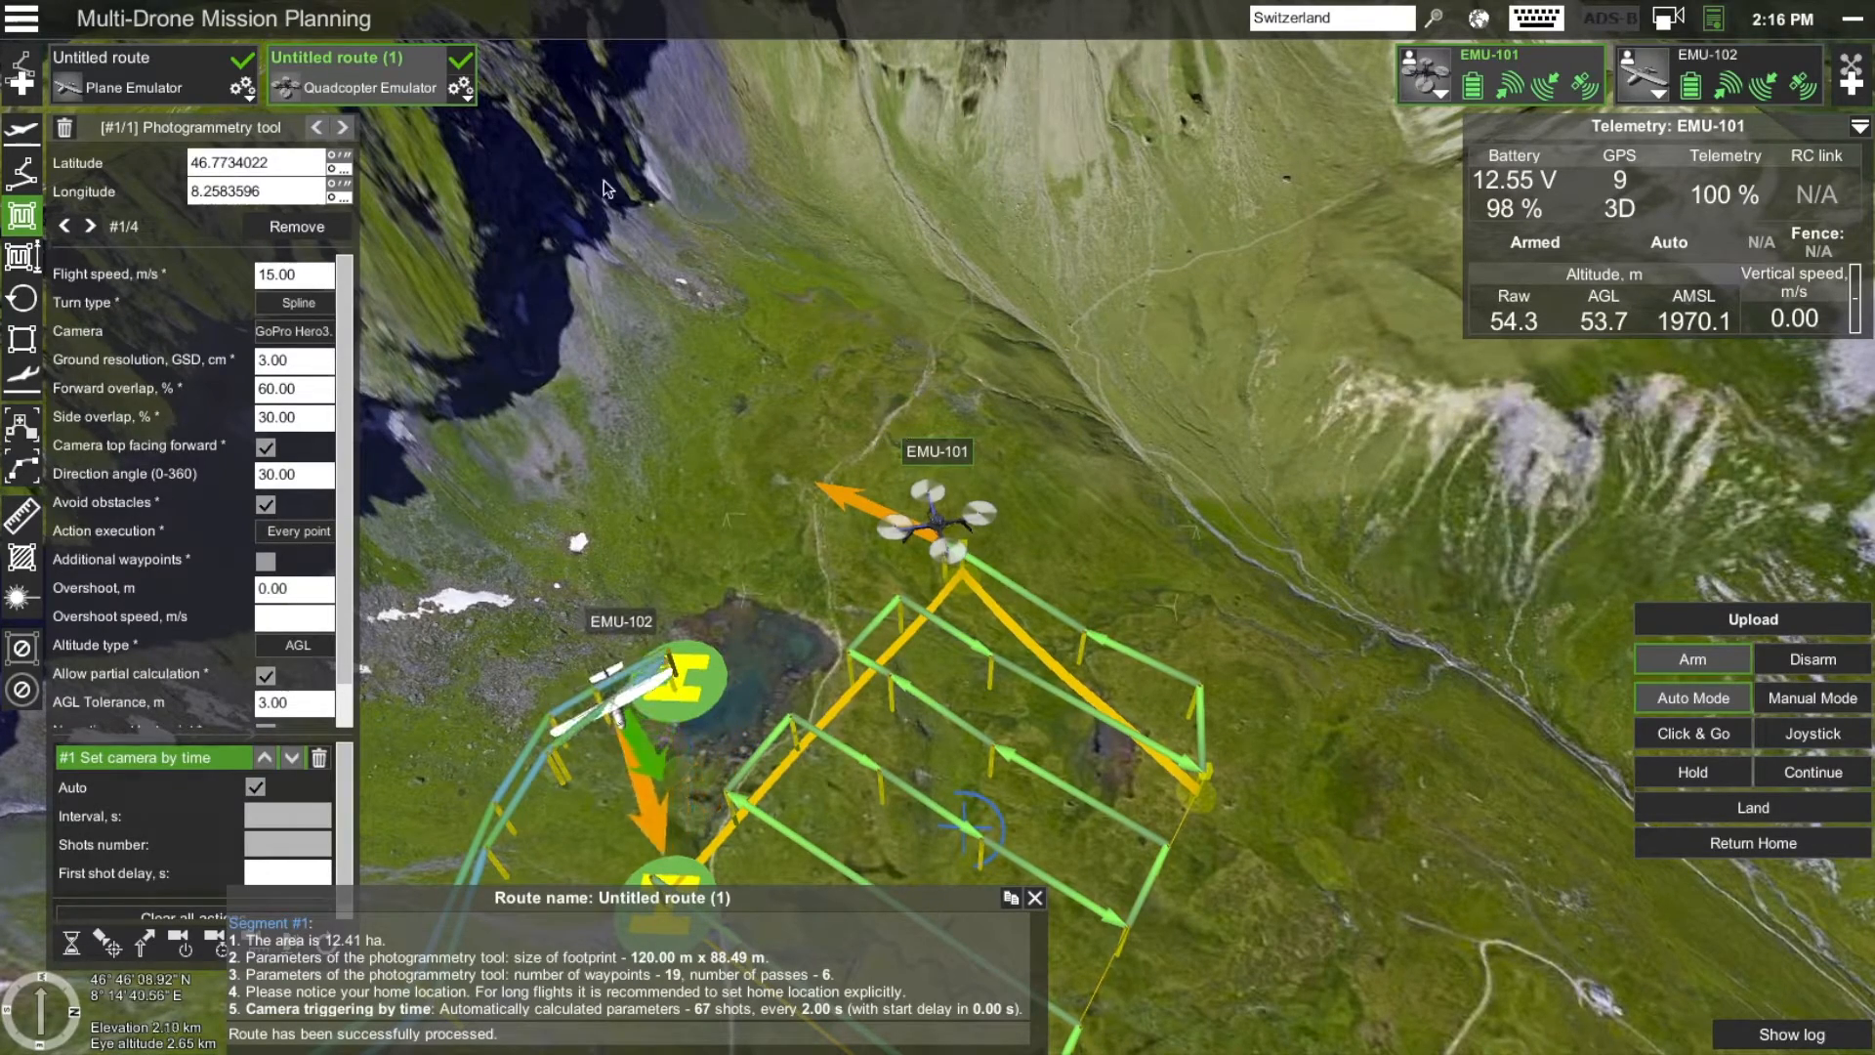
# Focus the map on the Quadcopter Emulator's photogrammetry route, then on the Plane Emulator's waypoint route
pyautogui.doubleClick(363, 82)
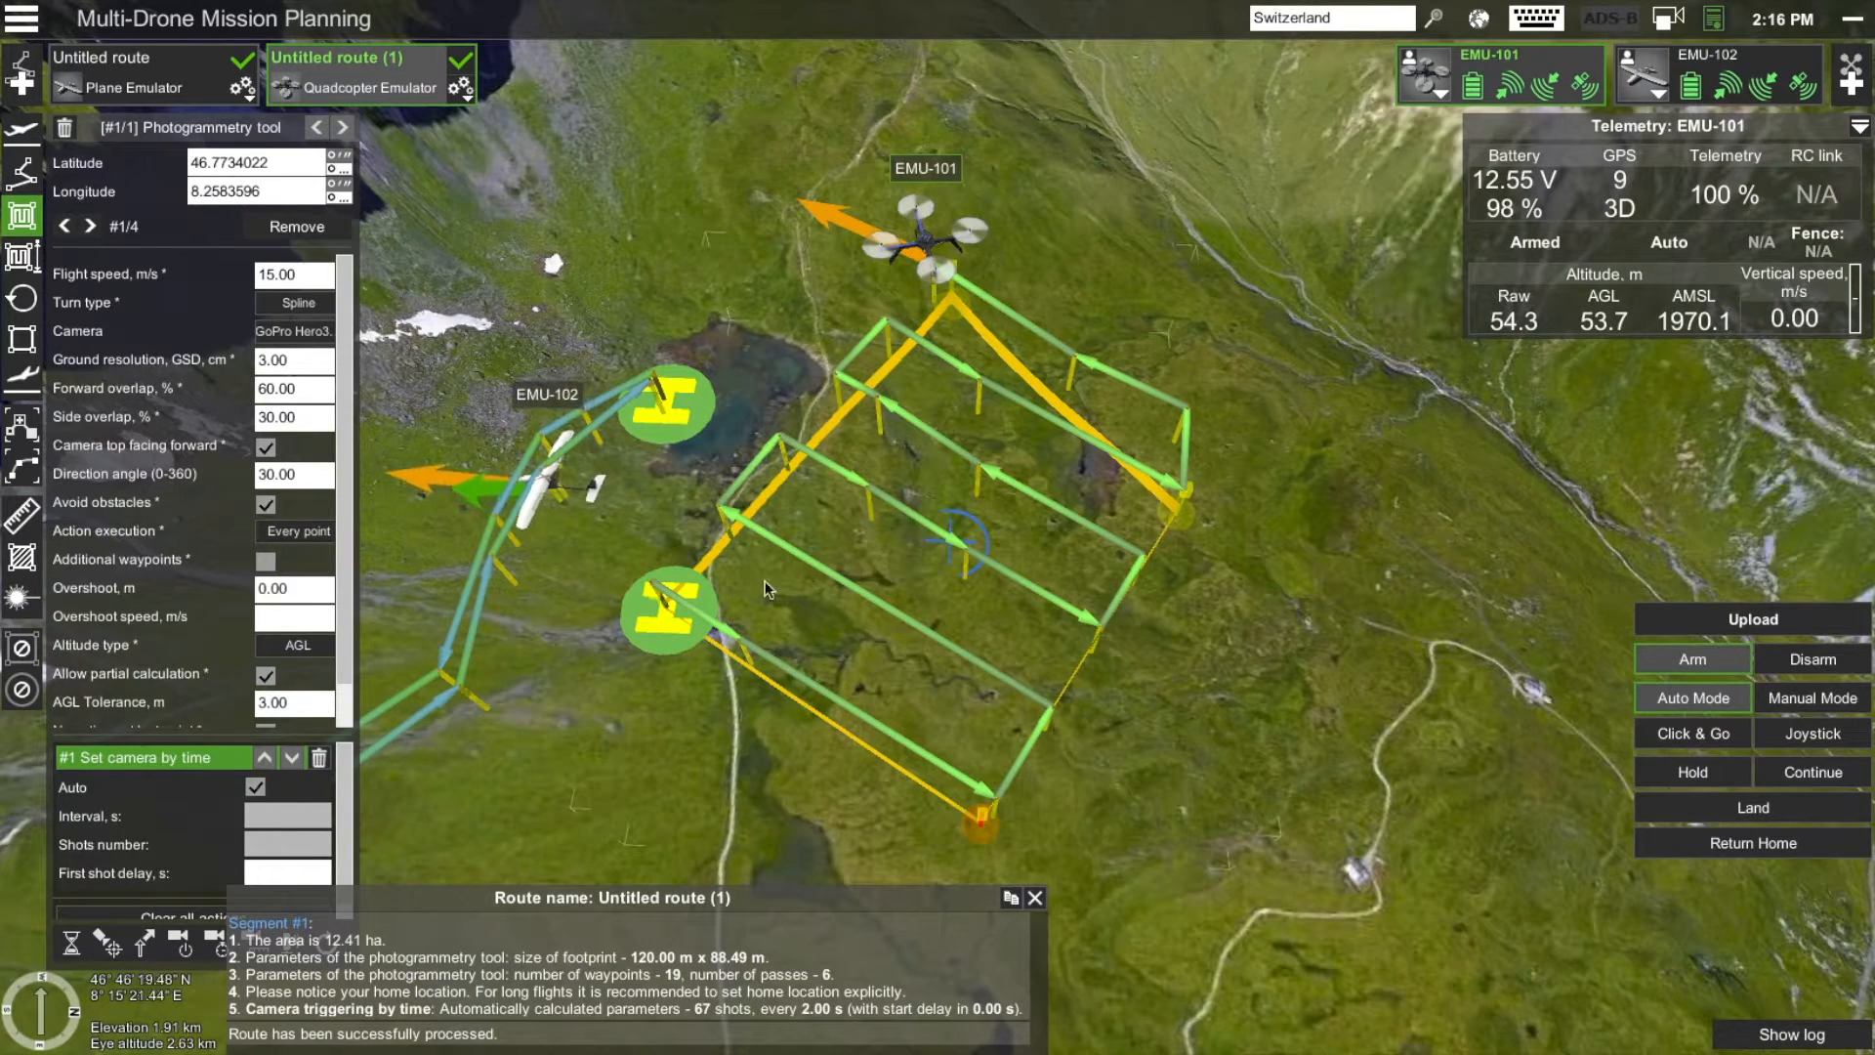
pyautogui.doubleClick(166, 86)
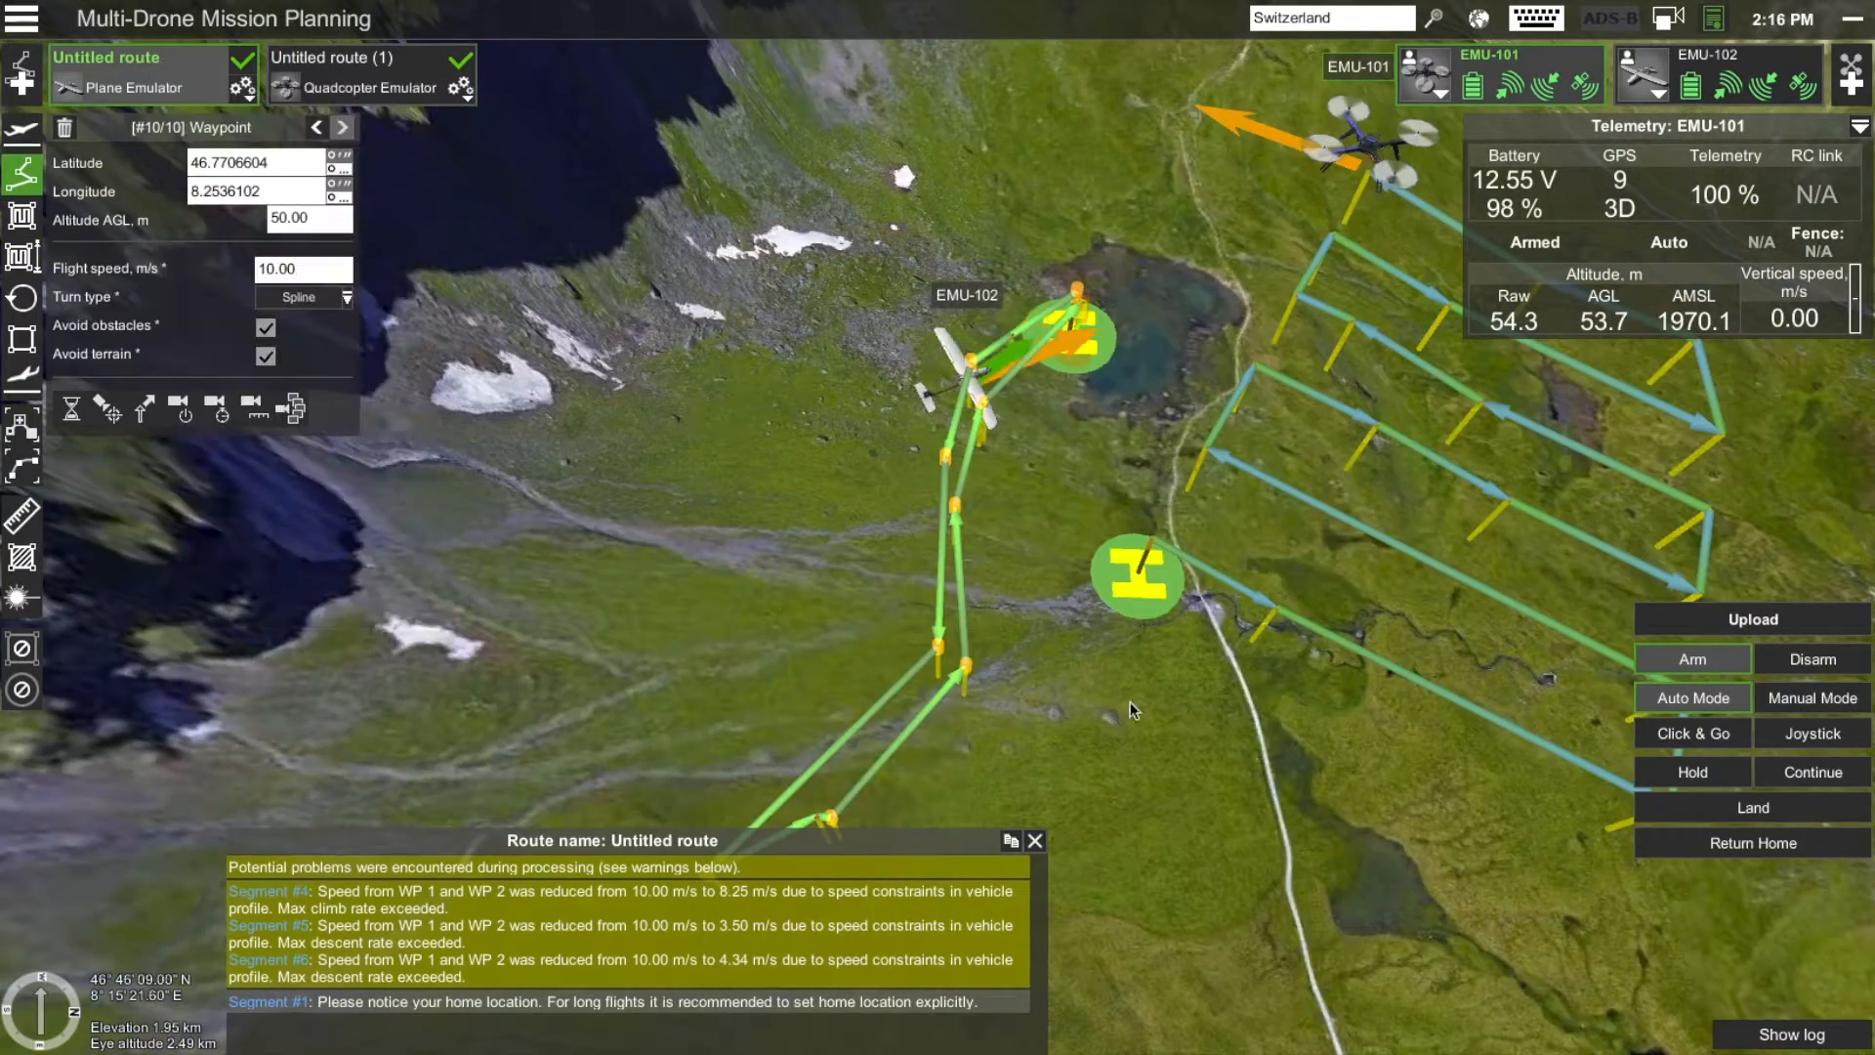
pyautogui.moveTo(1116, 765); pyautogui.dragTo(1110, 612)
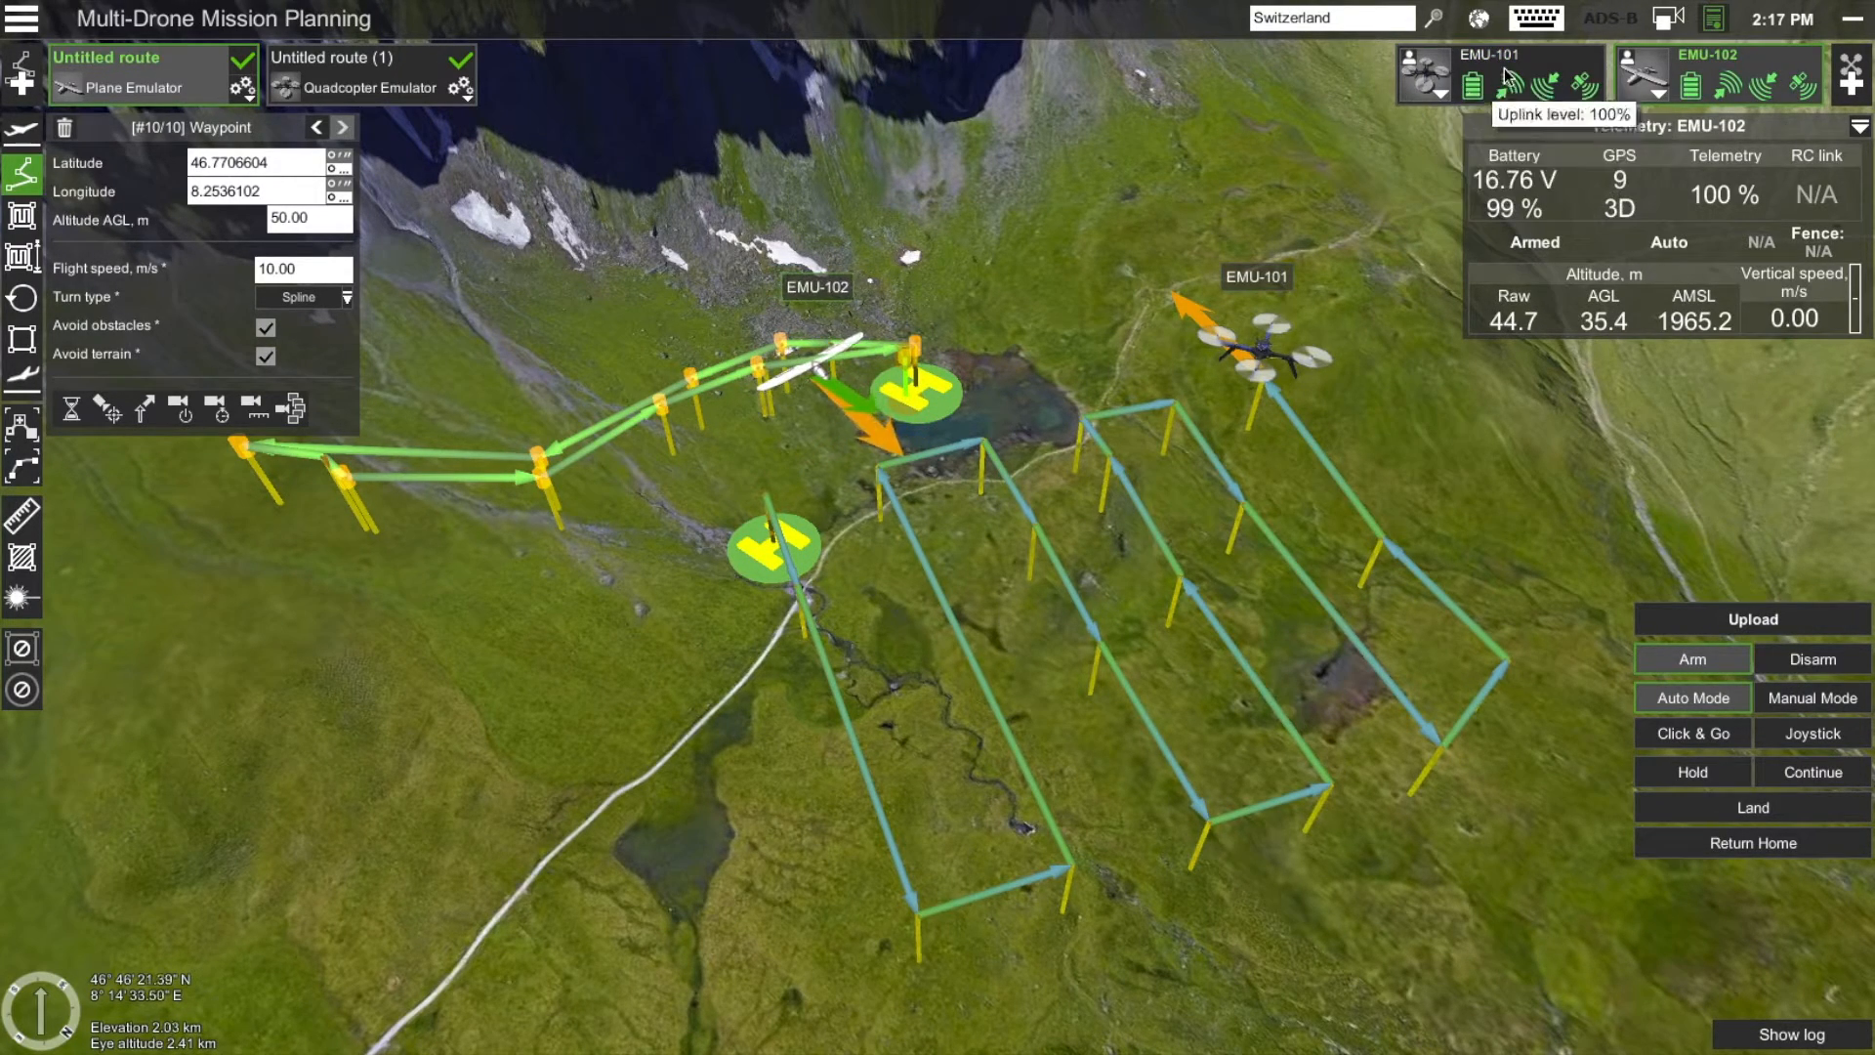
# Select EMU-101 and order it to Return Home, confirming the command
pyautogui.click(1494, 70)
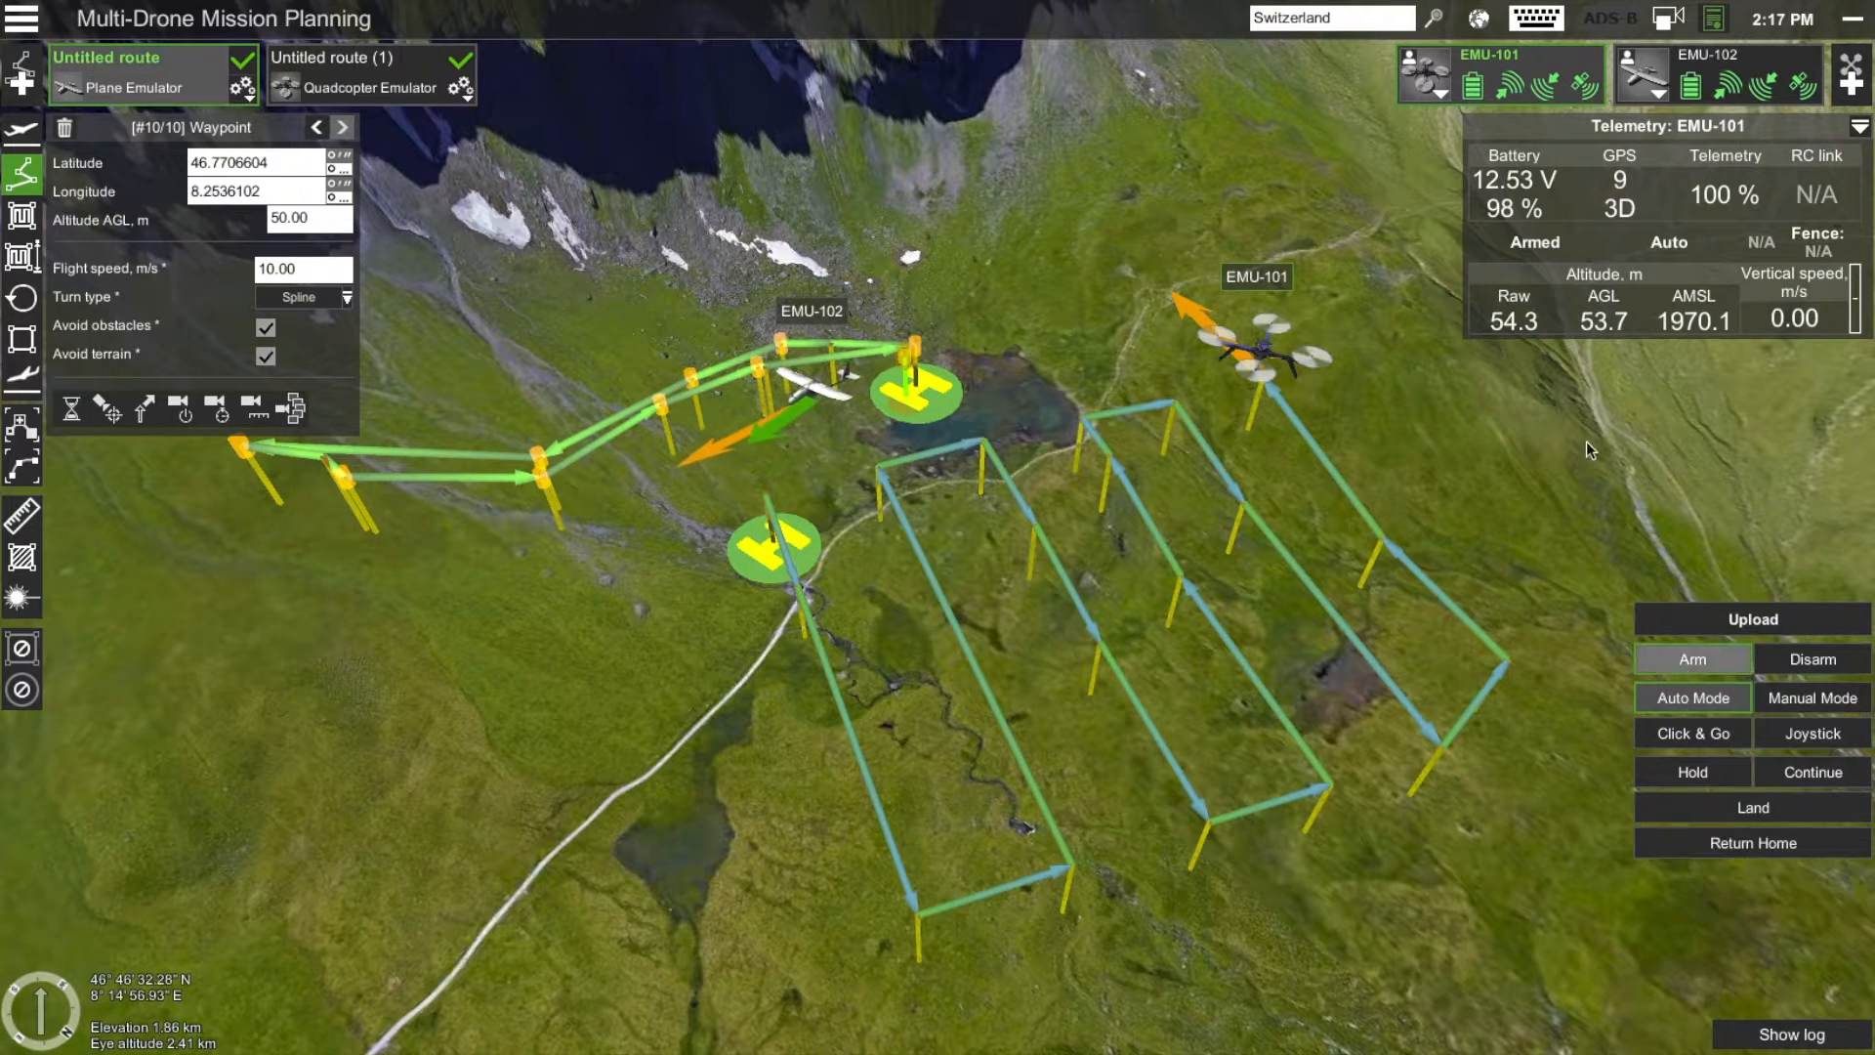
pyautogui.click(1720, 845)
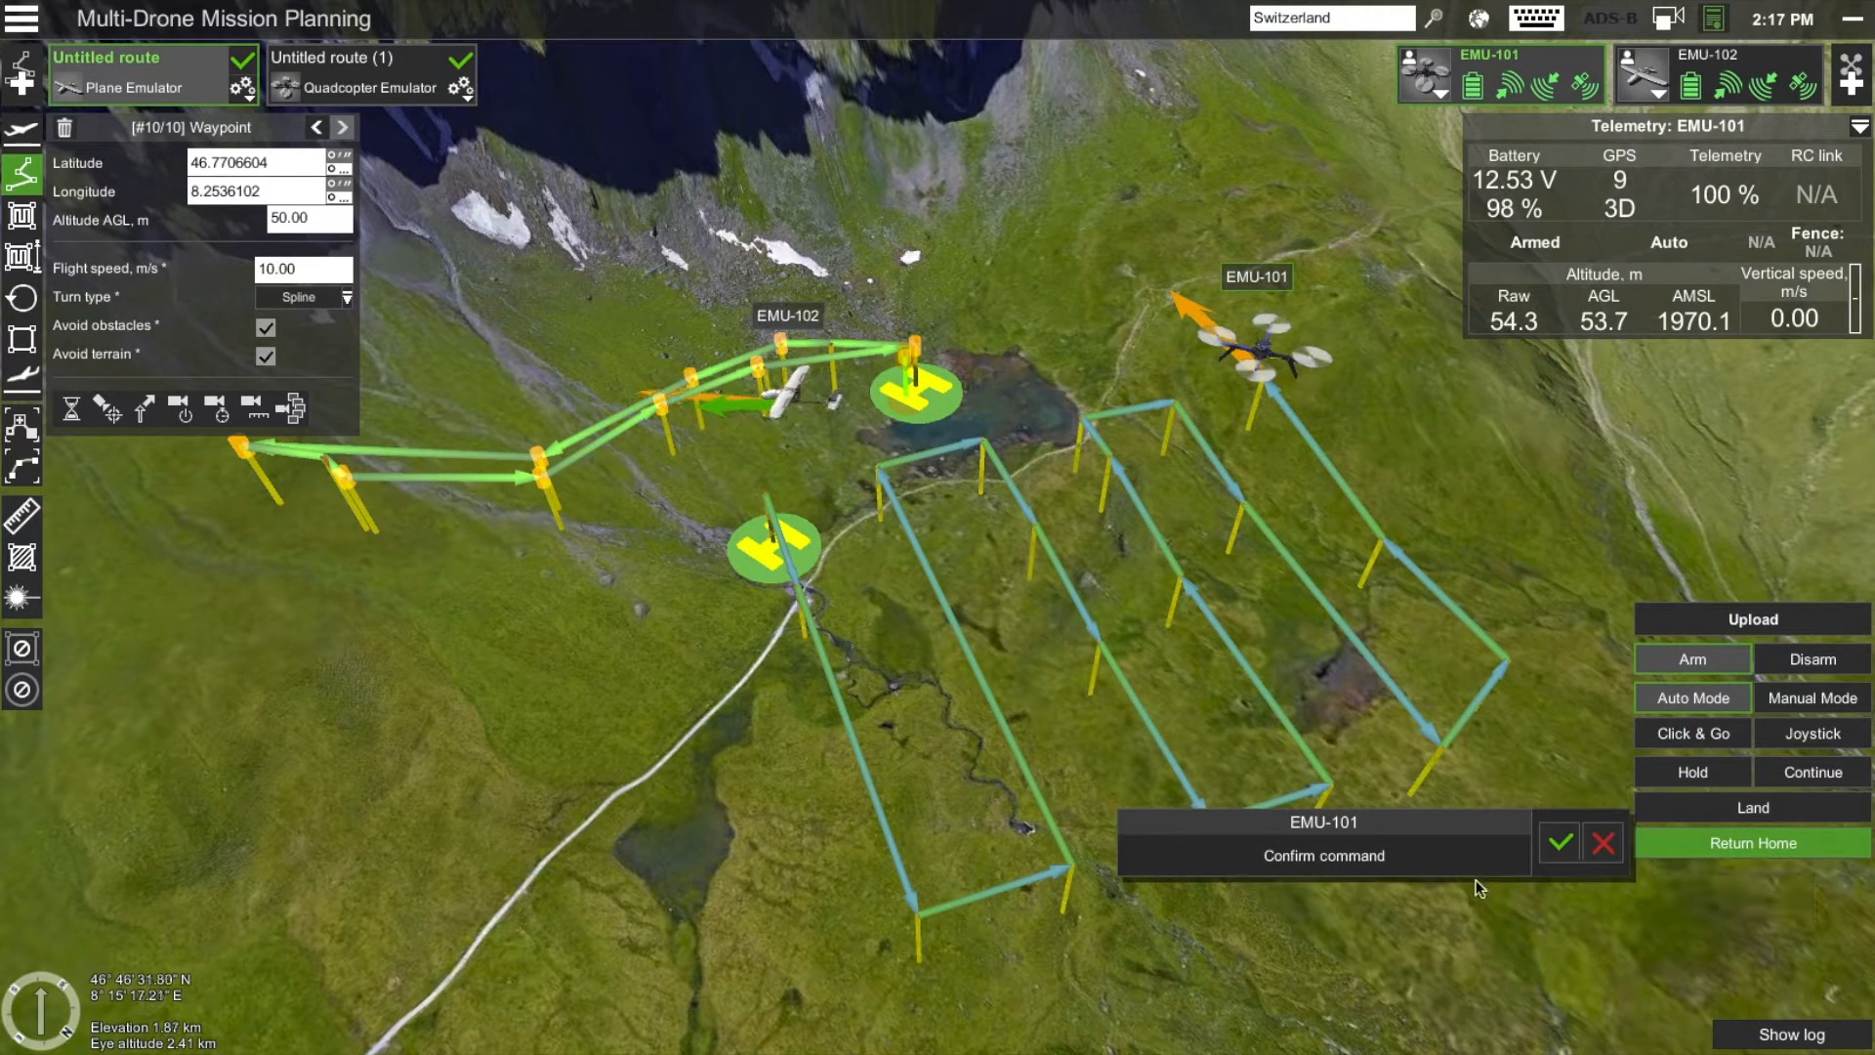
pyautogui.click(1552, 846)
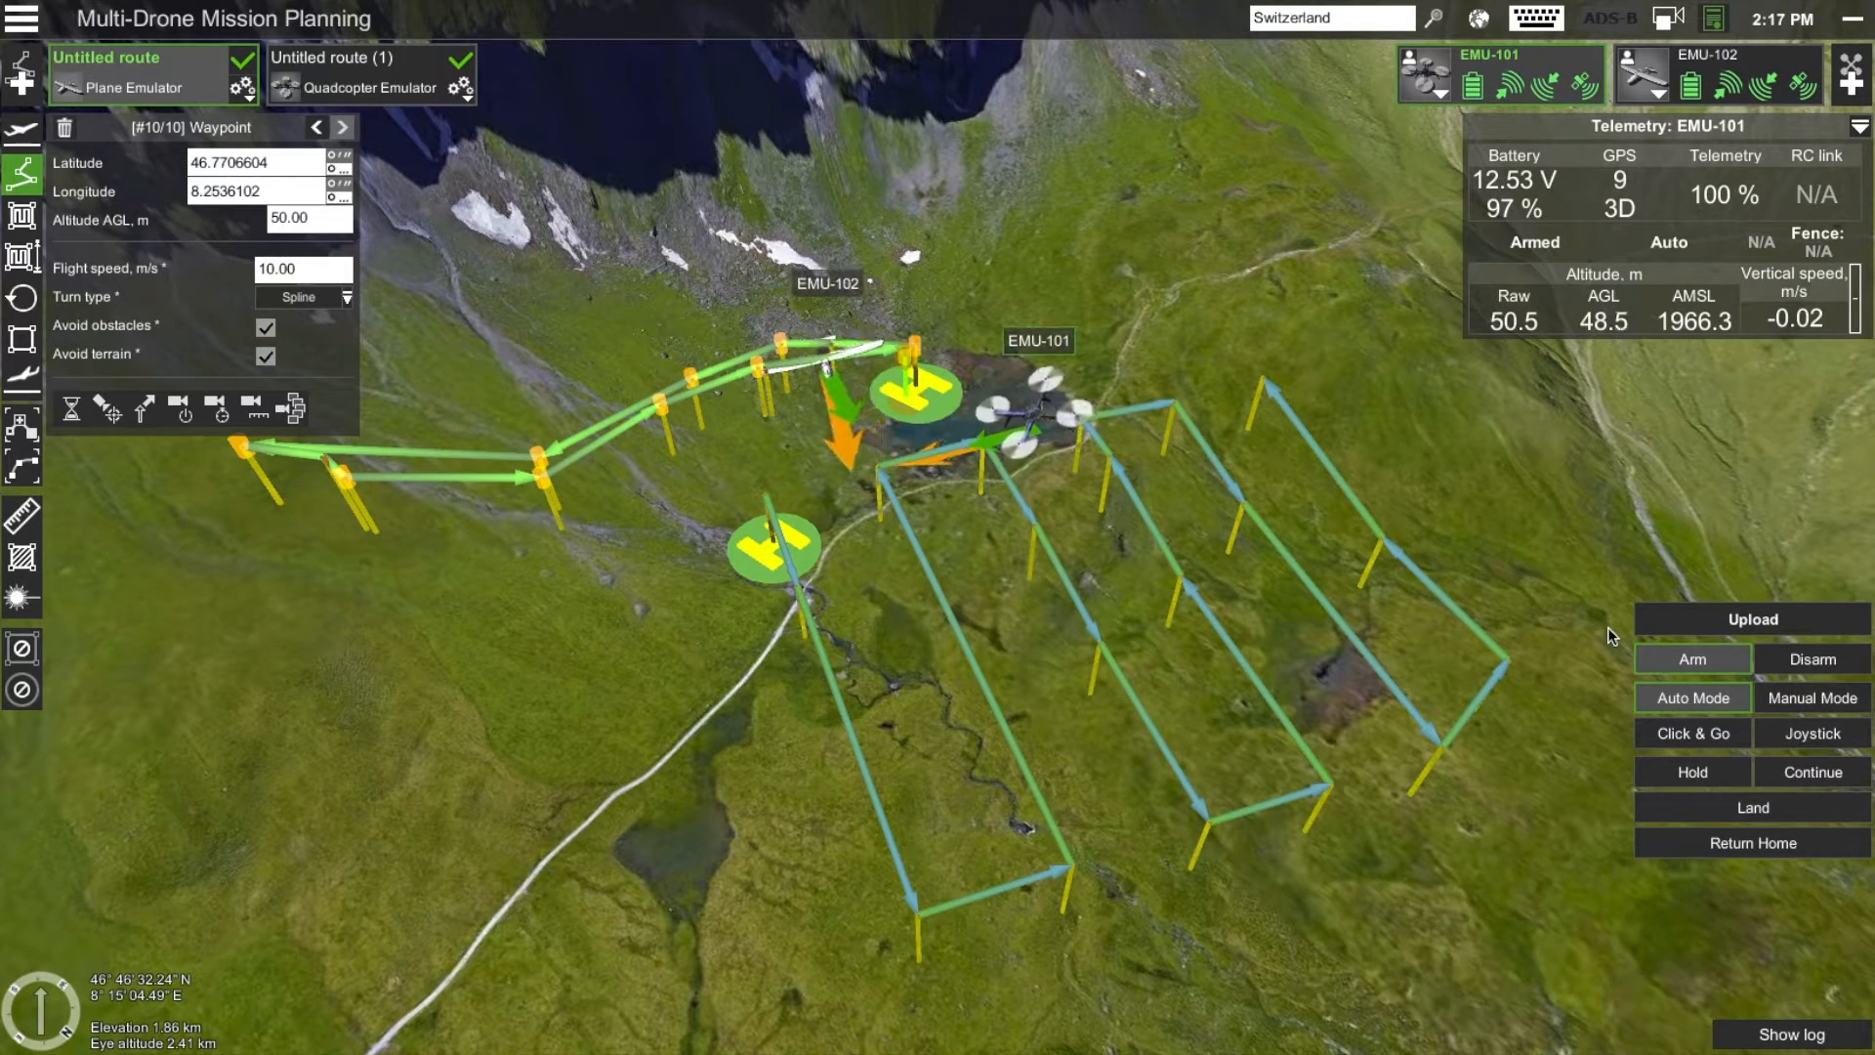
# Select EMU-102, switch it to Click & Go and send it to a point near waypoint #9 at 50 m AGL and 15 m/s
pyautogui.click(1723, 63)
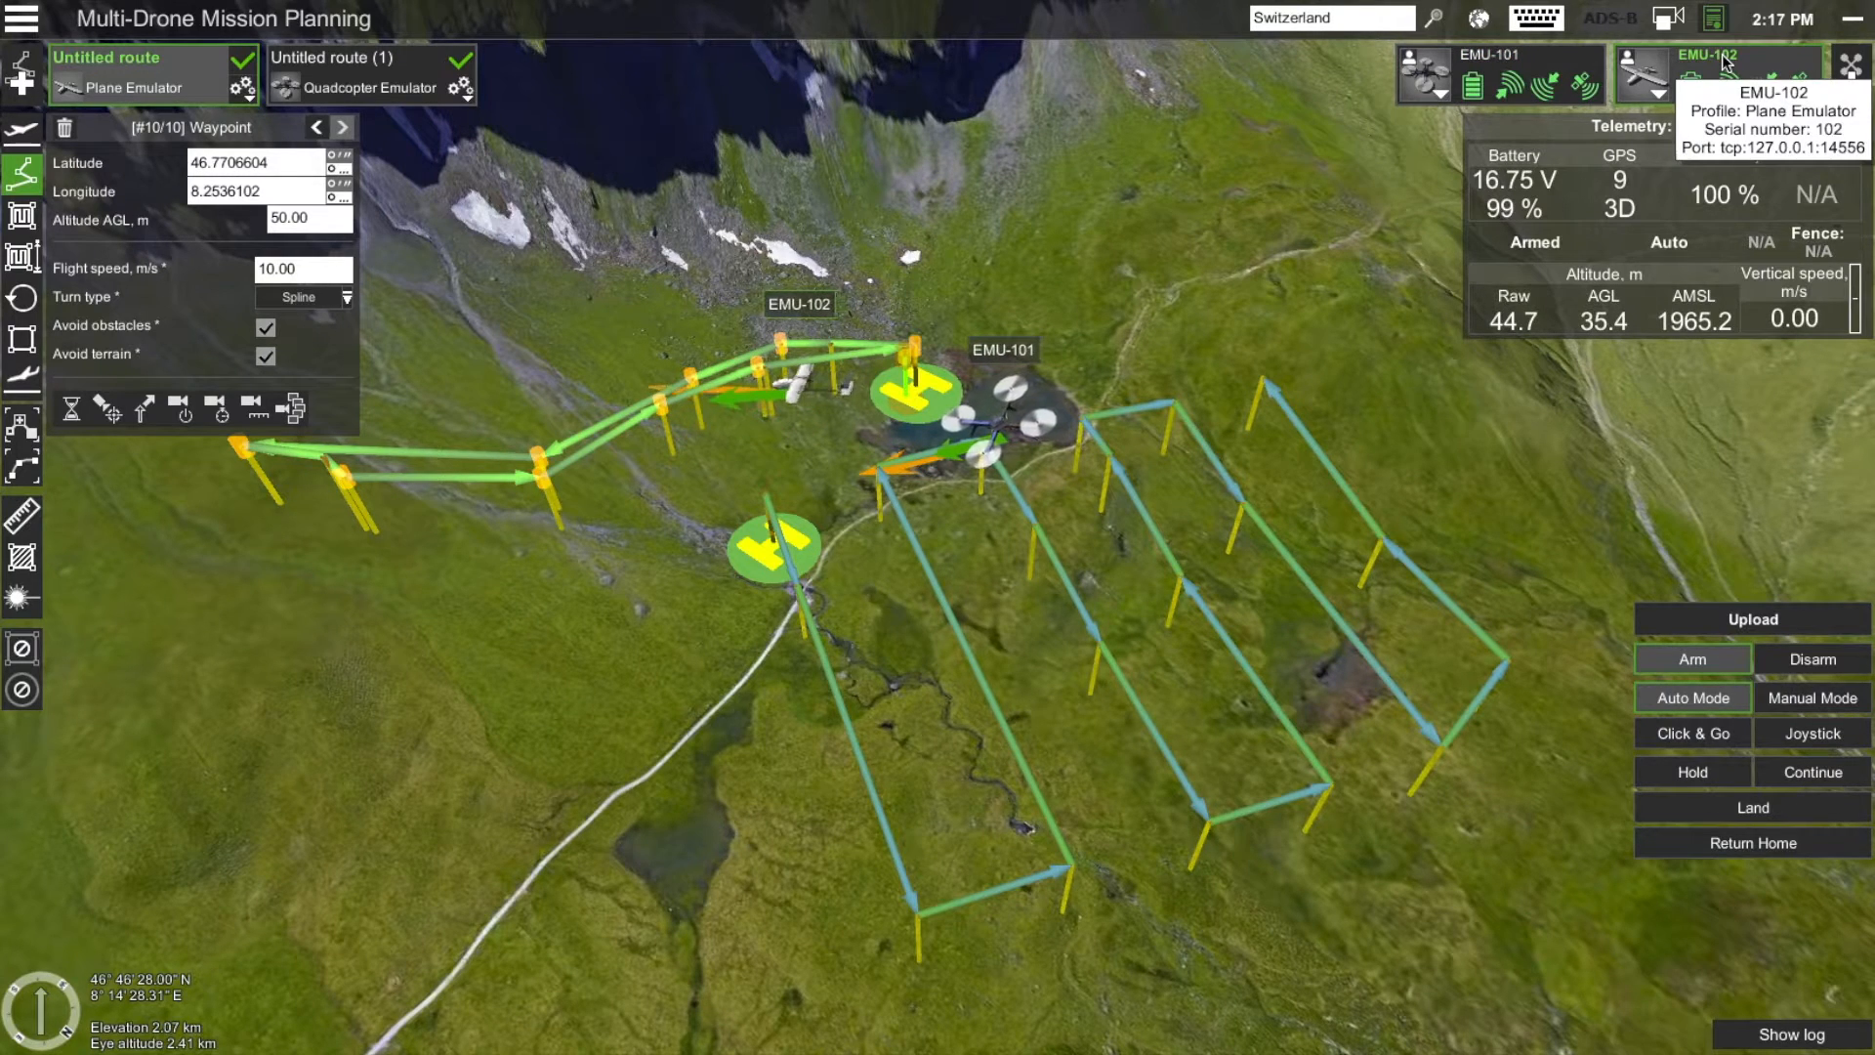
pyautogui.click(1682, 739)
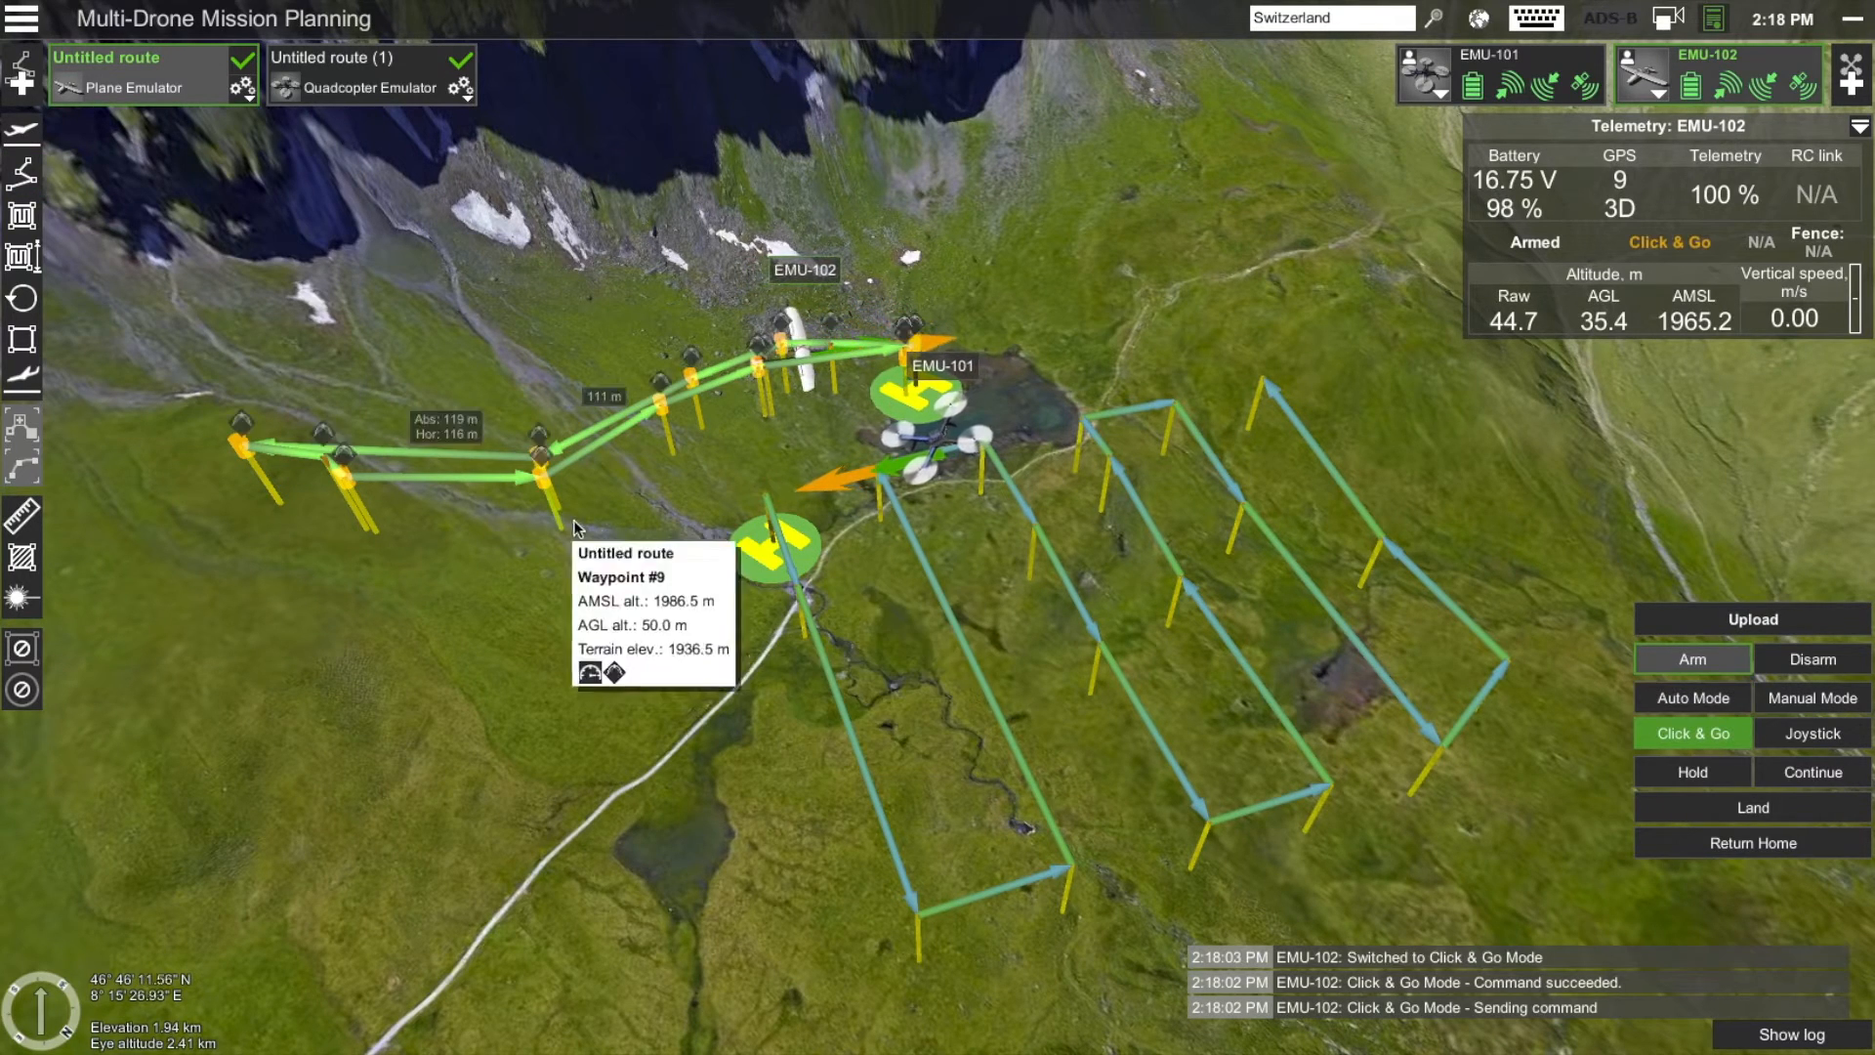
pyautogui.keyDown('shift'); pyautogui.moveTo(618, 537); pyautogui.dragTo(571, 584); pyautogui.keyUp('shift')
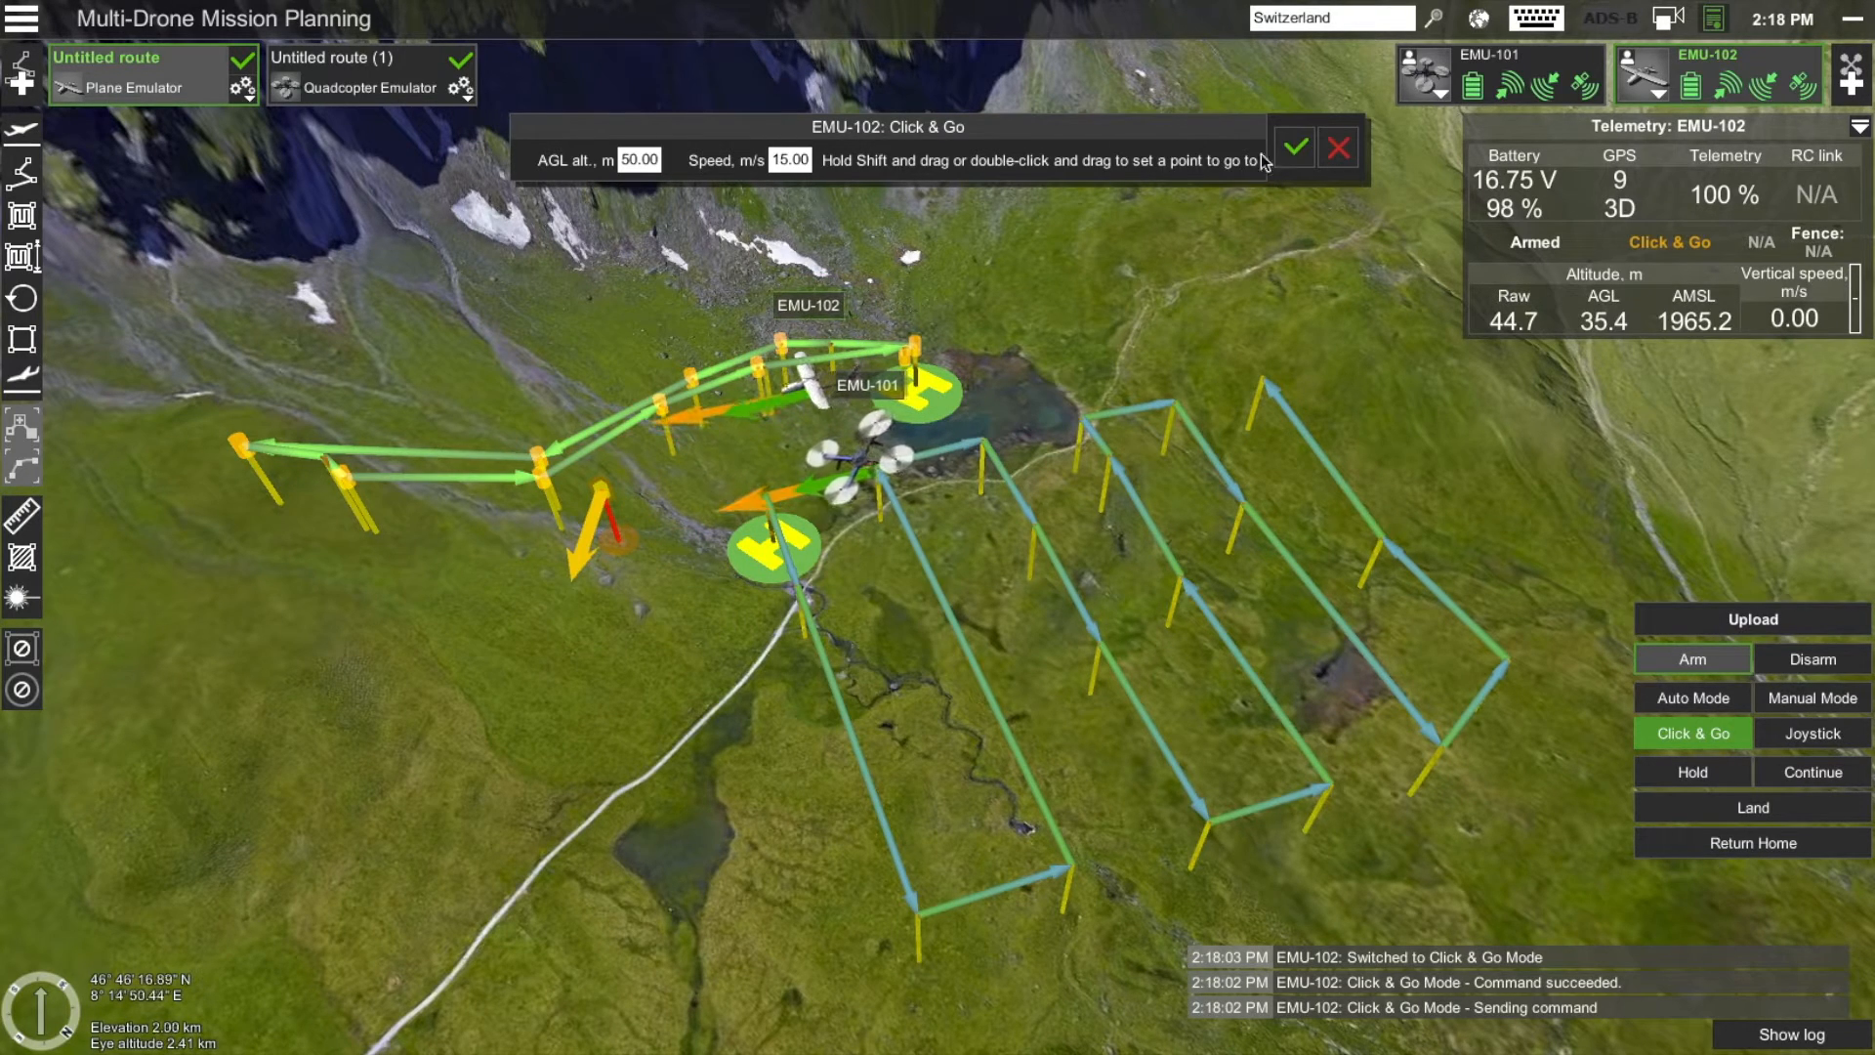
pyautogui.click(1299, 149)
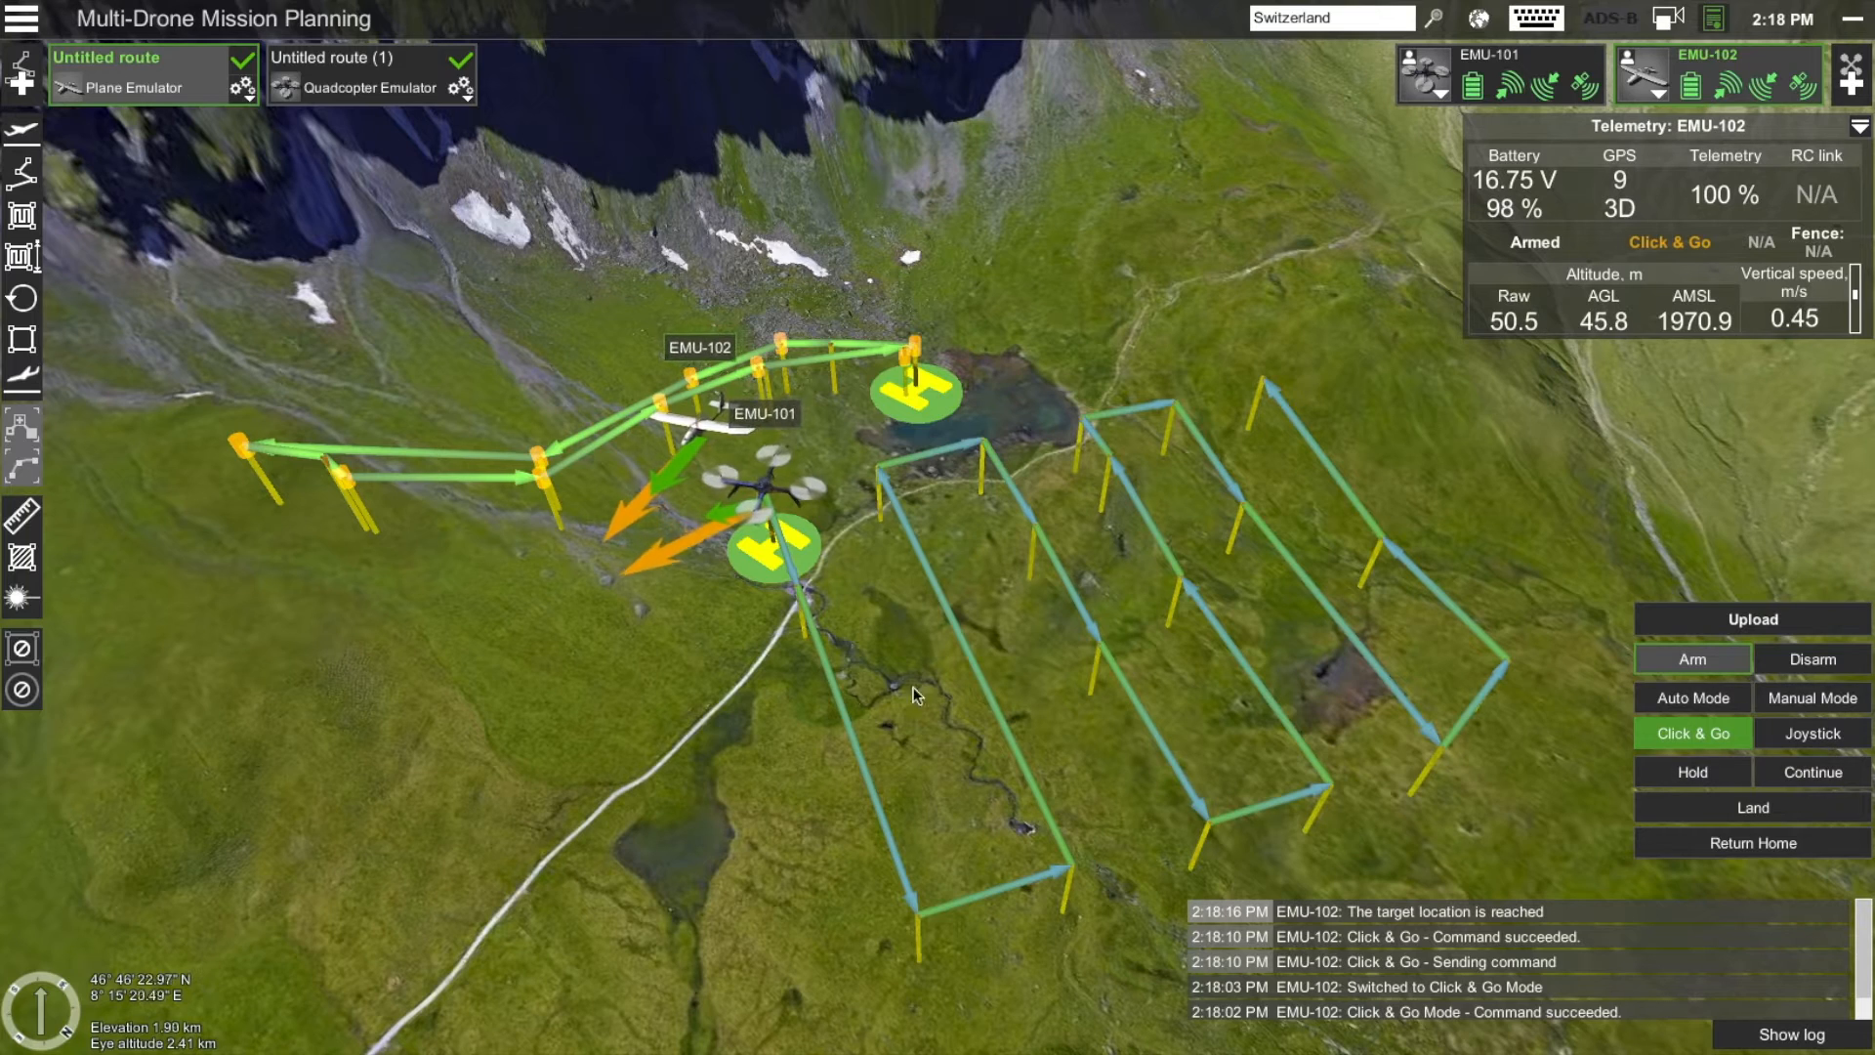
# Send EMU-102 to a second Click & Go point on the open slope beyond the waypoint route, then order it to Return Home, confirming both
pyautogui.keyDown('shift'); pyautogui.moveTo(474, 676); pyautogui.dragTo(377, 721); pyautogui.keyUp('shift')
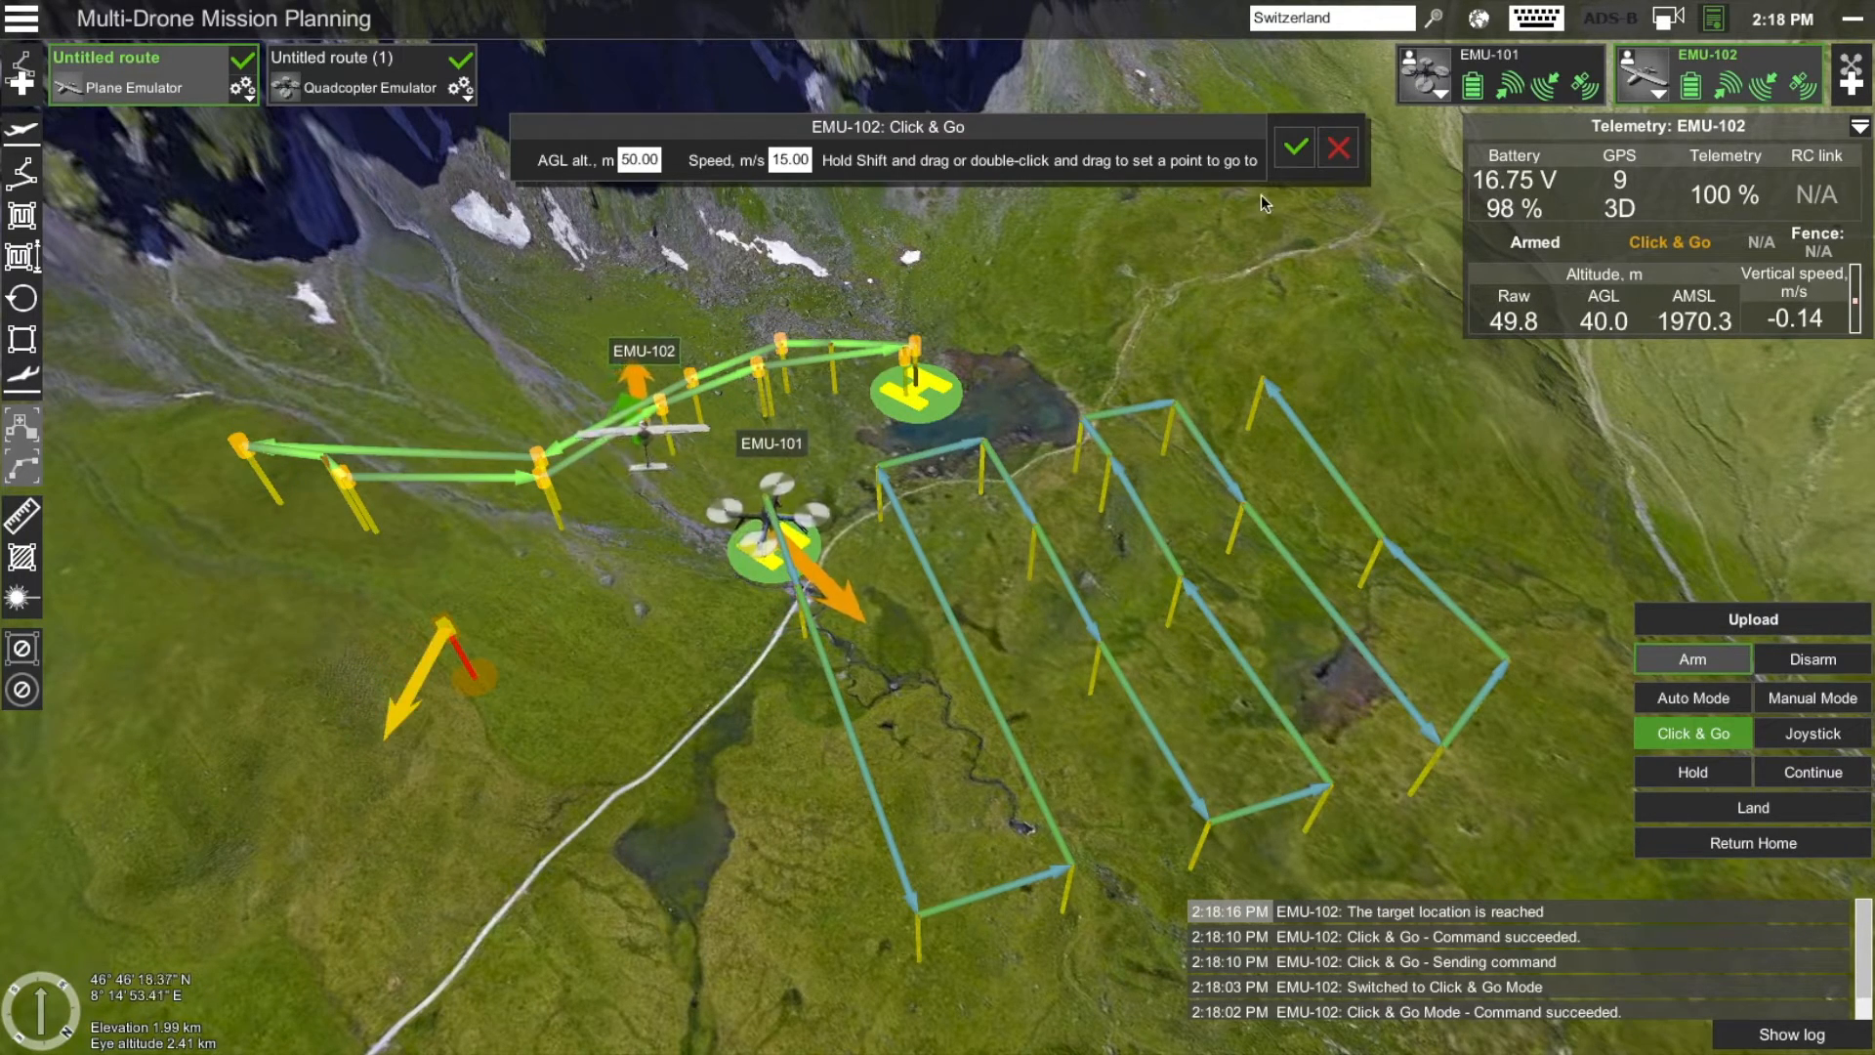
pyautogui.click(1289, 152)
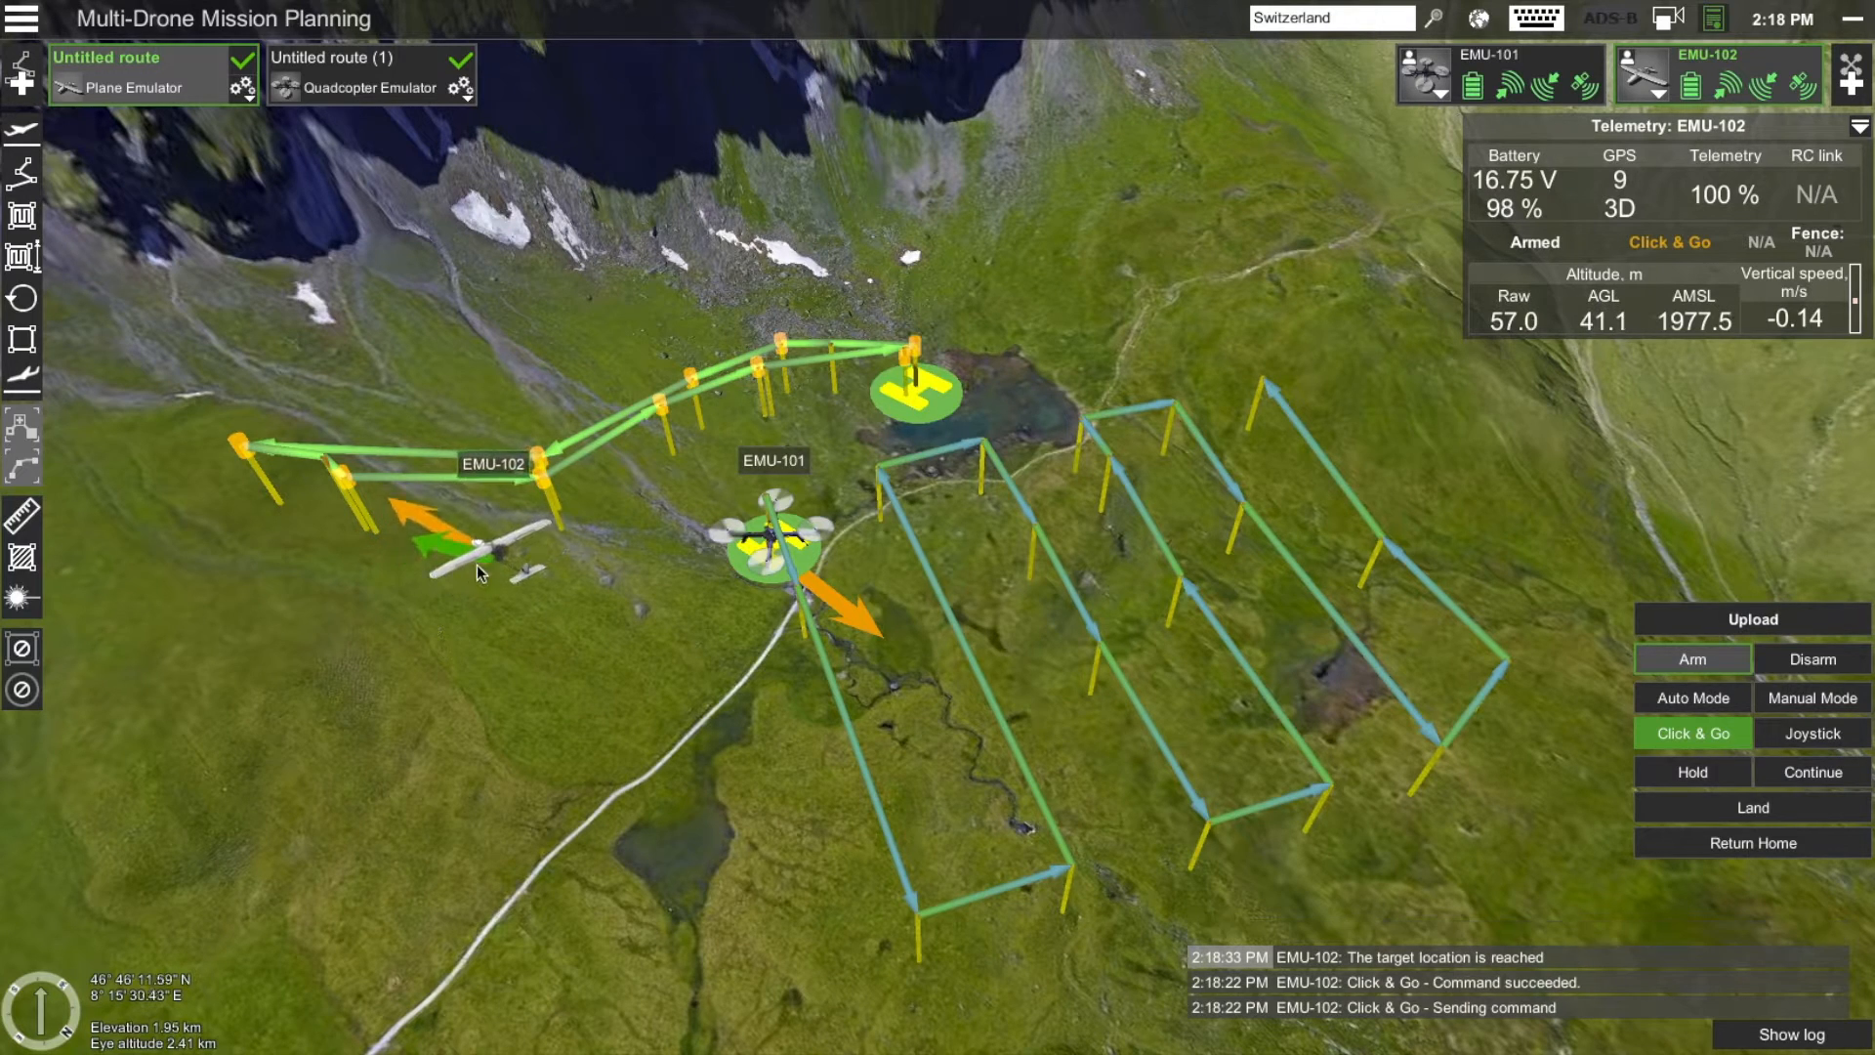
pyautogui.click(1698, 843)
pyautogui.click(1565, 847)
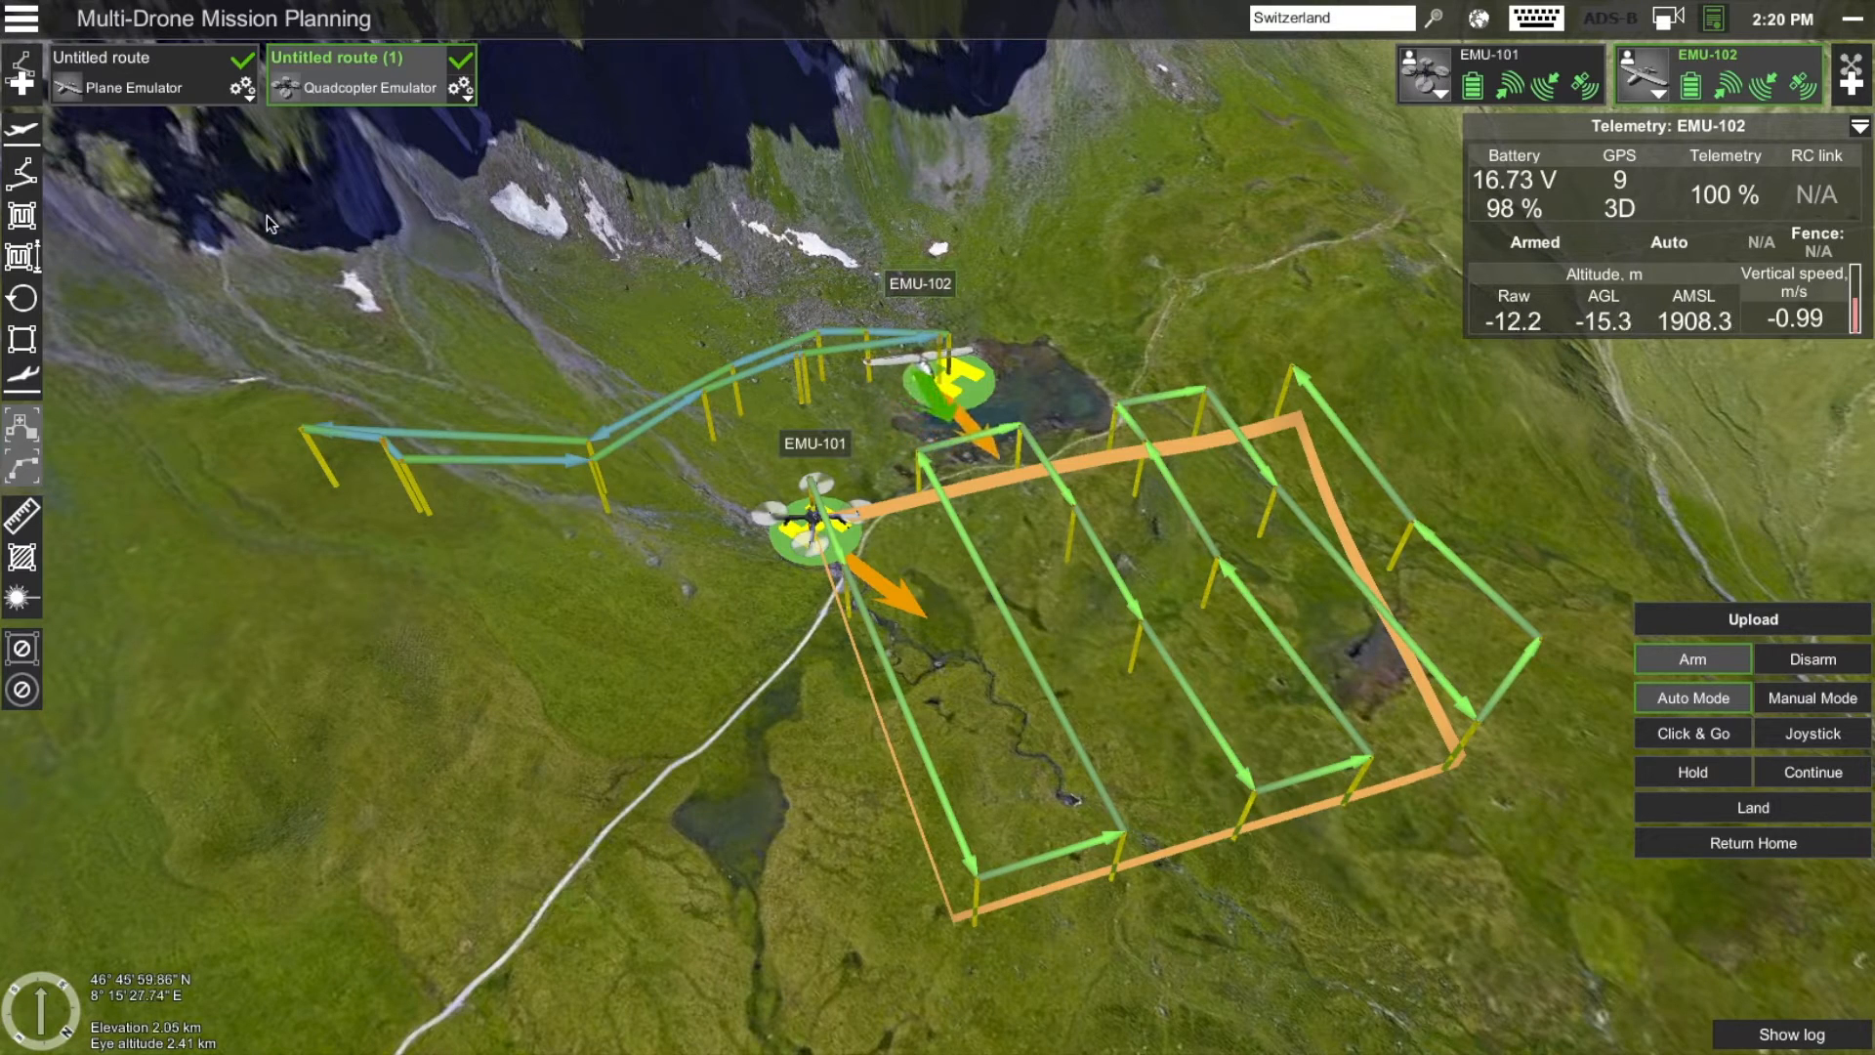
# Open the main menu screen and look through the list of registered vehicles
pyautogui.click(25, 29)
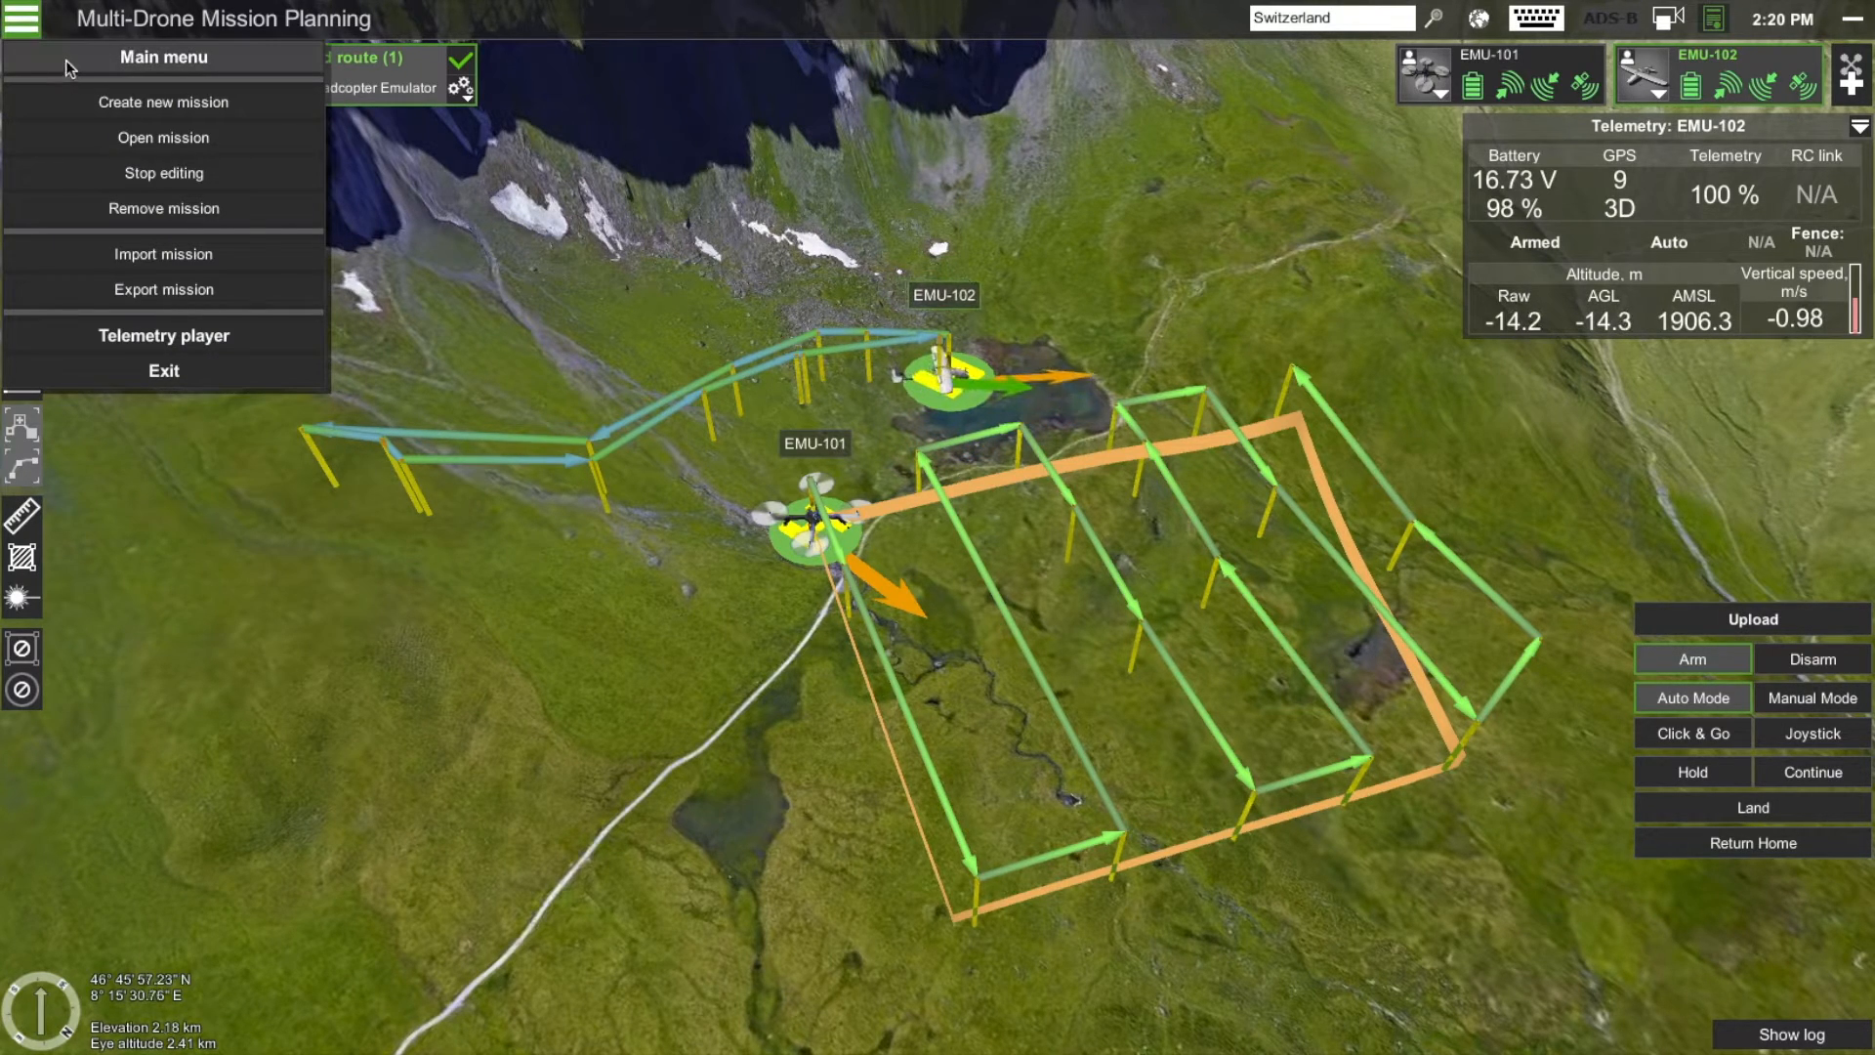
pyautogui.click(68, 57)
pyautogui.press('Escape')
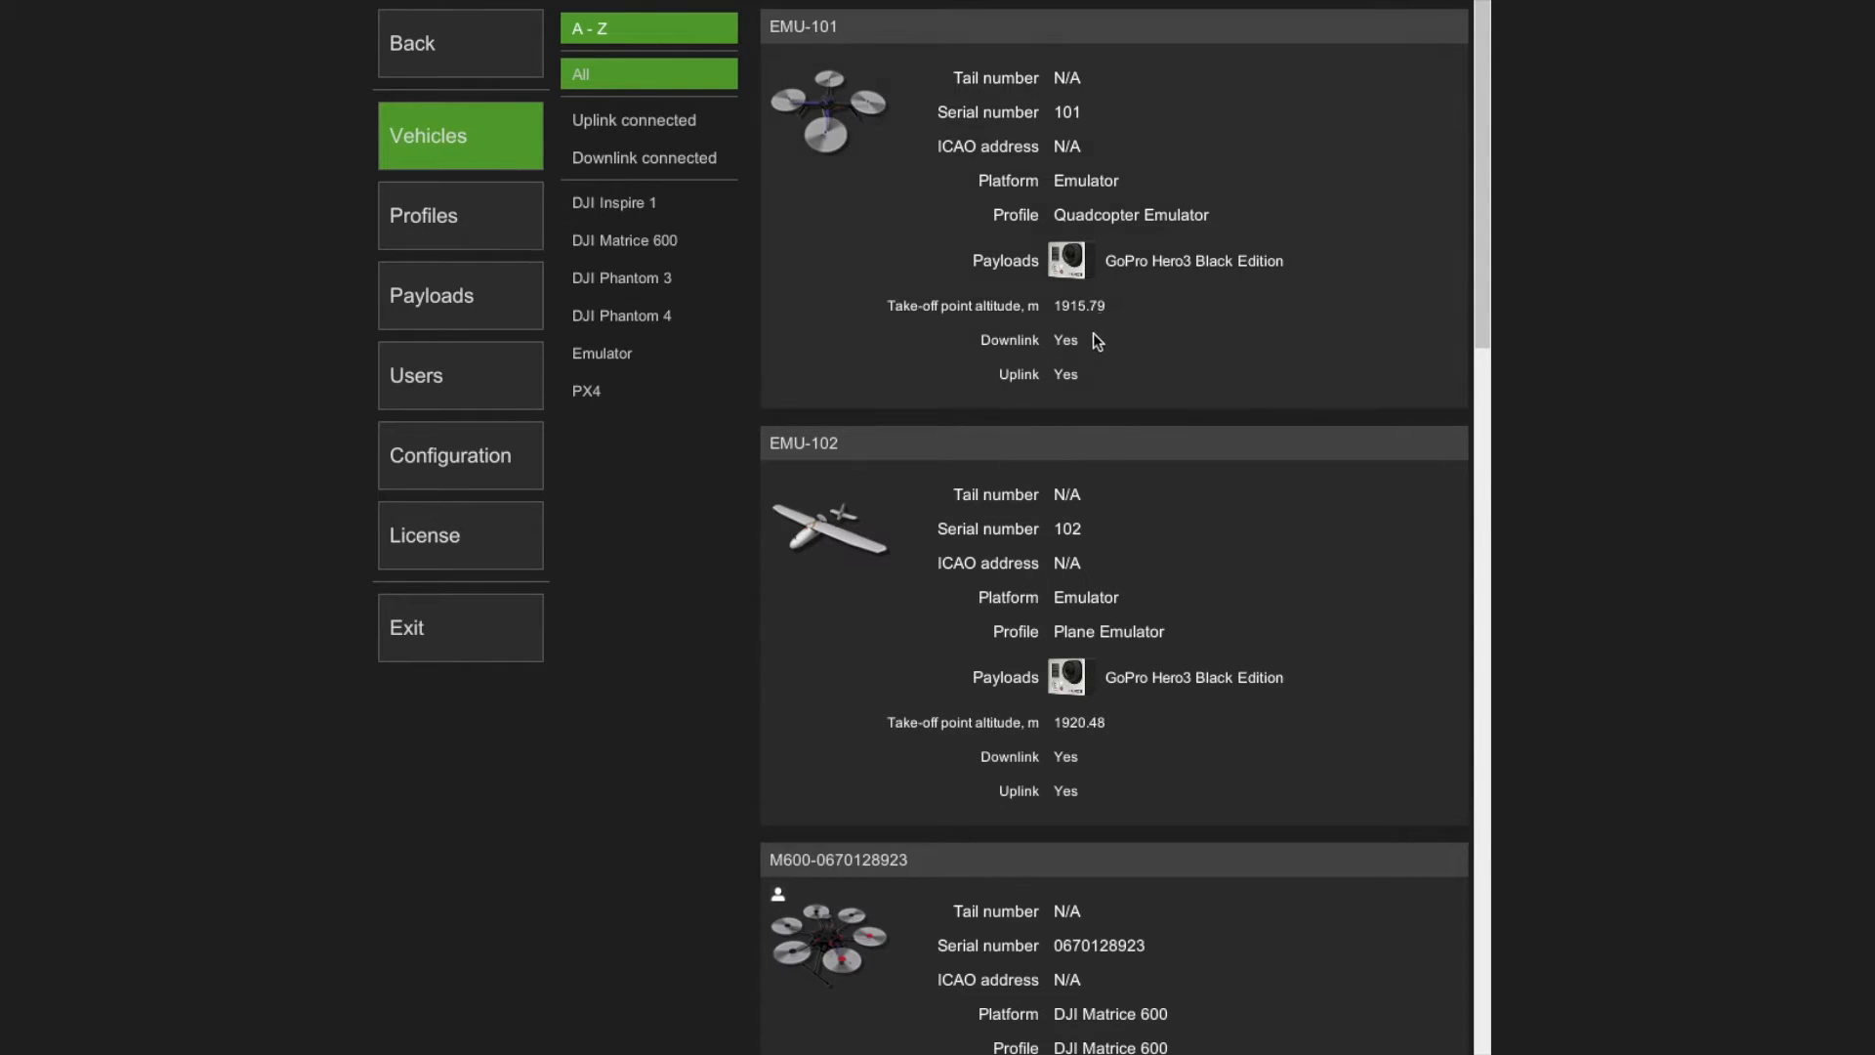
pyautogui.scroll(-5, 1113, 309)
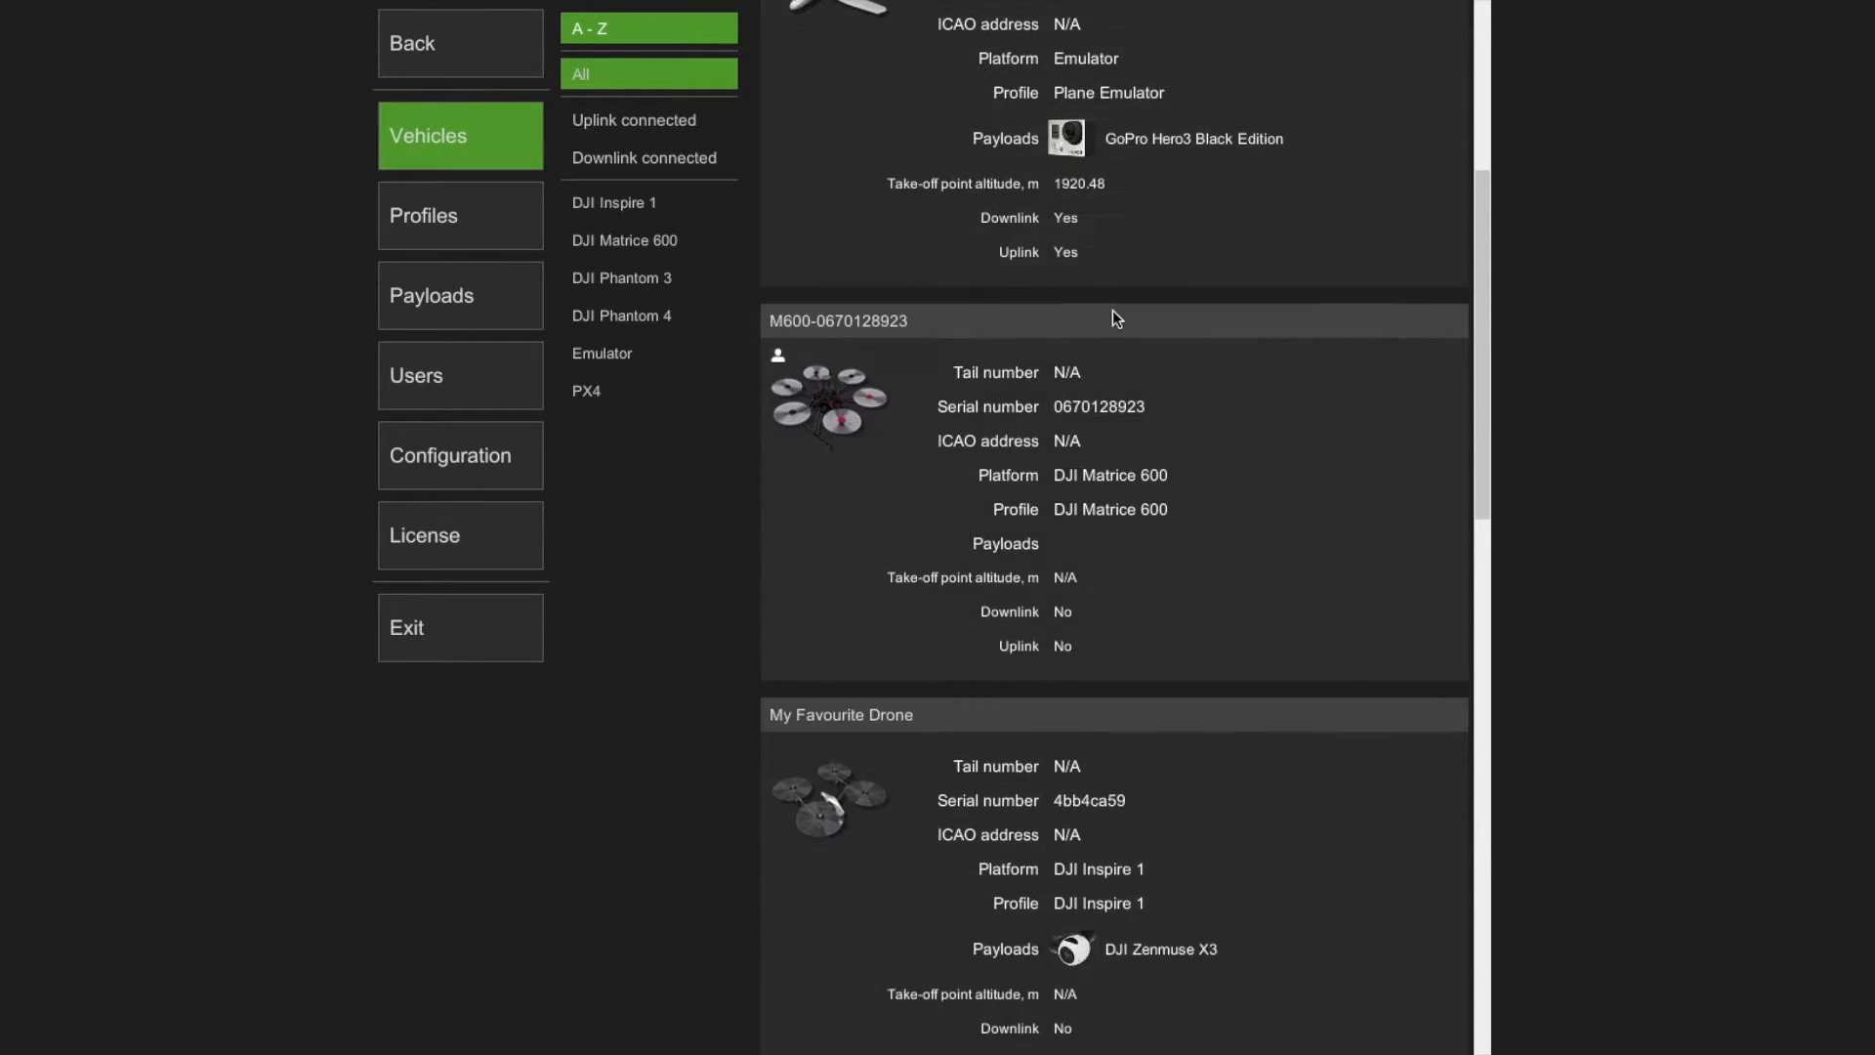
pyautogui.scroll(-7, 1111, 308)
pyautogui.scroll(12, 1111, 308)
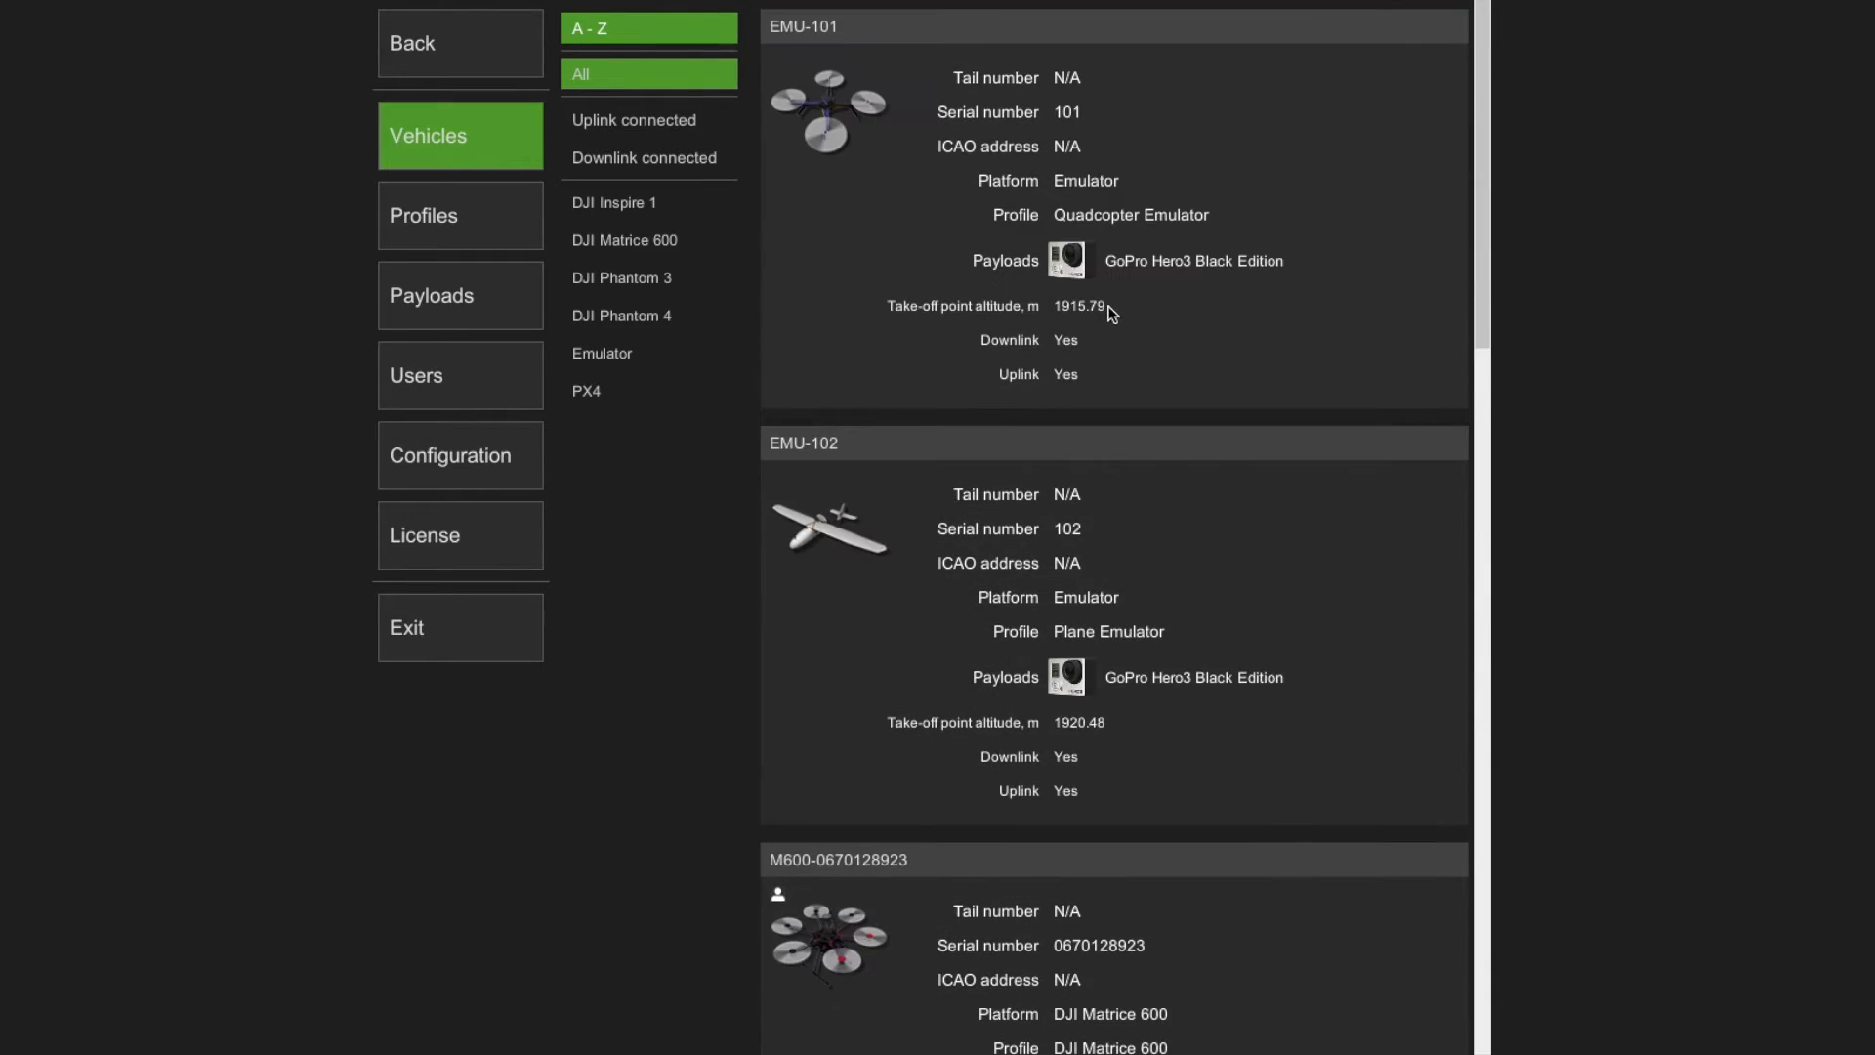
pyautogui.moveTo(1482, 156); pyautogui.dragTo(1528, 124)
# Look through the vehicle profiles, then return to the mission map
pyautogui.click(419, 213)
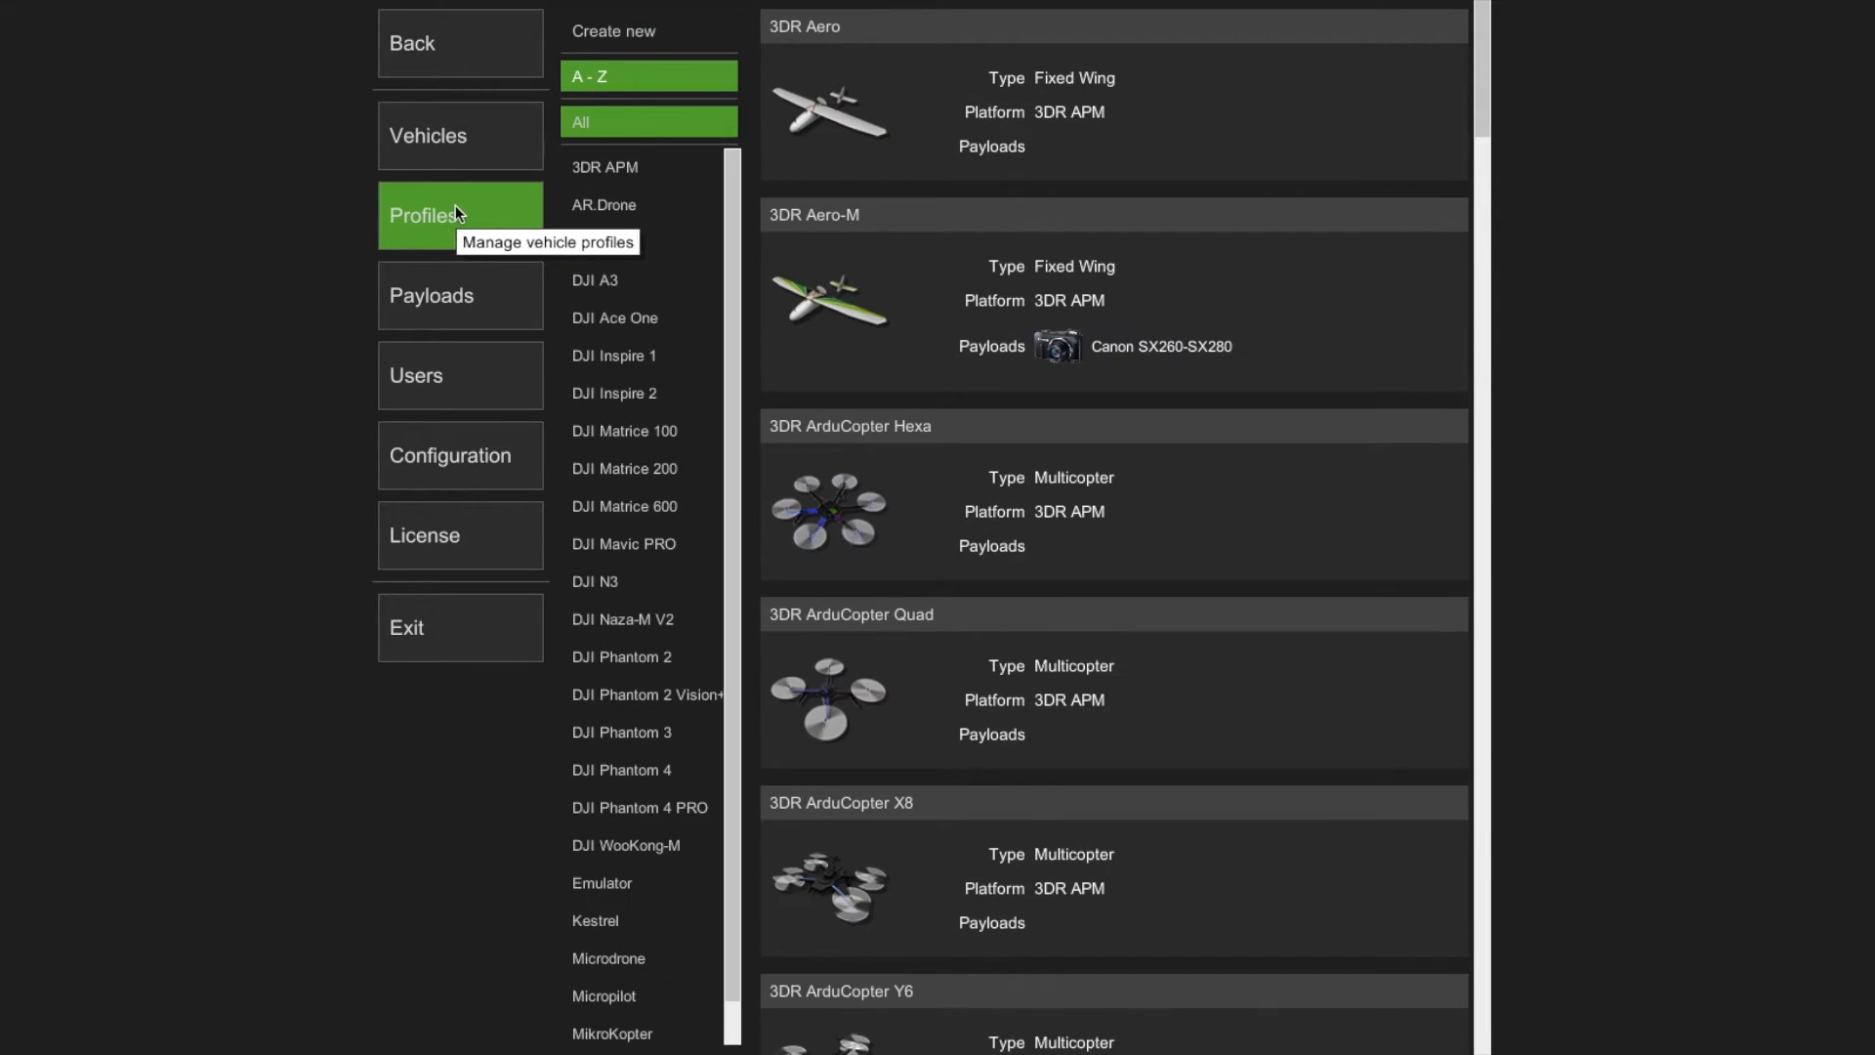
pyautogui.moveTo(1485, 100)
pyautogui.mouseDown()
pyautogui.moveTo(1478, 671)
pyautogui.moveTo(1507, 78)
pyautogui.mouseUp()
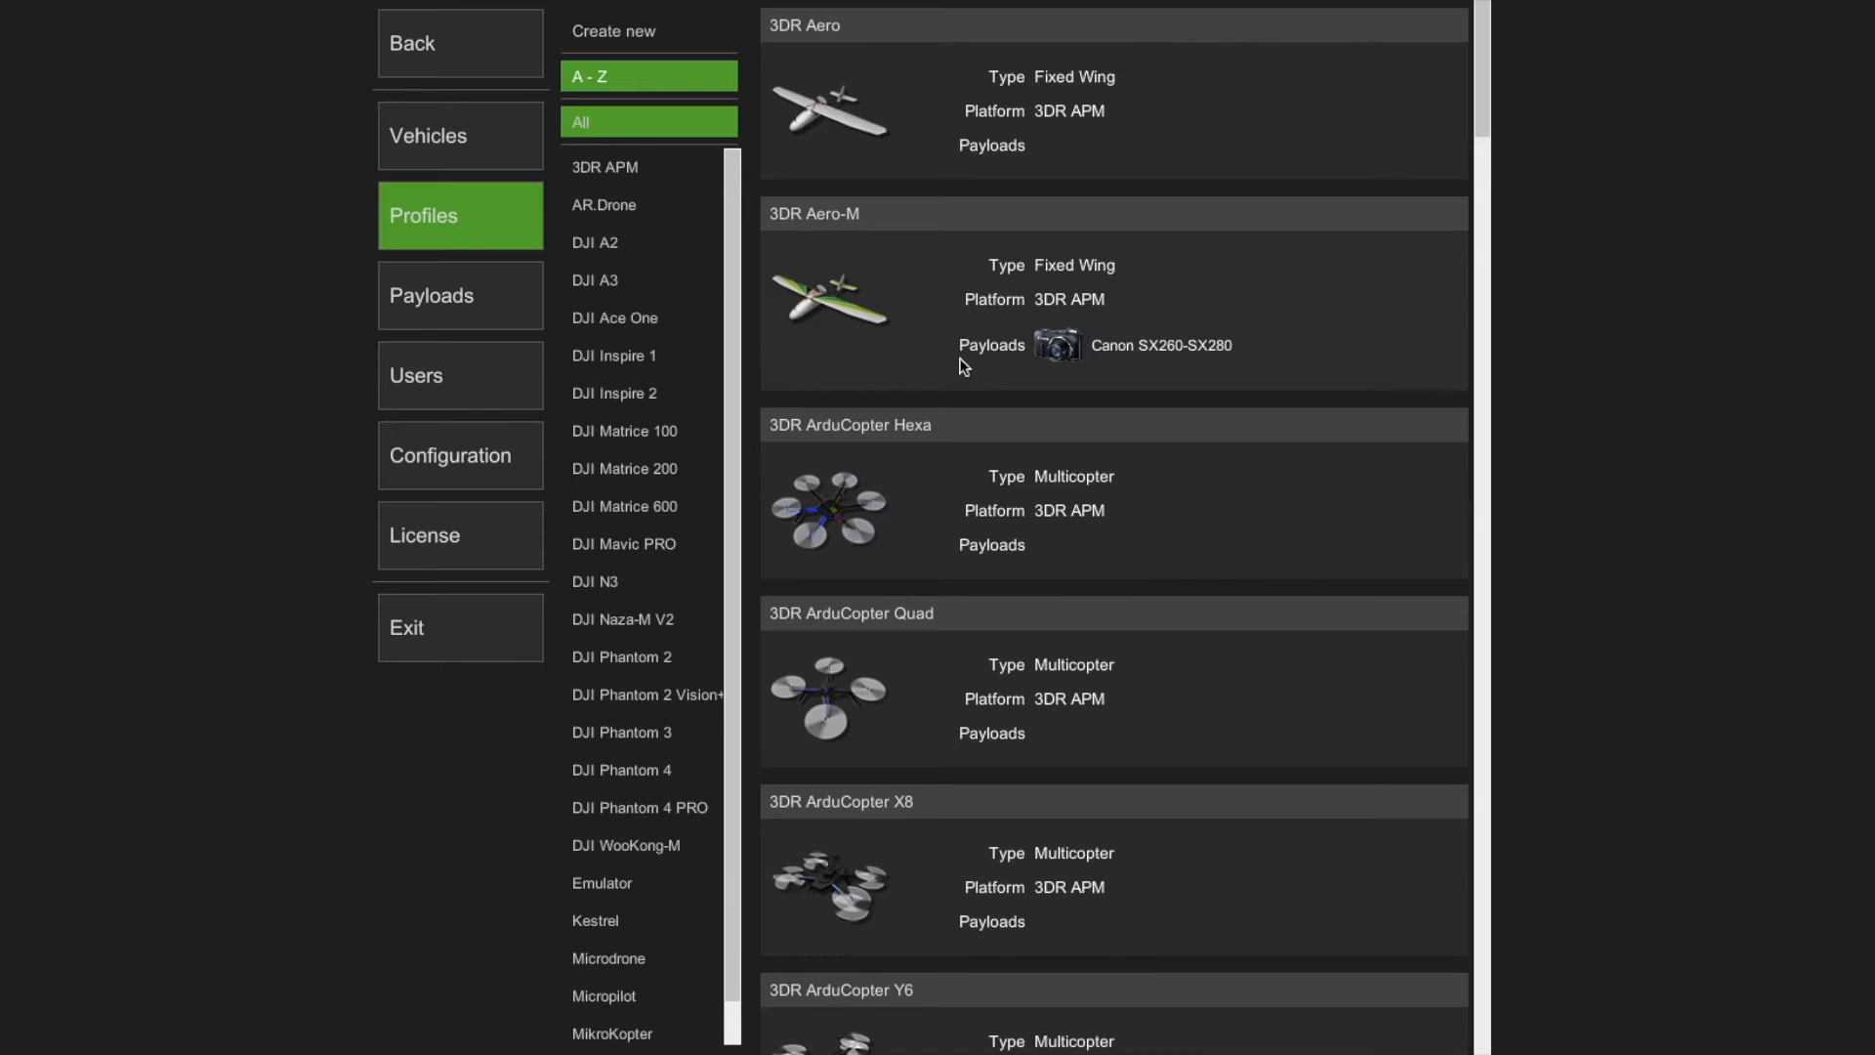
pyautogui.click(467, 51)
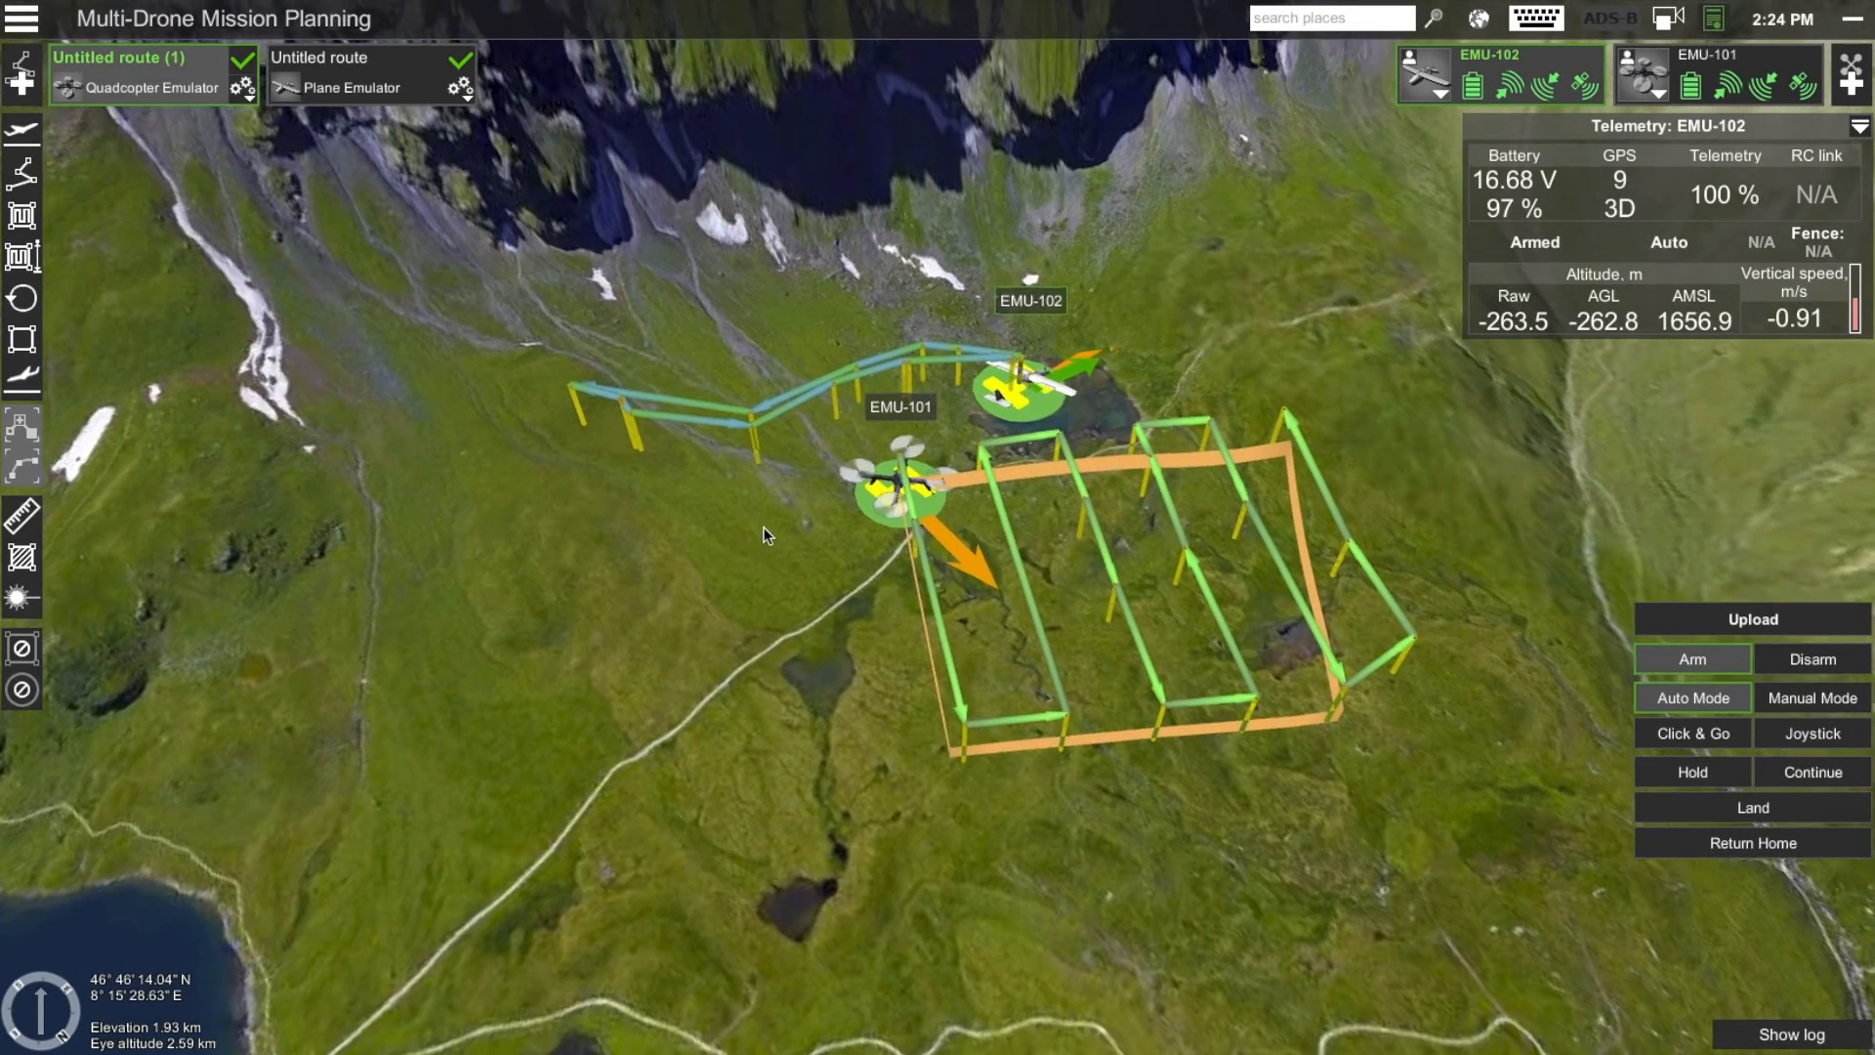
pyautogui.moveTo(764, 529); pyautogui.dragTo(694, 644)
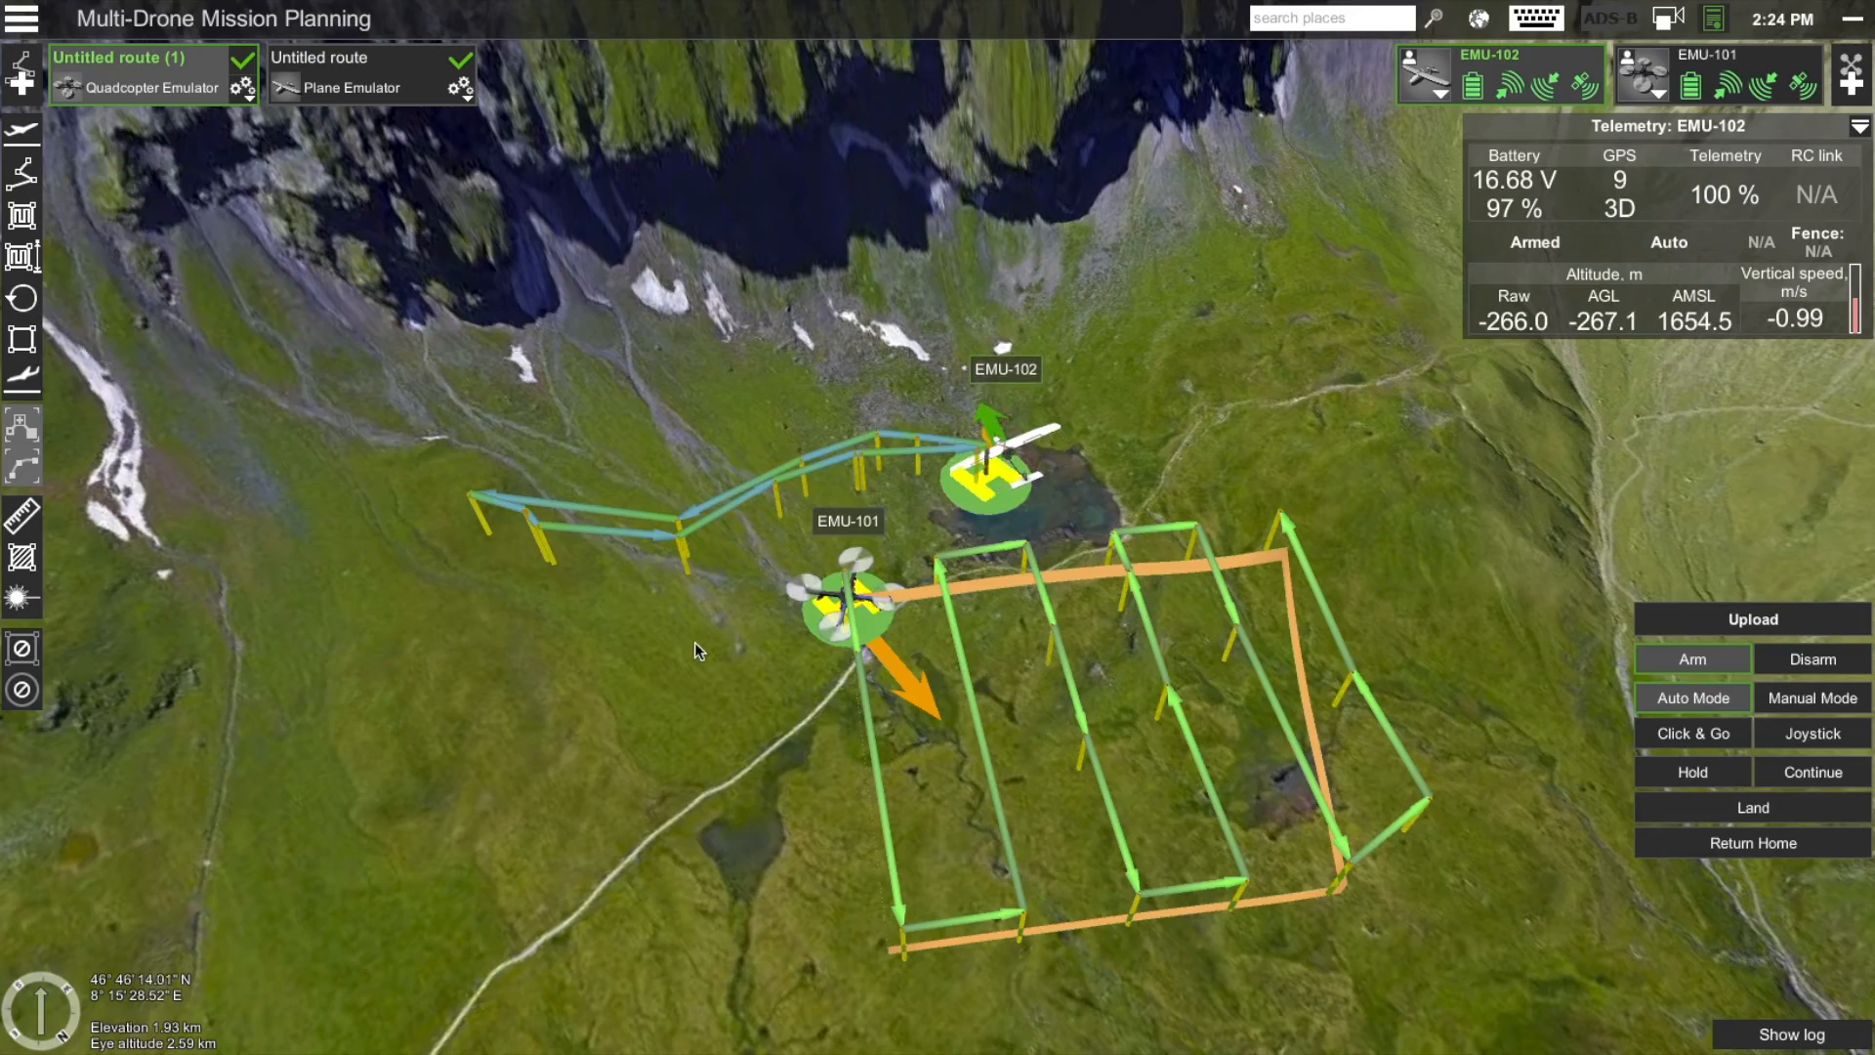